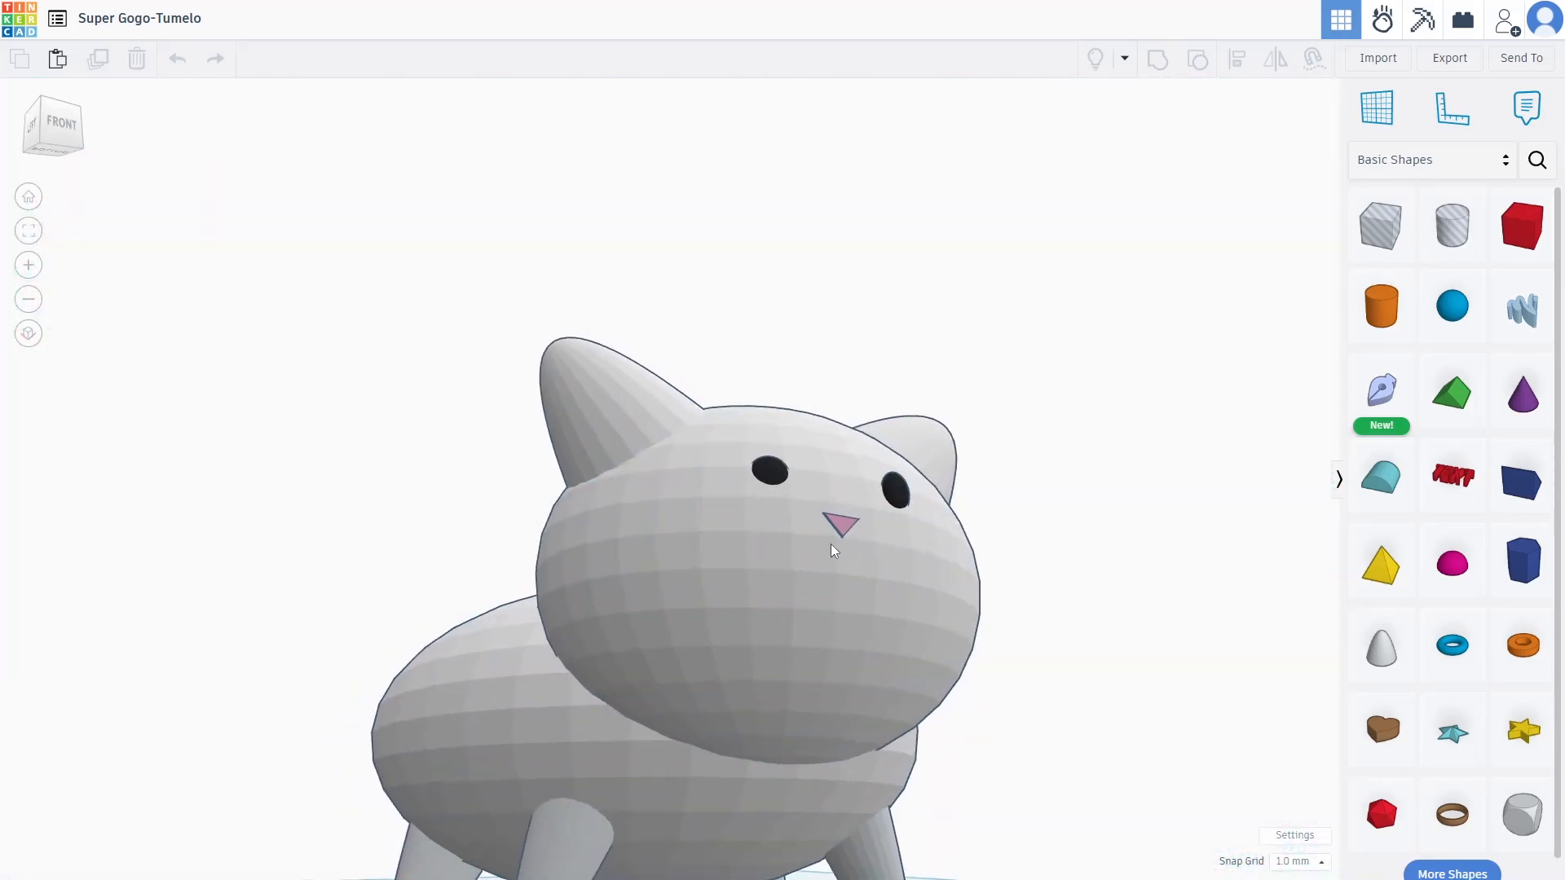
Scroll over the finished white cat preview before going back to the dashboard
{"action": "scroll", "coordinate": [861, 609], "scroll_direction": "down", "scroll_amount": 5}
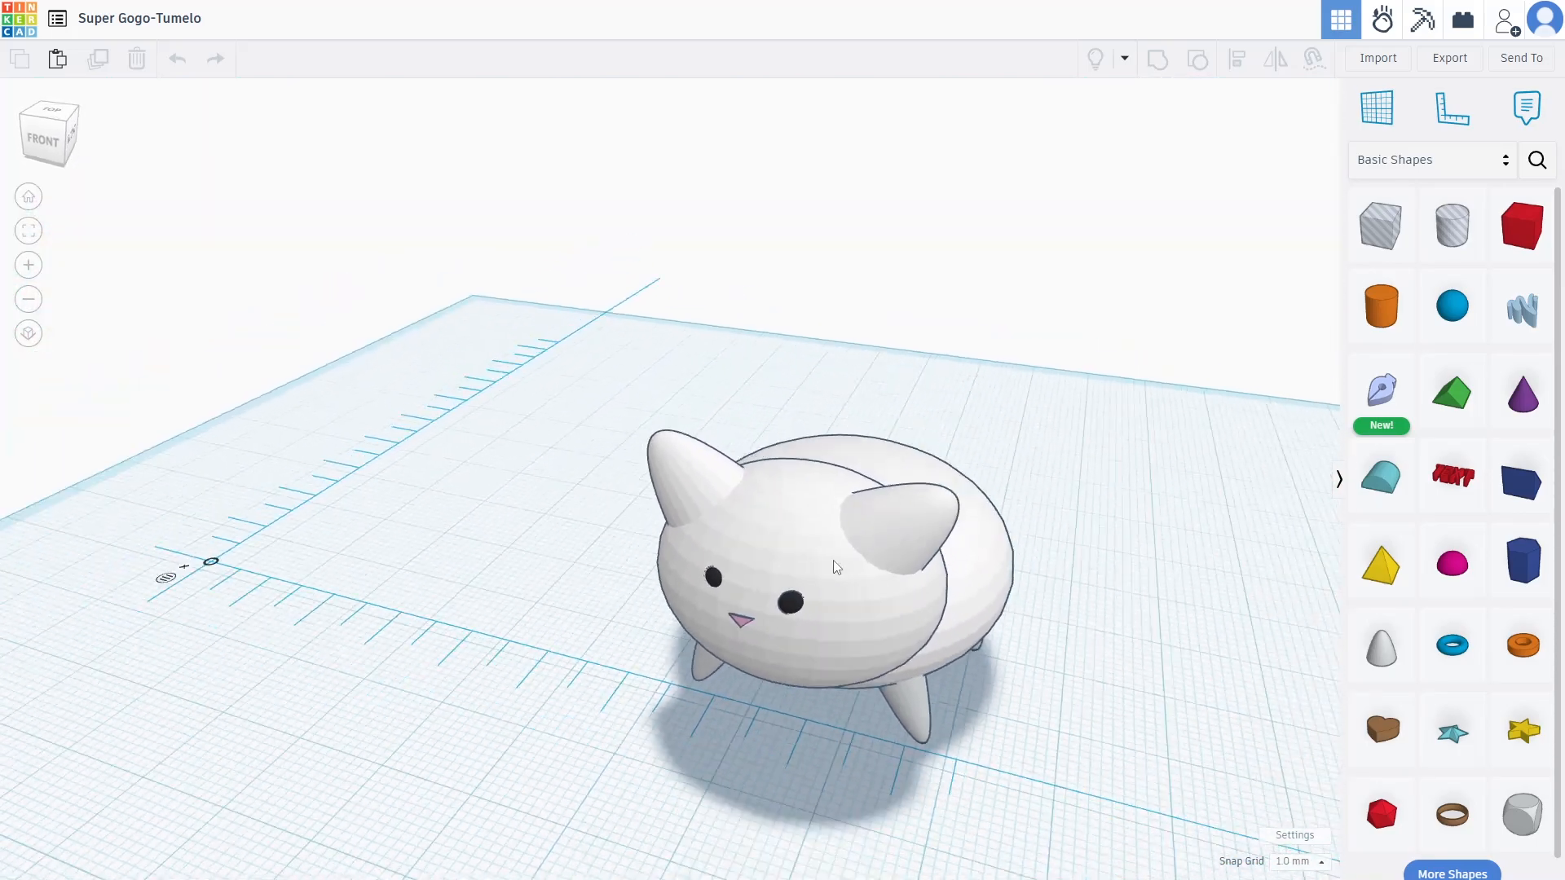
{"action": "scroll", "coordinate": [820, 554], "scroll_direction": "up", "scroll_amount": 8}
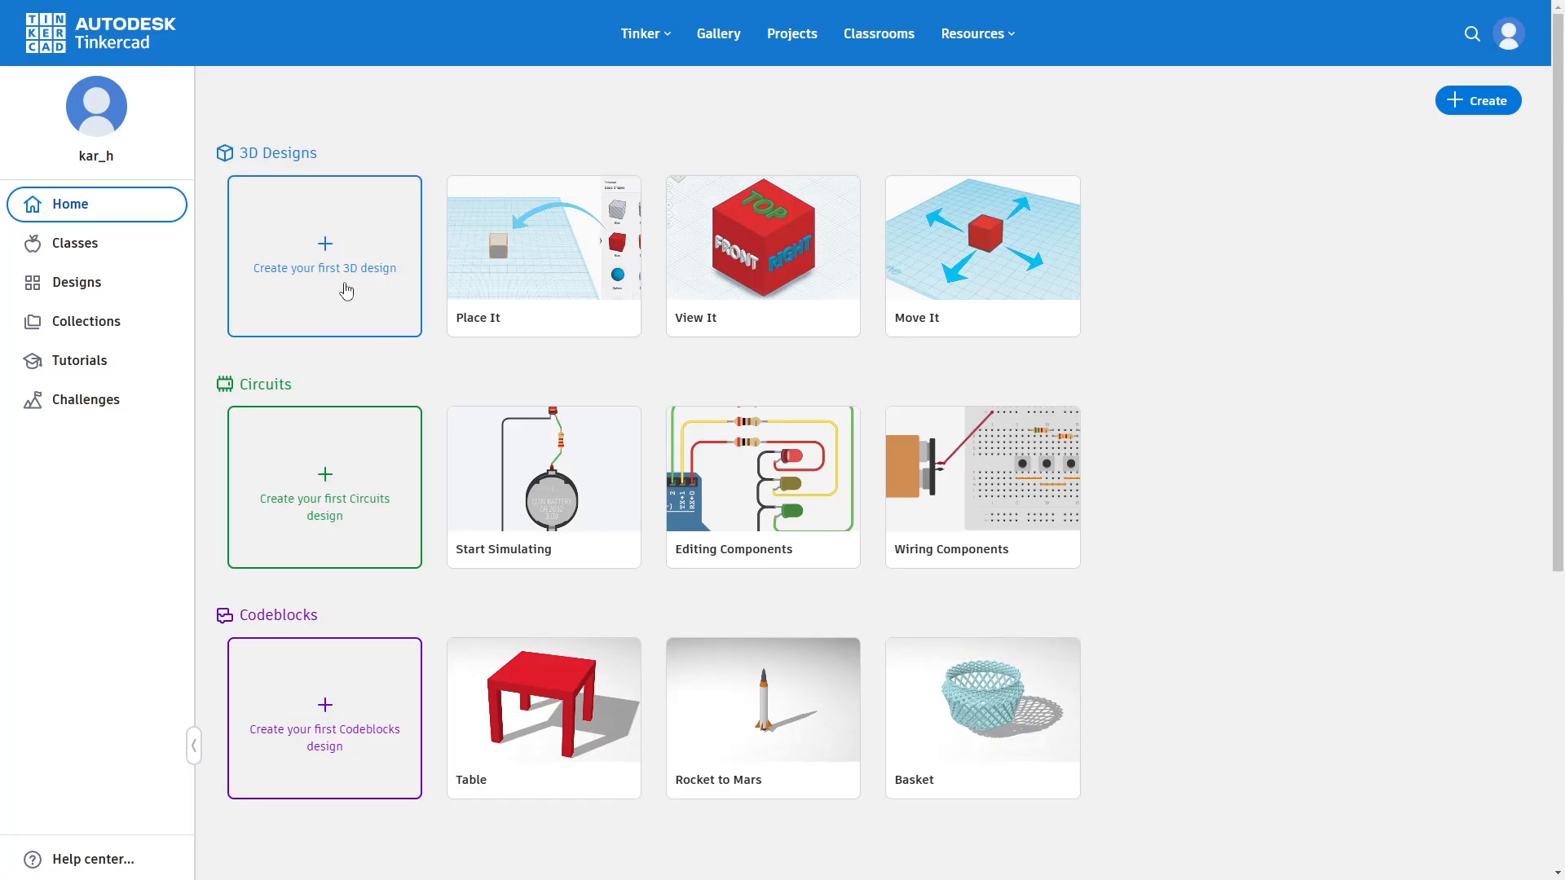
Start a new 3D design, dismiss the Cruise tool popup and drop a Sphere onto the workplane
{"action": "left_click", "coordinate": [334, 269]}
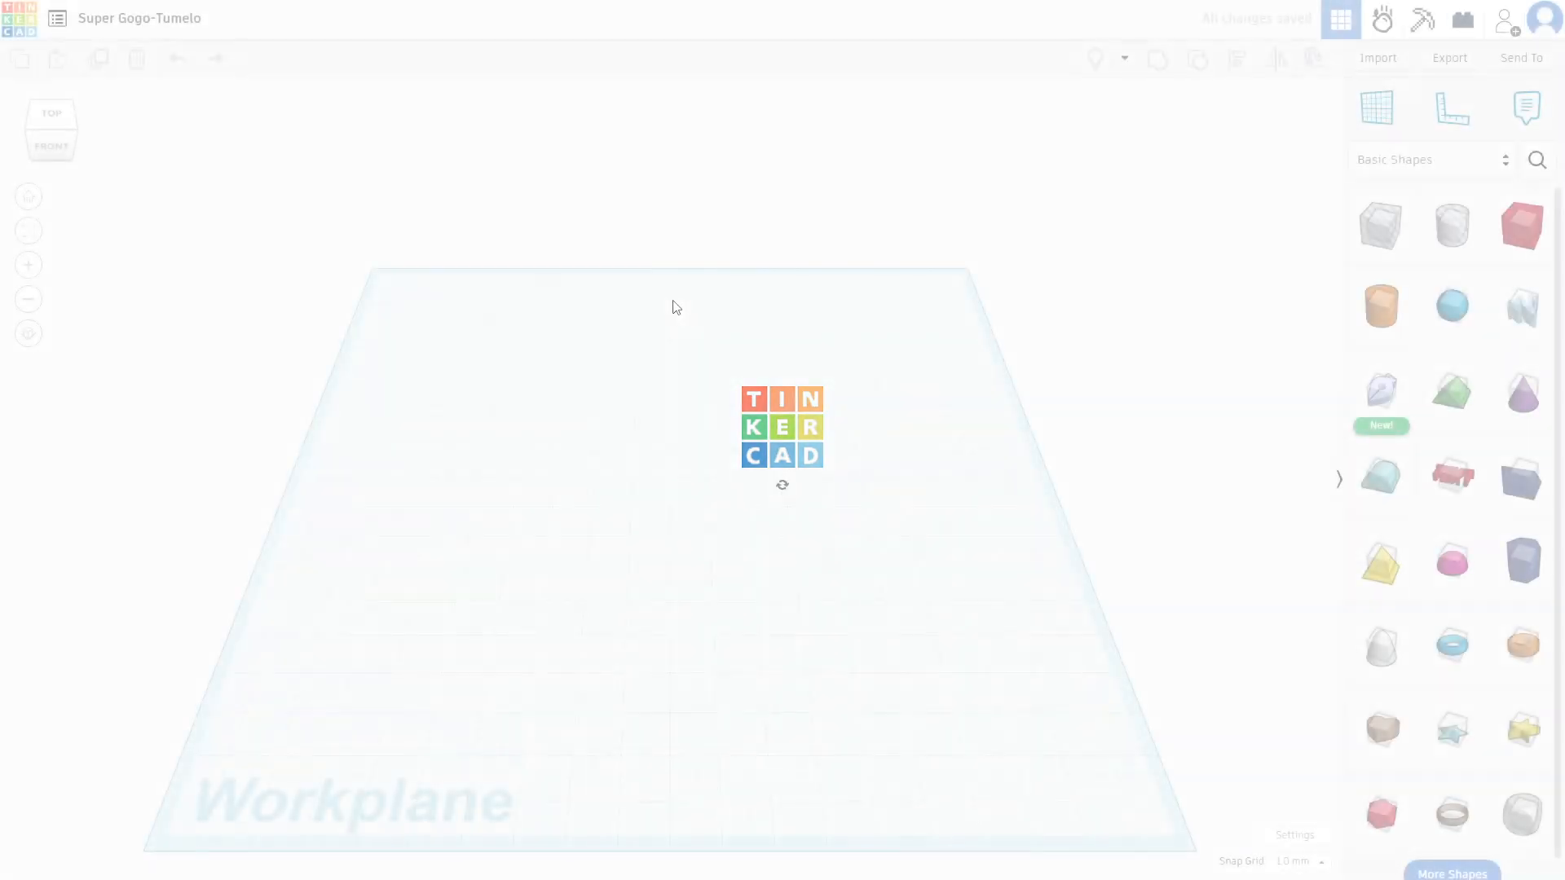
{"action": "right_click_drag", "start_coordinate": [1179, 575], "coordinate": [1104, 541]}
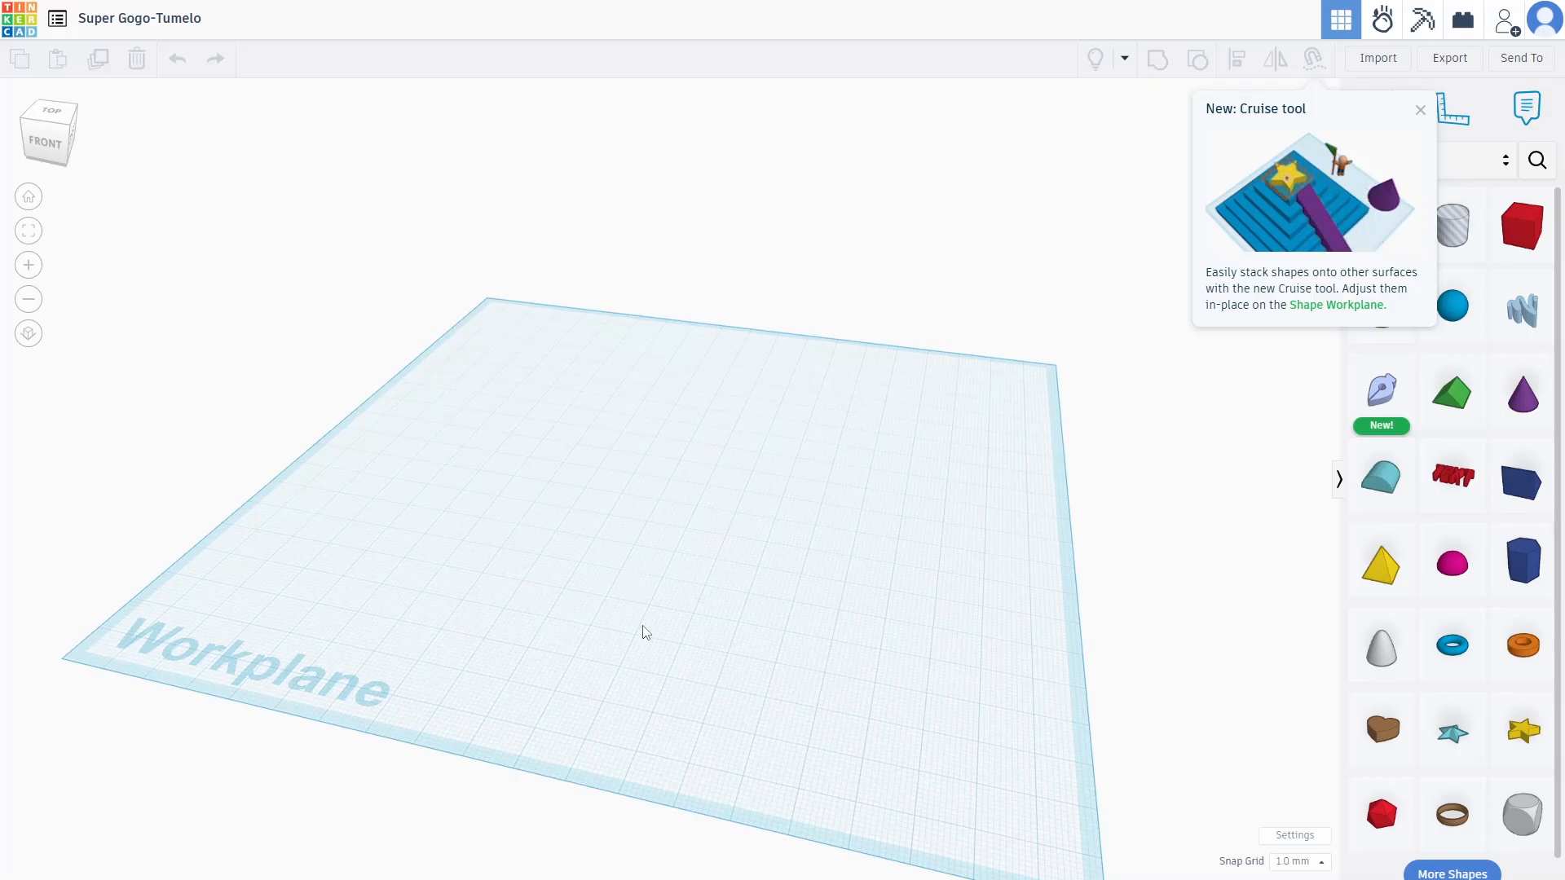
{"action": "scroll", "coordinate": [657, 608], "scroll_direction": "up", "scroll_amount": 5}
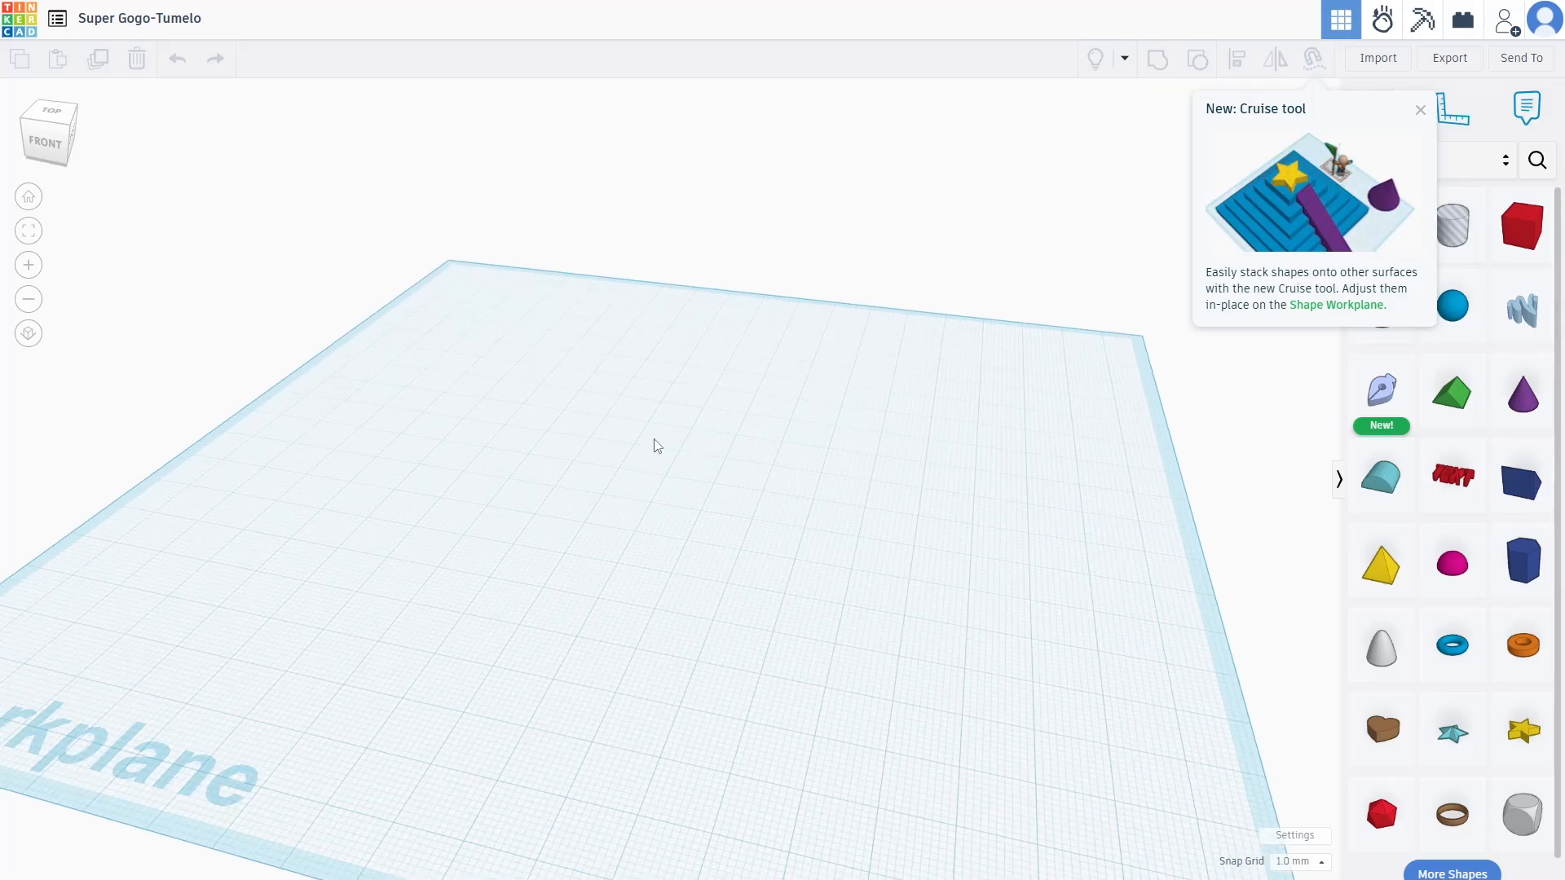
{"action": "left_click", "coordinate": [1423, 112]}
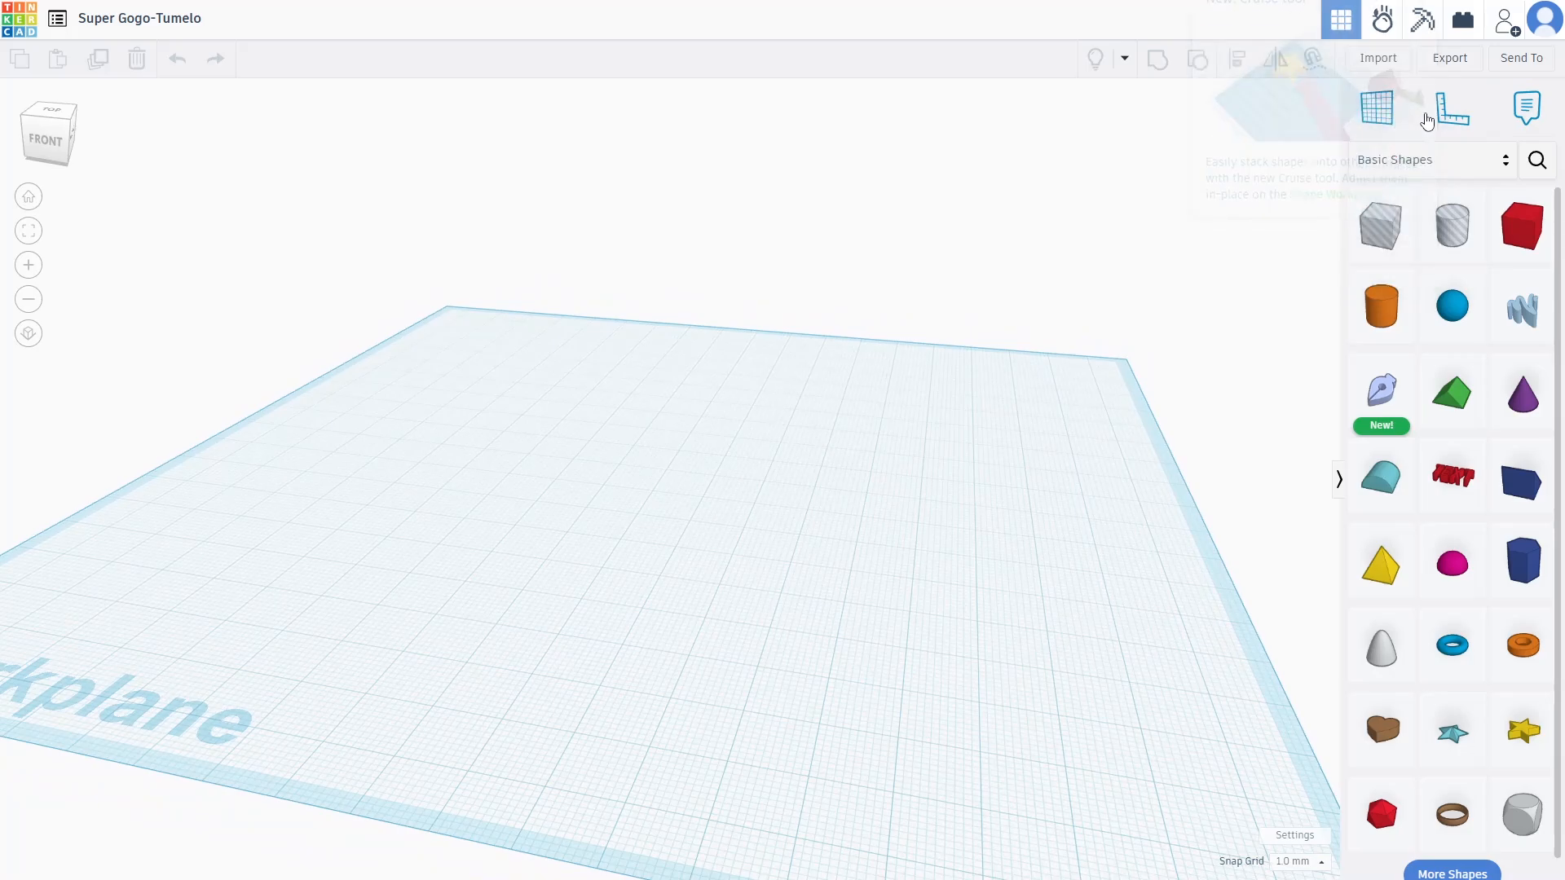
{"action": "left_click_drag", "start_coordinate": [1457, 326], "coordinate": [713, 481]}
{"action": "scroll", "coordinate": [734, 440], "scroll_direction": "up", "scroll_amount": 2}
Flatten and stretch the sphere to about 19 high, 43 long and 38 wide
{"action": "left_click_drag", "start_coordinate": [703, 354], "coordinate": [709, 403]}
{"action": "left_click_drag", "start_coordinate": [769, 490], "coordinate": [826, 503]}
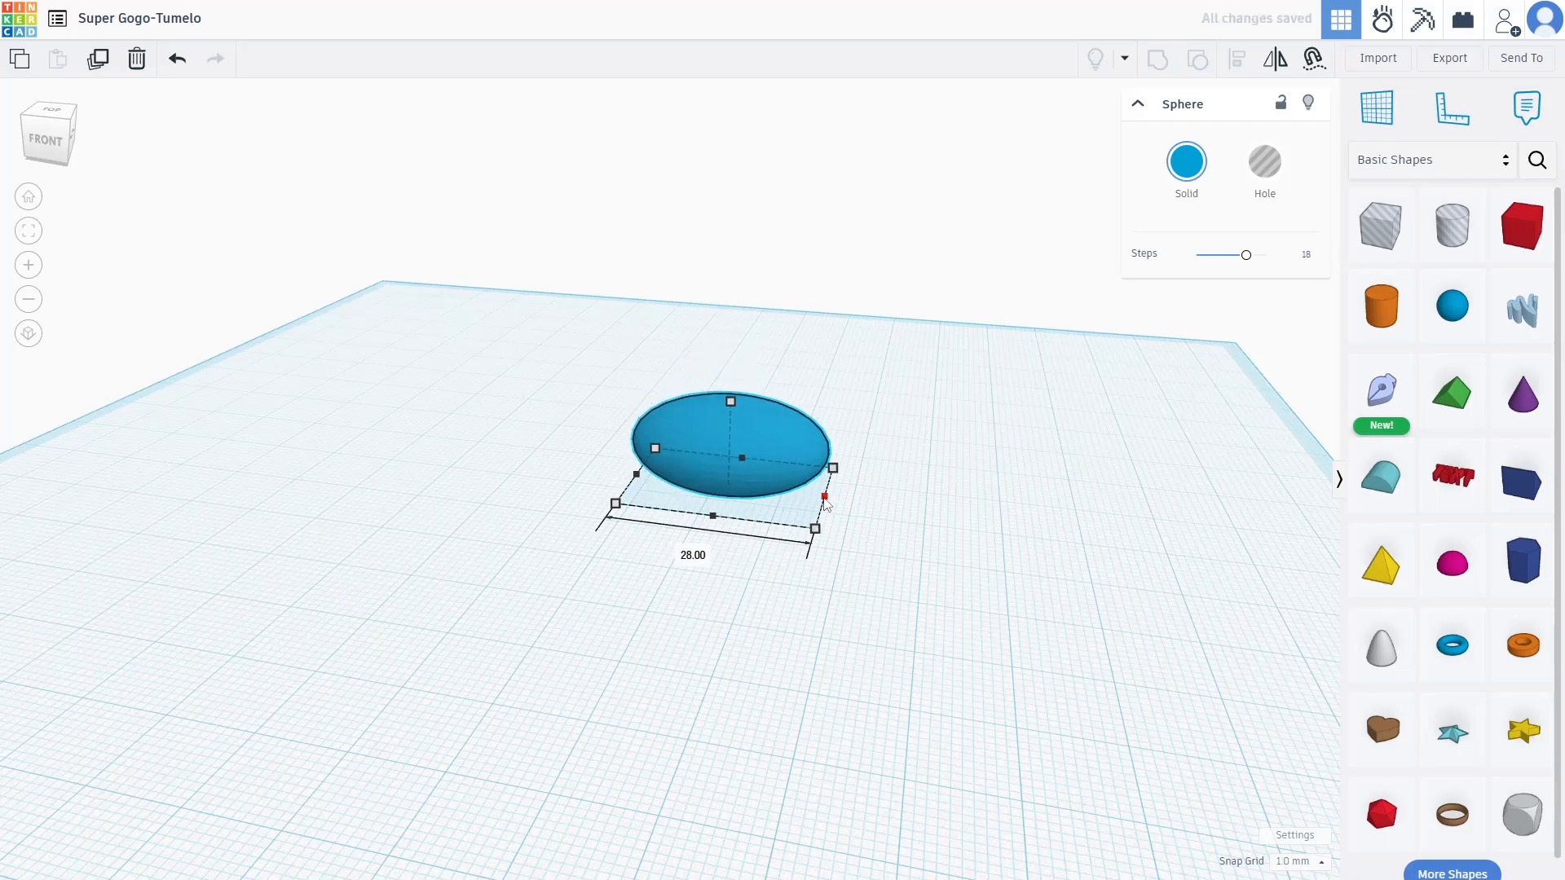
{"action": "left_click_drag", "start_coordinate": [731, 402], "coordinate": [732, 360]}
{"action": "left_click_drag", "start_coordinate": [825, 496], "coordinate": [804, 494]}
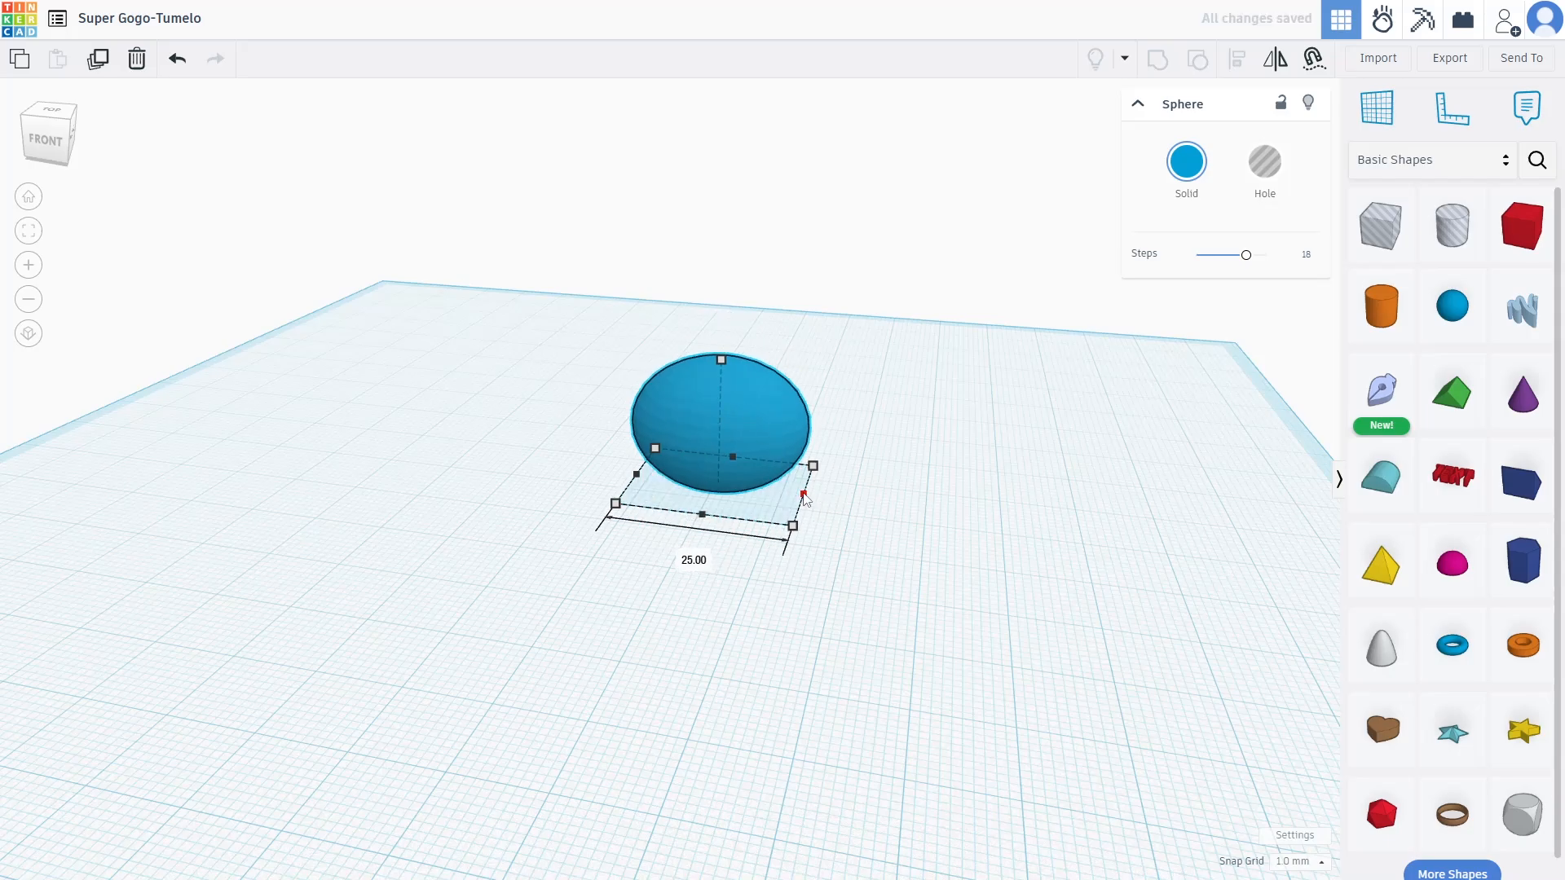
{"action": "left_click_drag", "start_coordinate": [703, 514], "coordinate": [667, 604]}
{"action": "left_click_drag", "start_coordinate": [814, 534], "coordinate": [891, 544]}
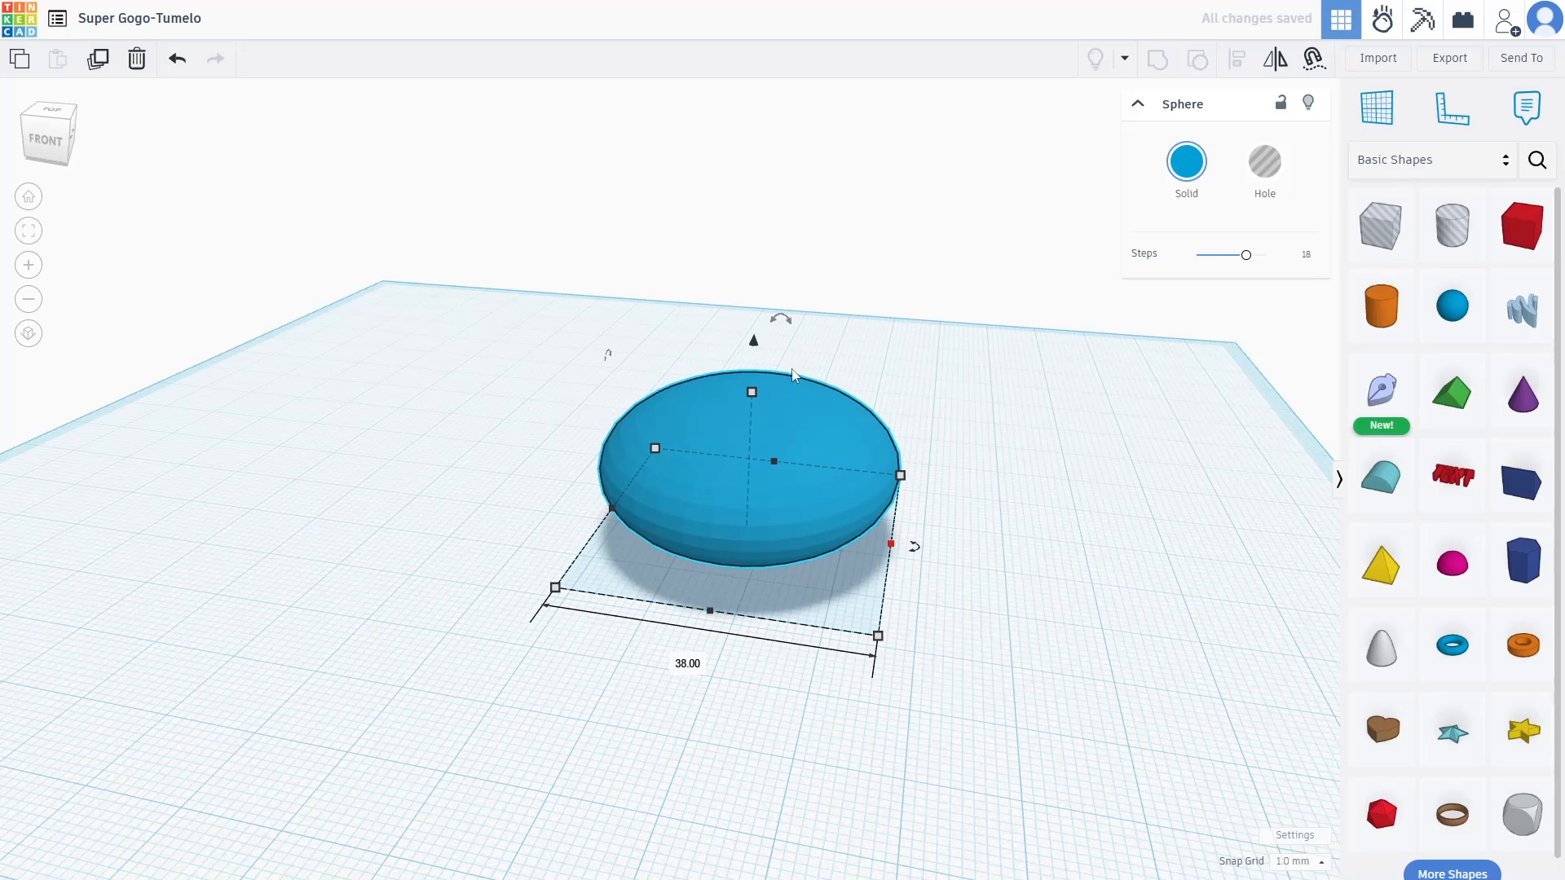
Rotate the oval about its vertical axis to 64°
{"action": "left_click_drag", "start_coordinate": [781, 318], "coordinate": [653, 326]}
{"action": "key", "text": "ctrl+z"}
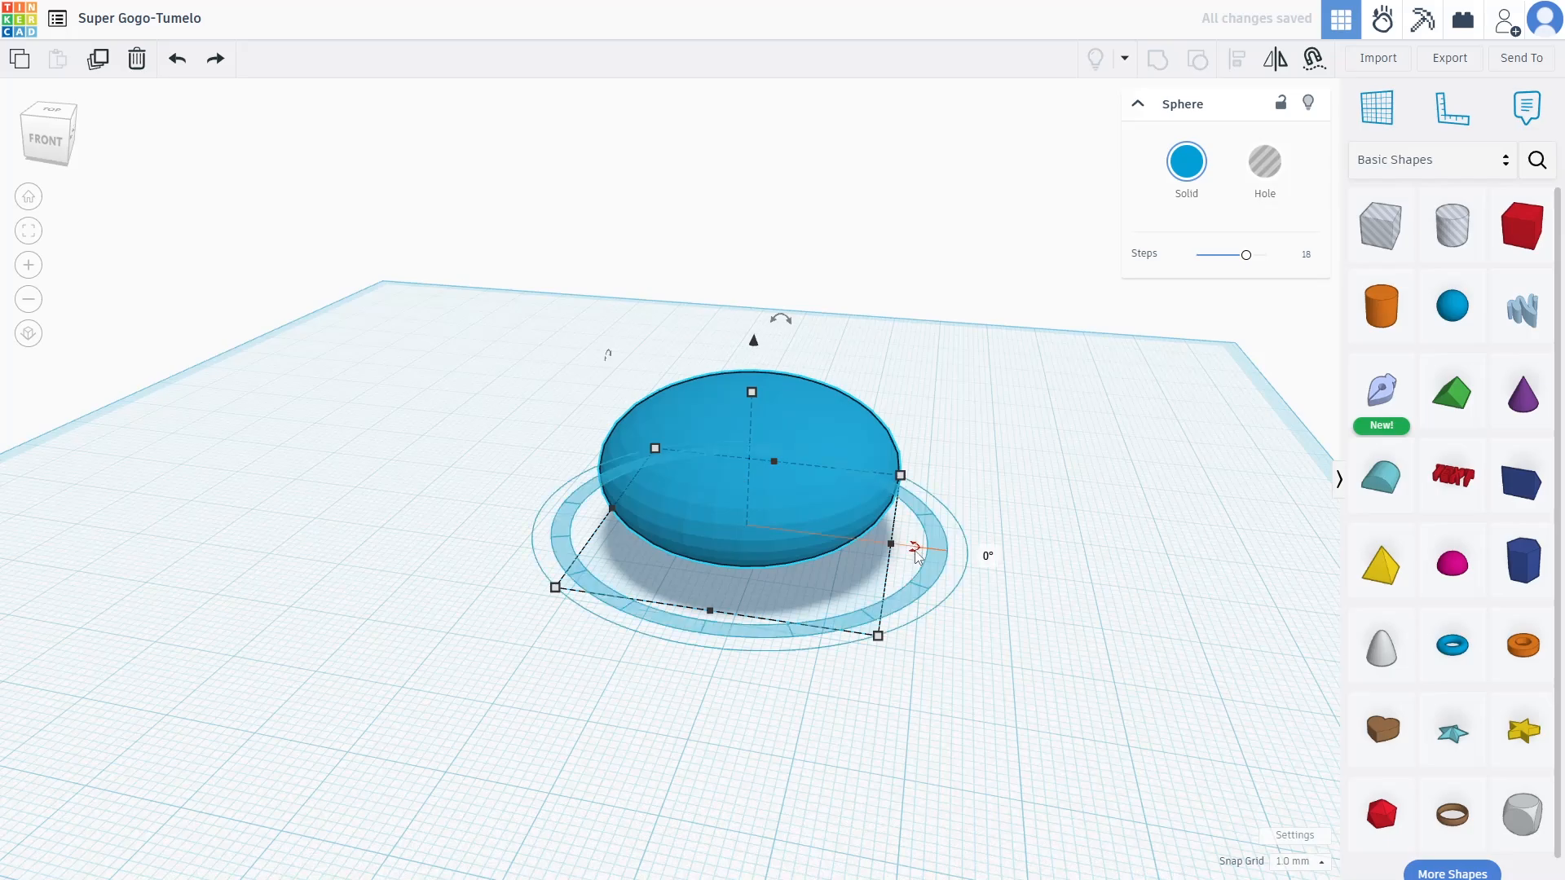
{"action": "left_click_drag", "start_coordinate": [978, 546], "coordinate": [437, 490]}
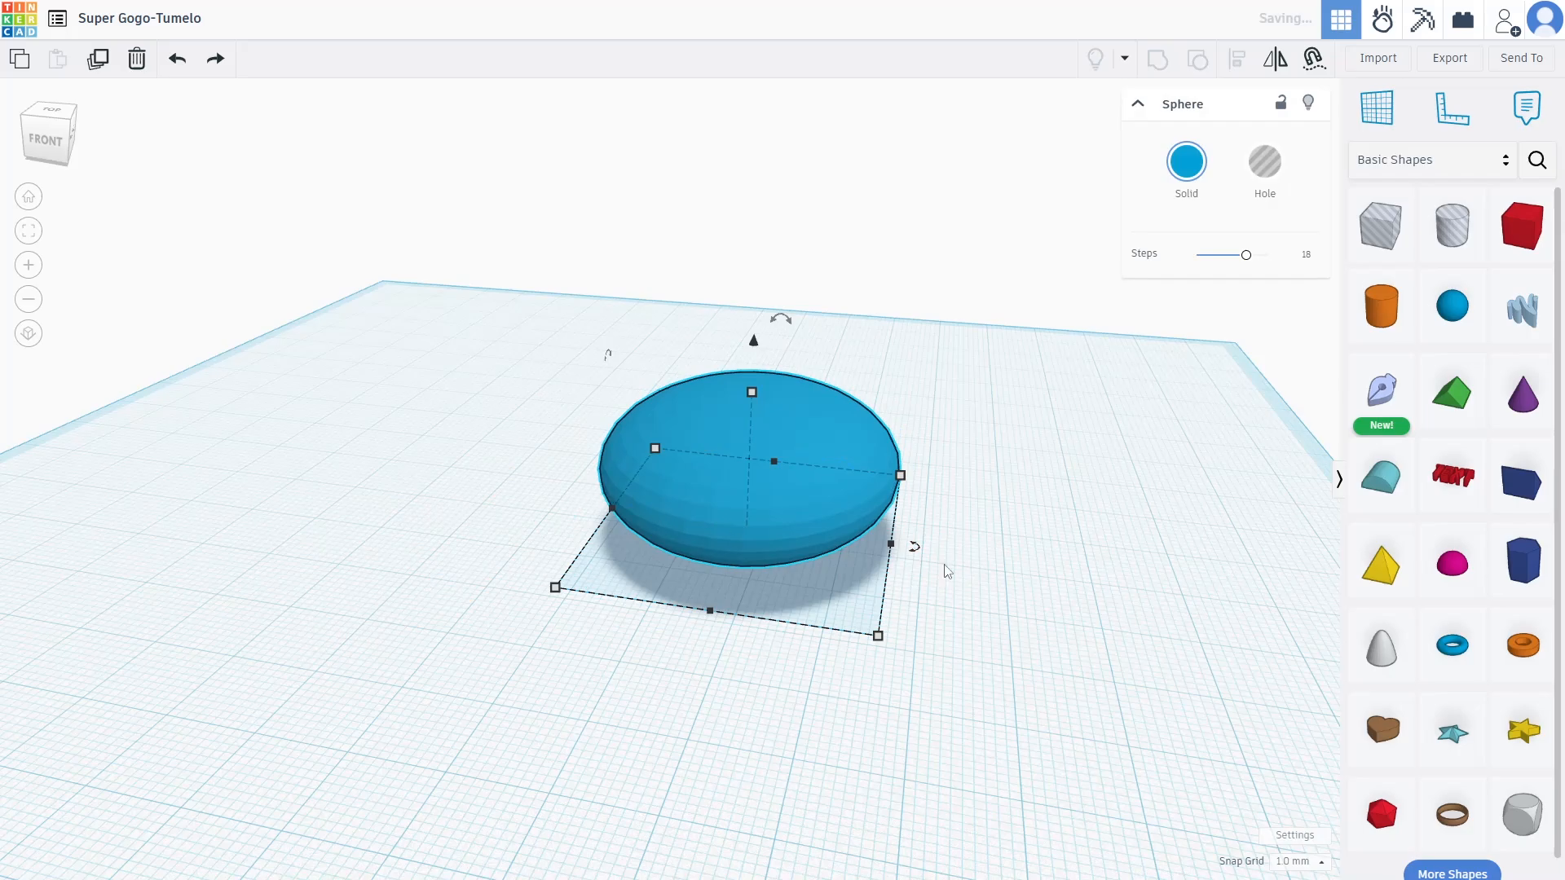
{"action": "left_click_drag", "start_coordinate": [978, 548], "coordinate": [948, 405]}
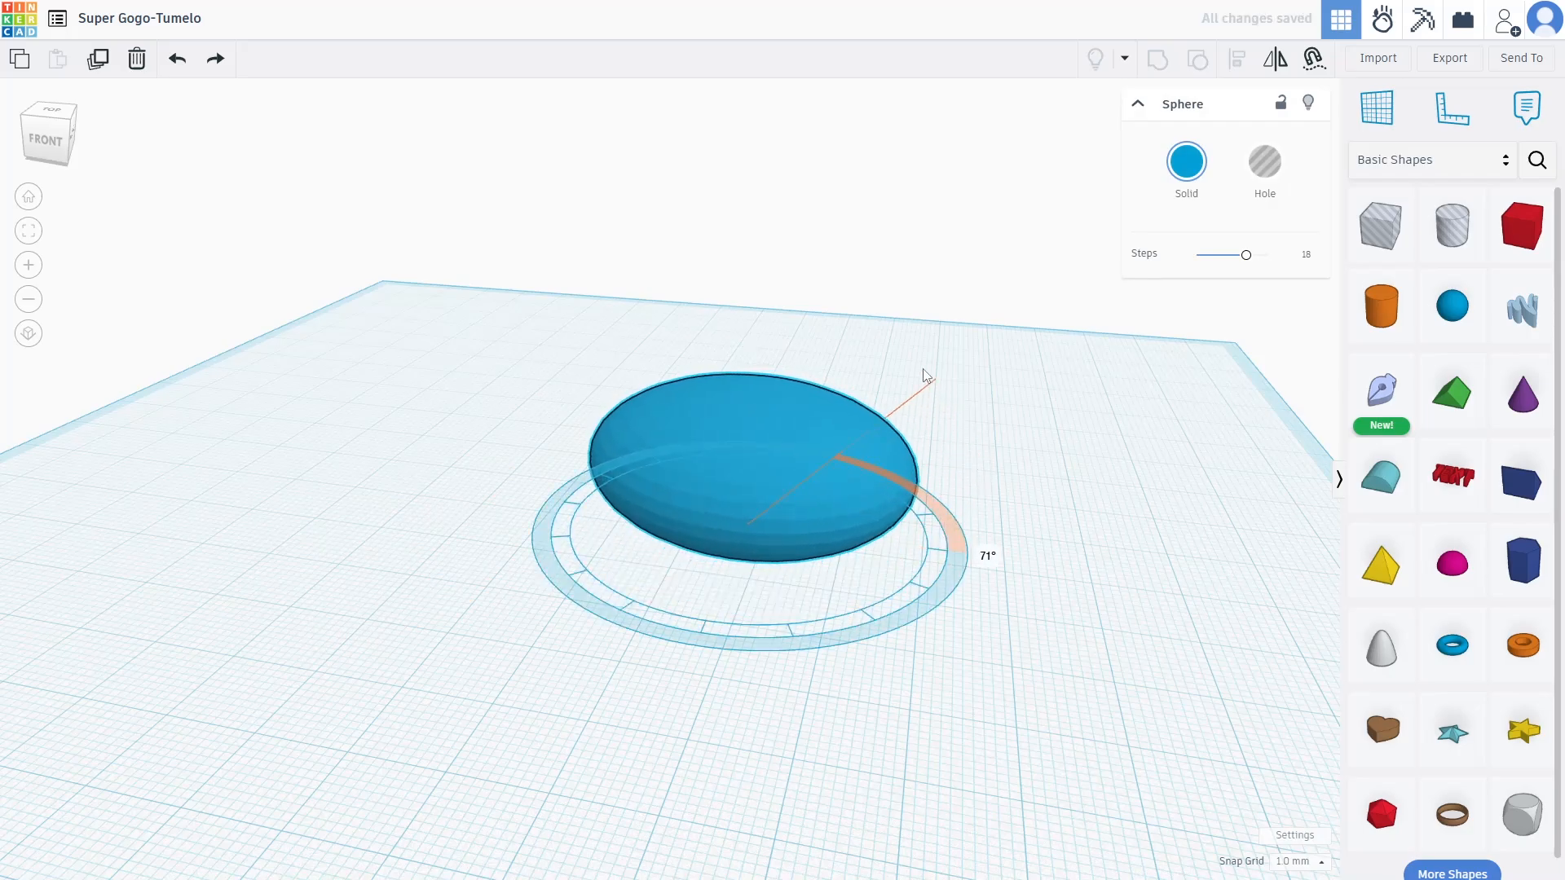
{"action": "left_click_drag", "start_coordinate": [900, 356], "coordinate": [927, 432]}
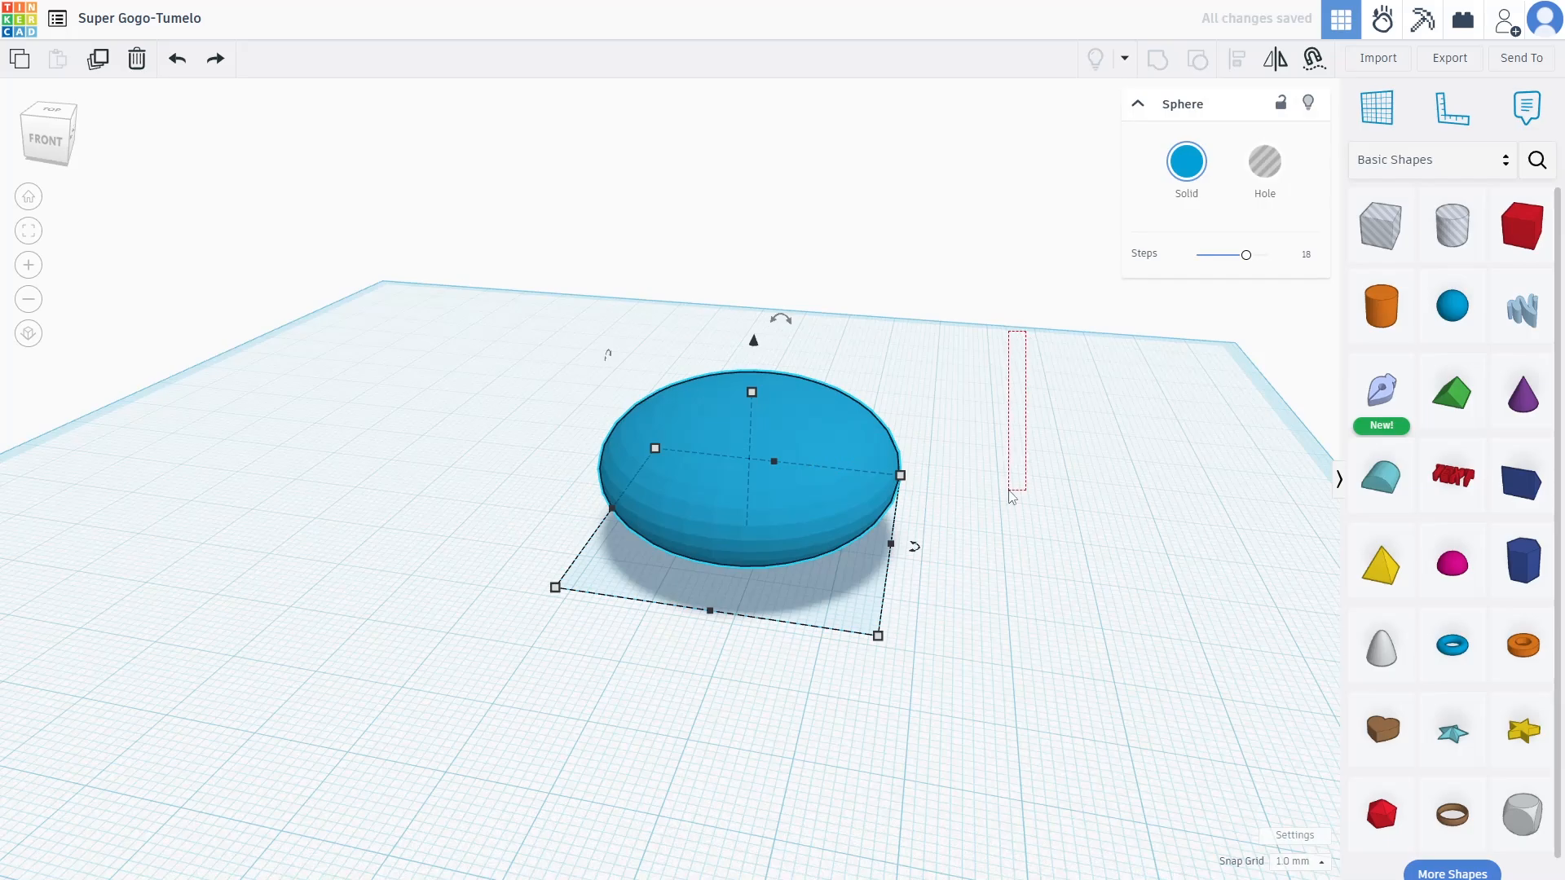
From a top view, resize the oval to about 32 wide and 40 long, then add a second sphere
{"action": "left_click", "coordinate": [989, 392]}
{"action": "right_click_drag", "start_coordinate": [988, 392], "coordinate": [992, 475]}
{"action": "left_click", "coordinate": [737, 574]}
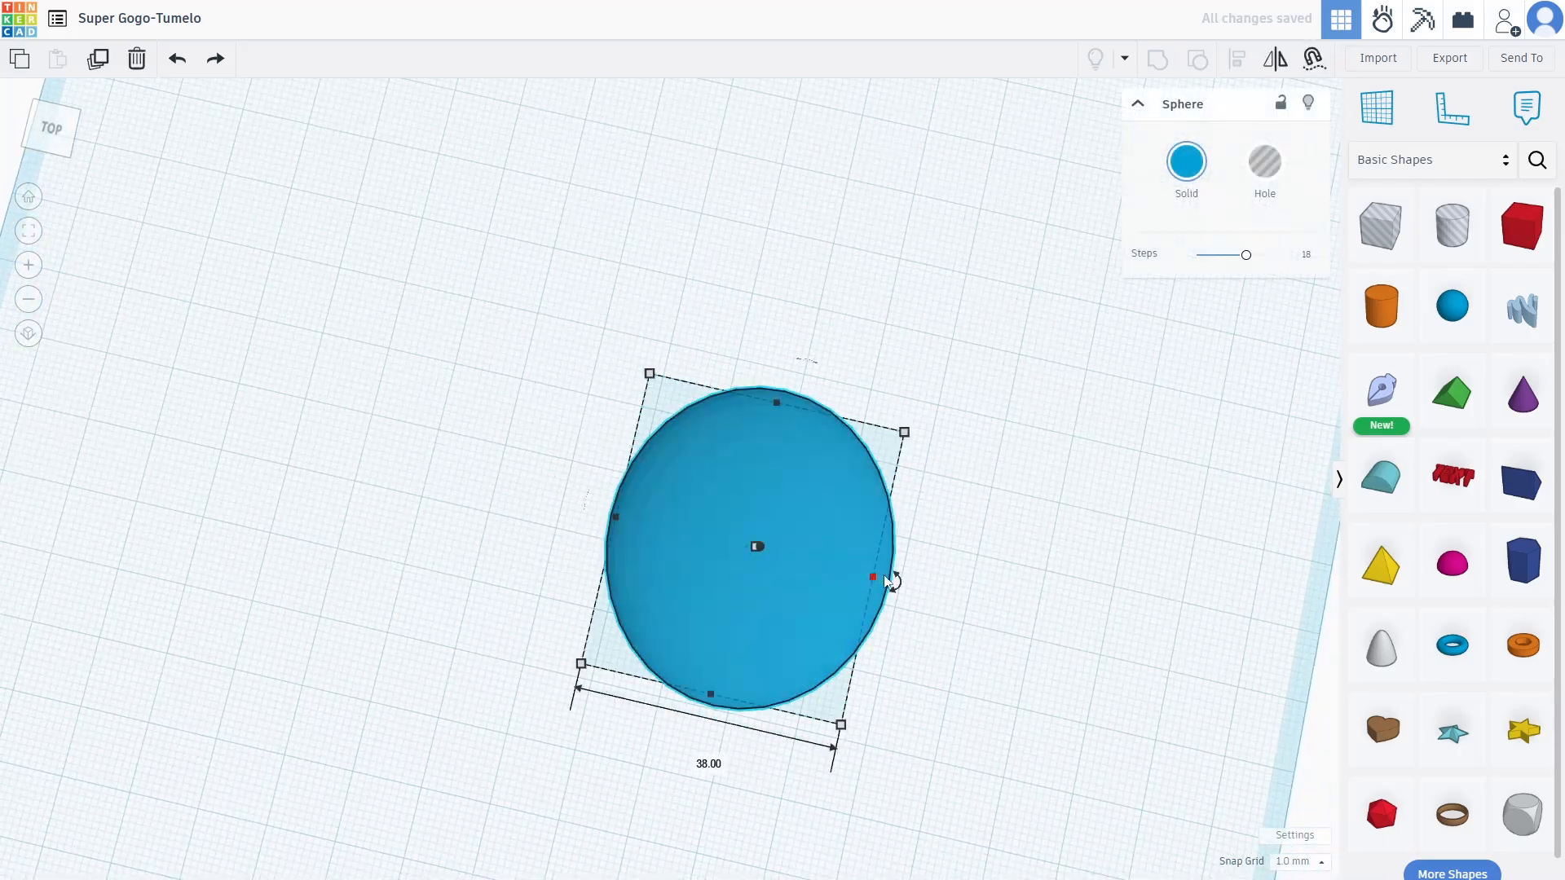
{"action": "left_click_drag", "start_coordinate": [873, 578], "coordinate": [834, 565]}
{"action": "left_click_drag", "start_coordinate": [690, 690], "coordinate": [740, 648]}
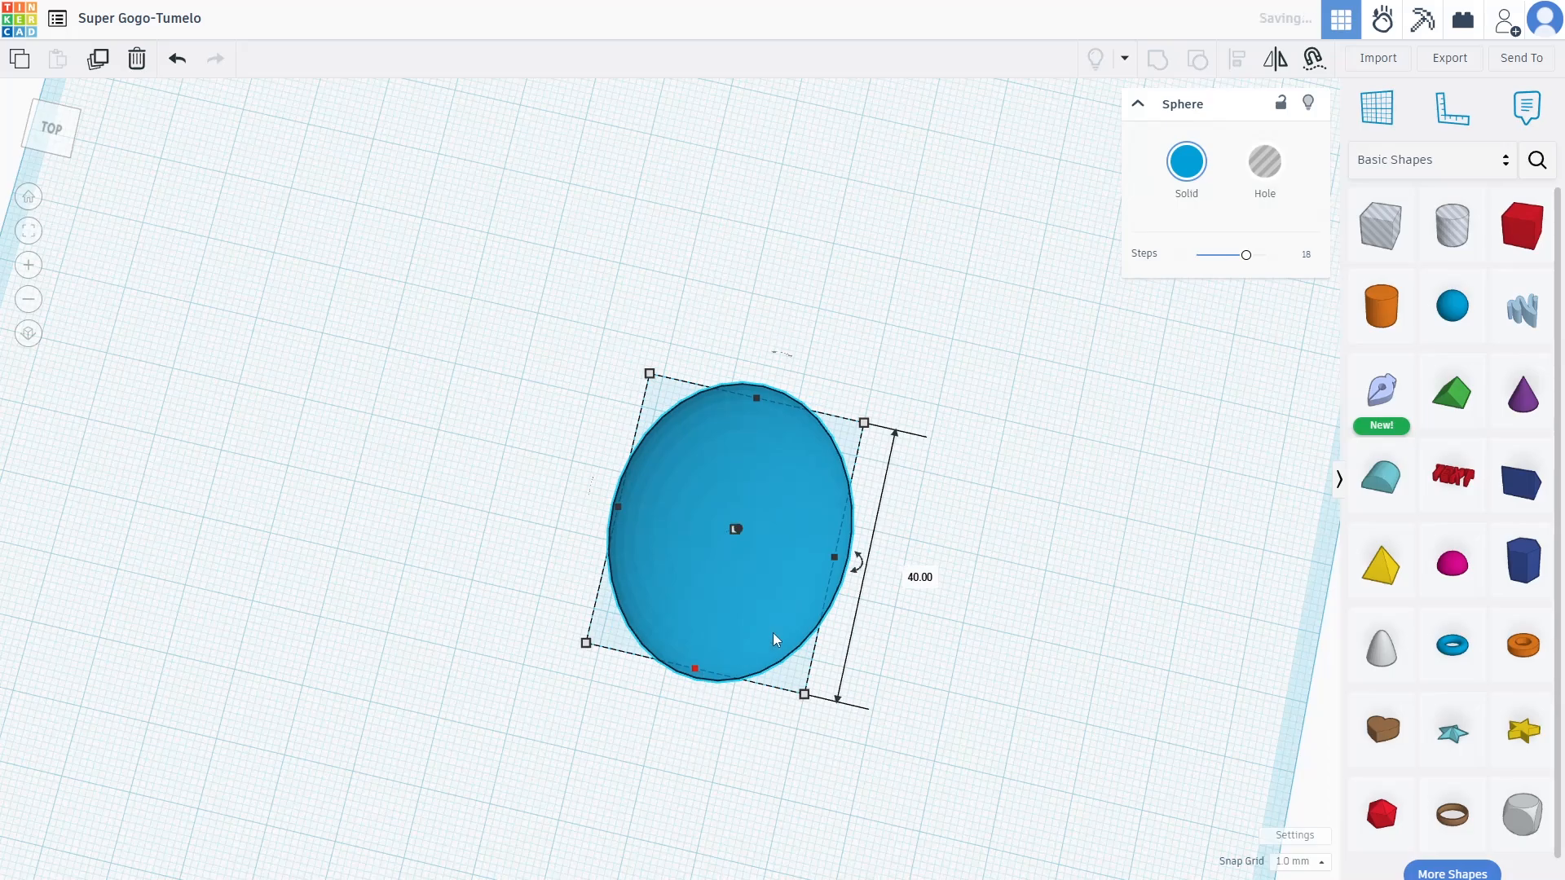
{"action": "left_click_drag", "start_coordinate": [840, 567], "coordinate": [858, 561]}
{"action": "right_click_drag", "start_coordinate": [1013, 521], "coordinate": [945, 334]}
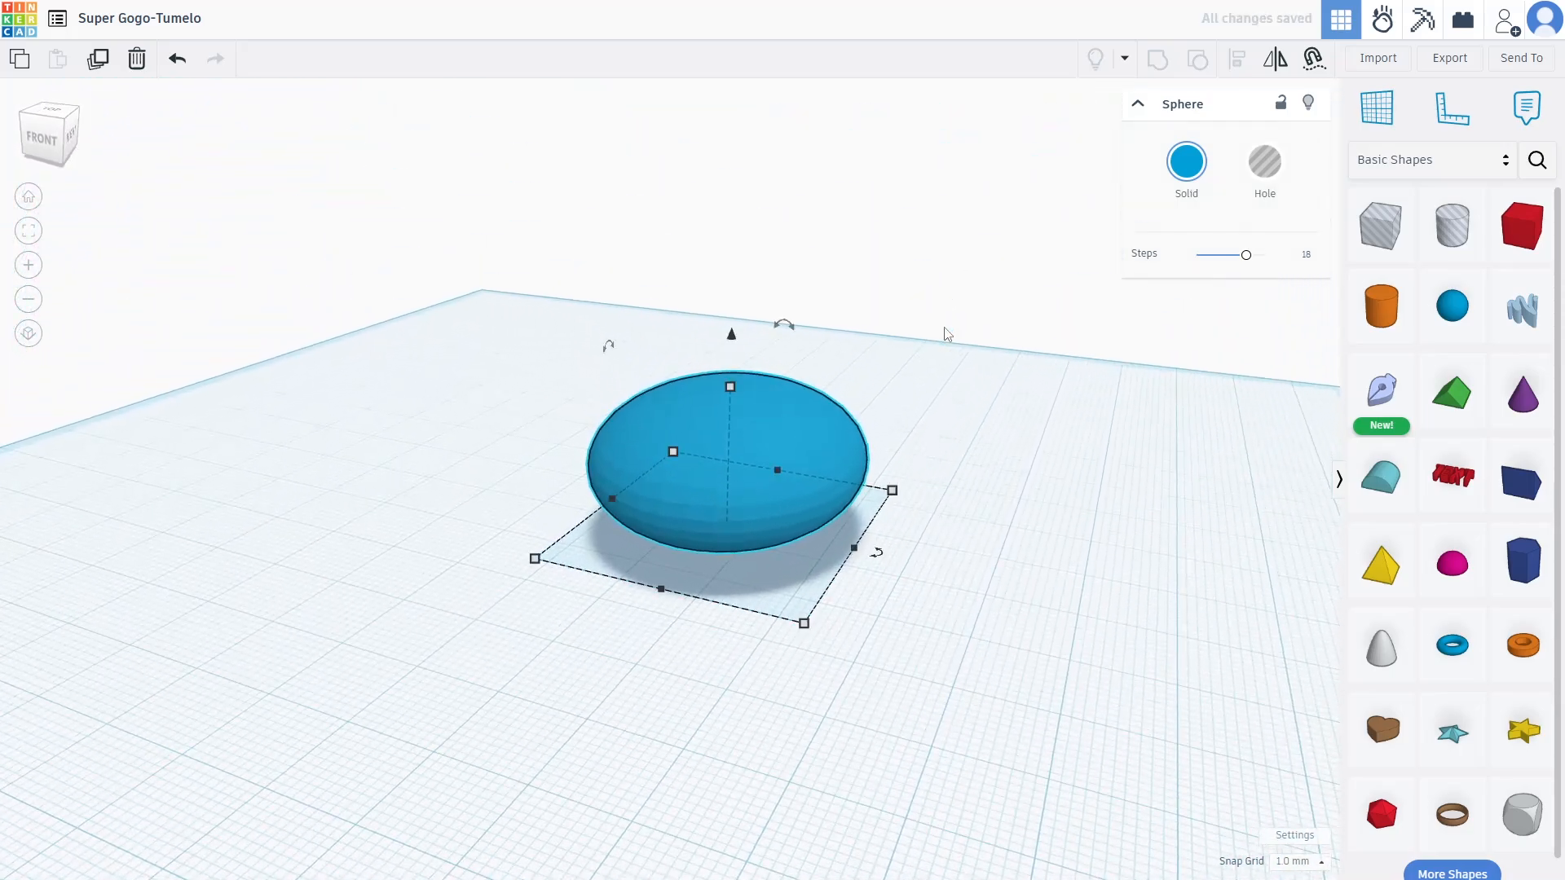
{"action": "left_click_drag", "start_coordinate": [1465, 317], "coordinate": [669, 478]}
Move the new sphere to the front of the oval, push it into the body and lift it
{"action": "right_click_drag", "start_coordinate": [1157, 444], "coordinate": [1226, 636]}
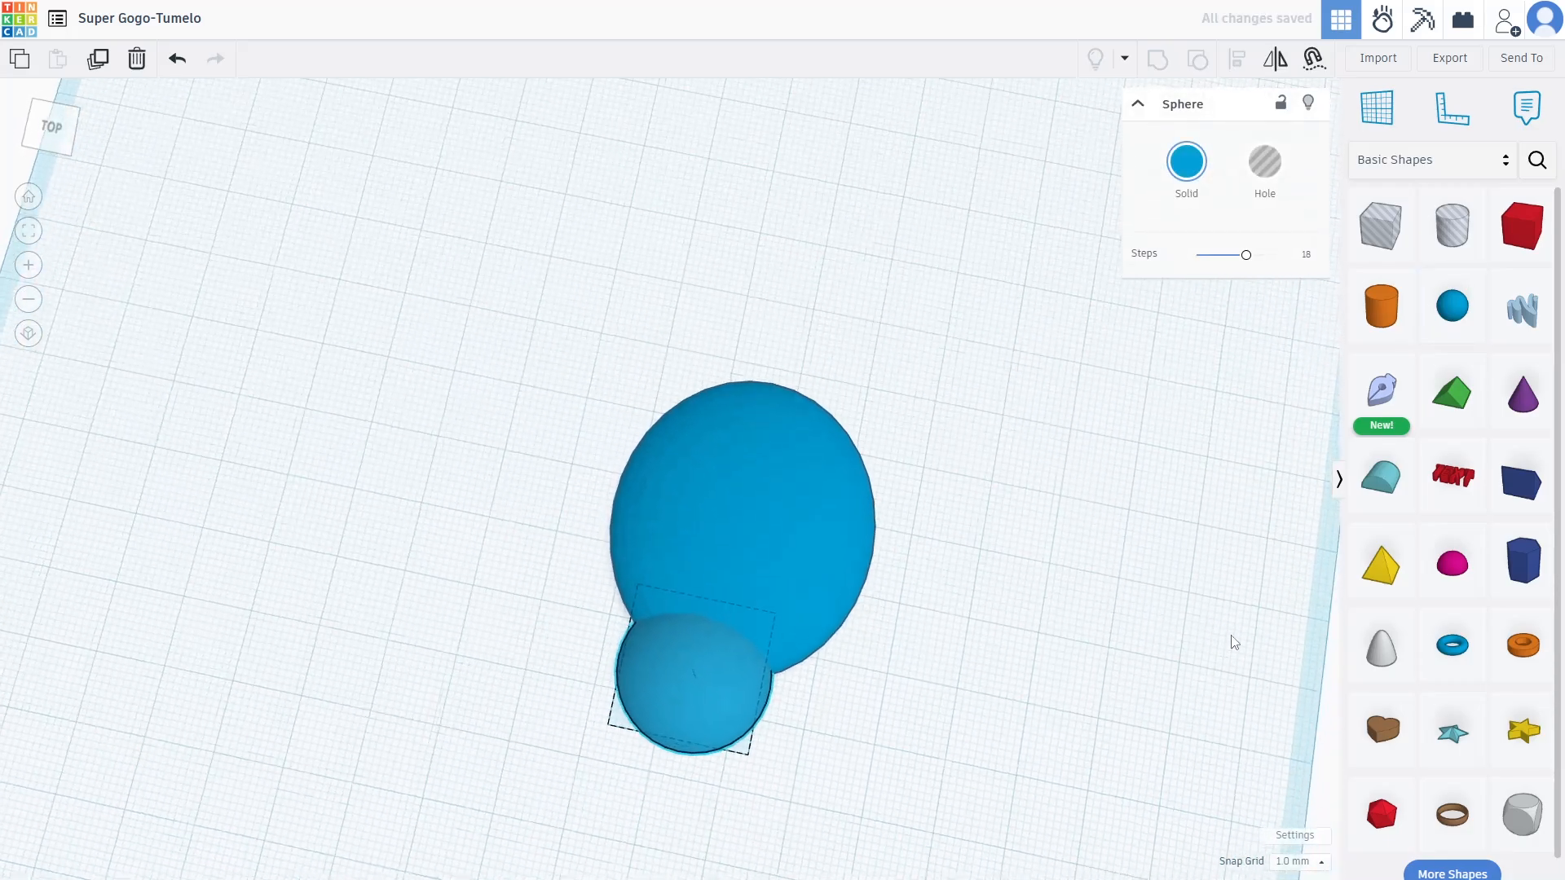
{"action": "right_click_drag", "start_coordinate": [1109, 609], "coordinate": [1102, 387]}
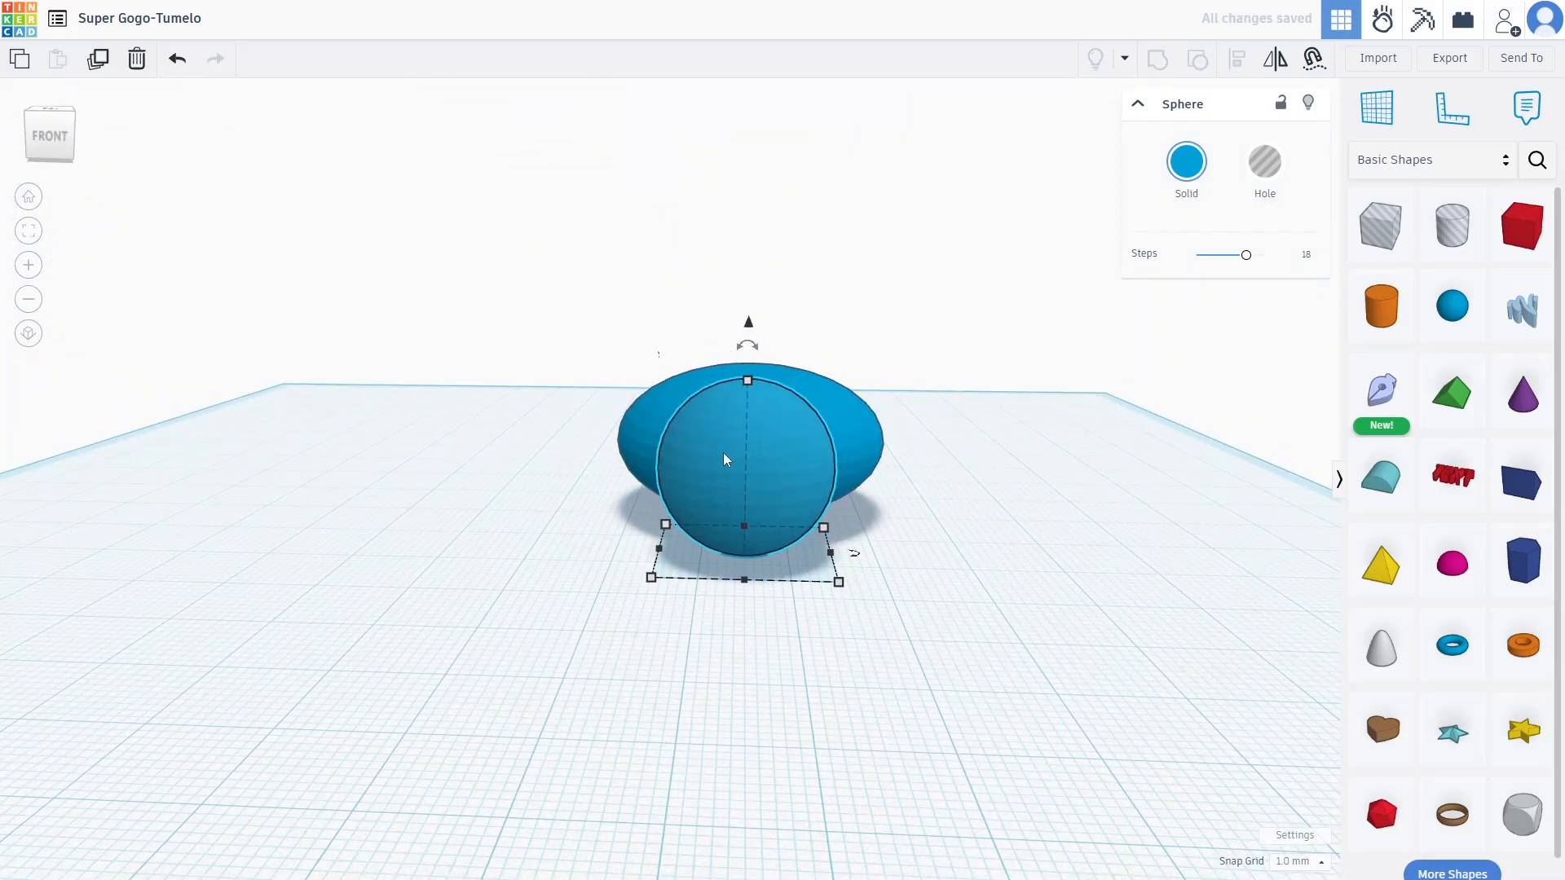
{"action": "mouse_move", "coordinate": [742, 472]}
{"action": "left_mouse_down"}
{"action": "mouse_move", "coordinate": [743, 460]}
{"action": "mouse_move", "coordinate": [766, 555]}
{"action": "mouse_move", "coordinate": [759, 466]}
{"action": "mouse_move", "coordinate": [740, 489]}
{"action": "left_mouse_up"}
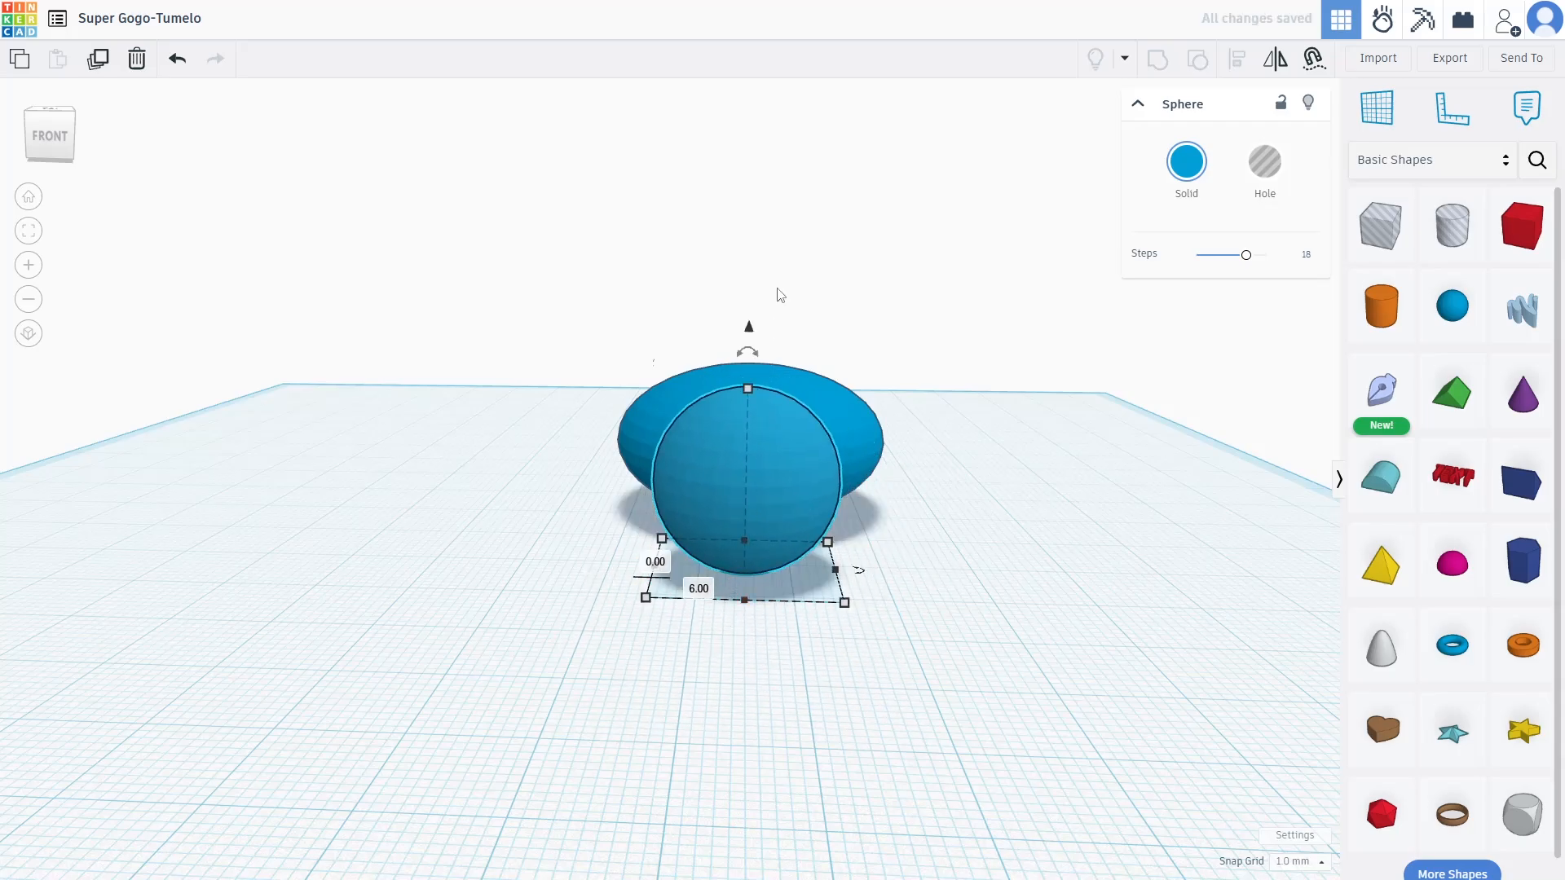
{"action": "left_click_drag", "start_coordinate": [749, 330], "coordinate": [751, 255]}
{"action": "right_click_drag", "start_coordinate": [750, 255], "coordinate": [810, 576]}
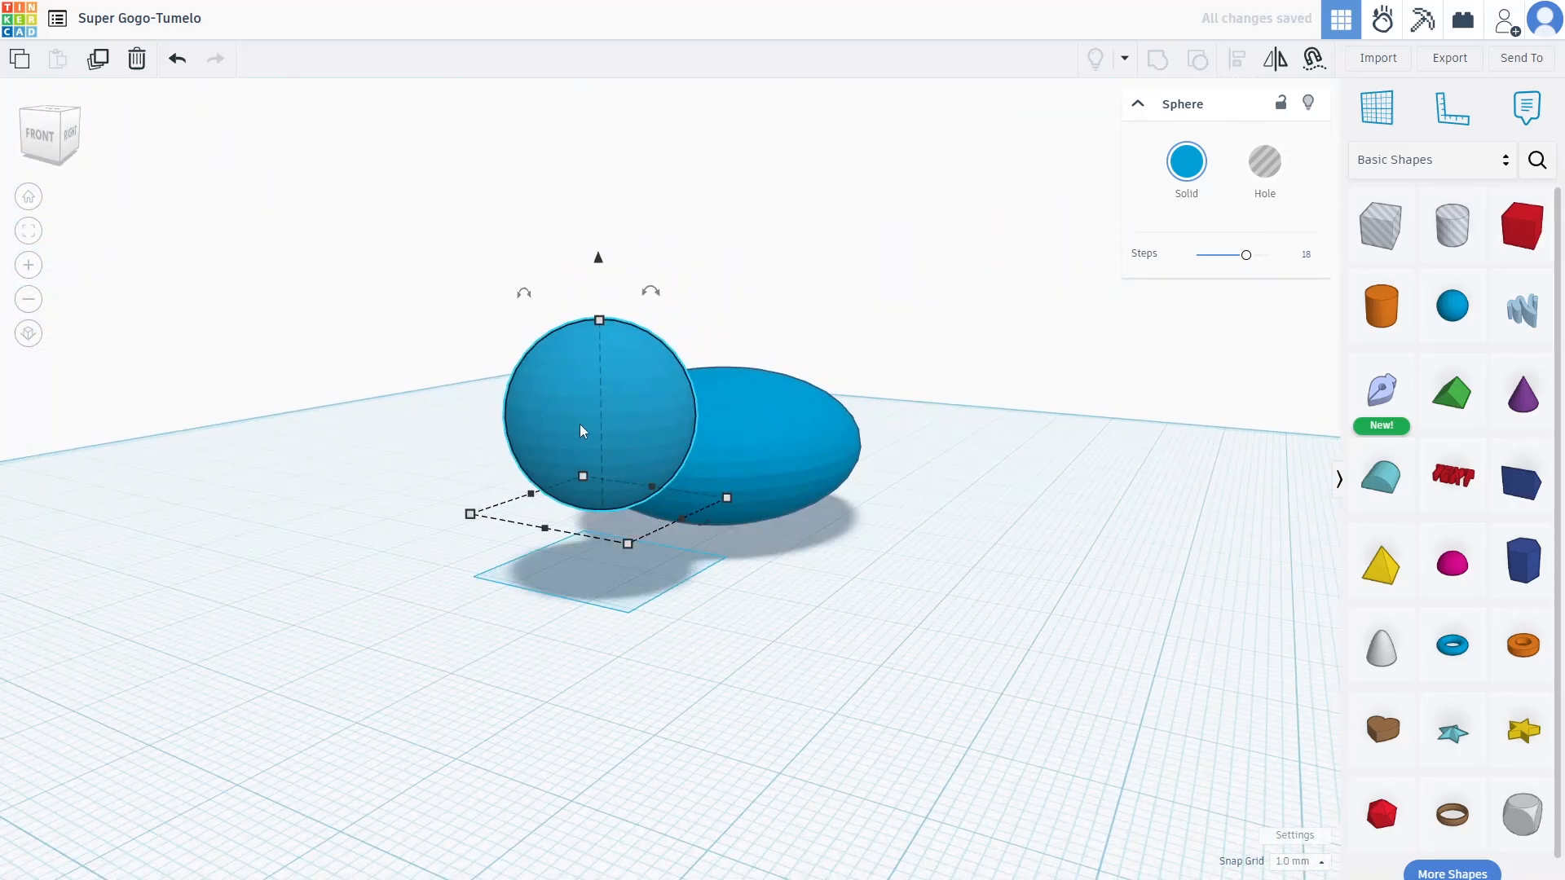
Widen the head sphere to 26 and fine-tune its position against the oval's front
{"action": "mouse_move", "coordinate": [577, 435]}
{"action": "left_mouse_down"}
{"action": "mouse_move", "coordinate": [552, 444]}
{"action": "mouse_move", "coordinate": [570, 440]}
{"action": "left_mouse_up"}
{"action": "right_click_drag", "start_coordinate": [569, 440], "coordinate": [952, 597]}
{"action": "right_click_drag", "start_coordinate": [824, 611], "coordinate": [783, 657]}
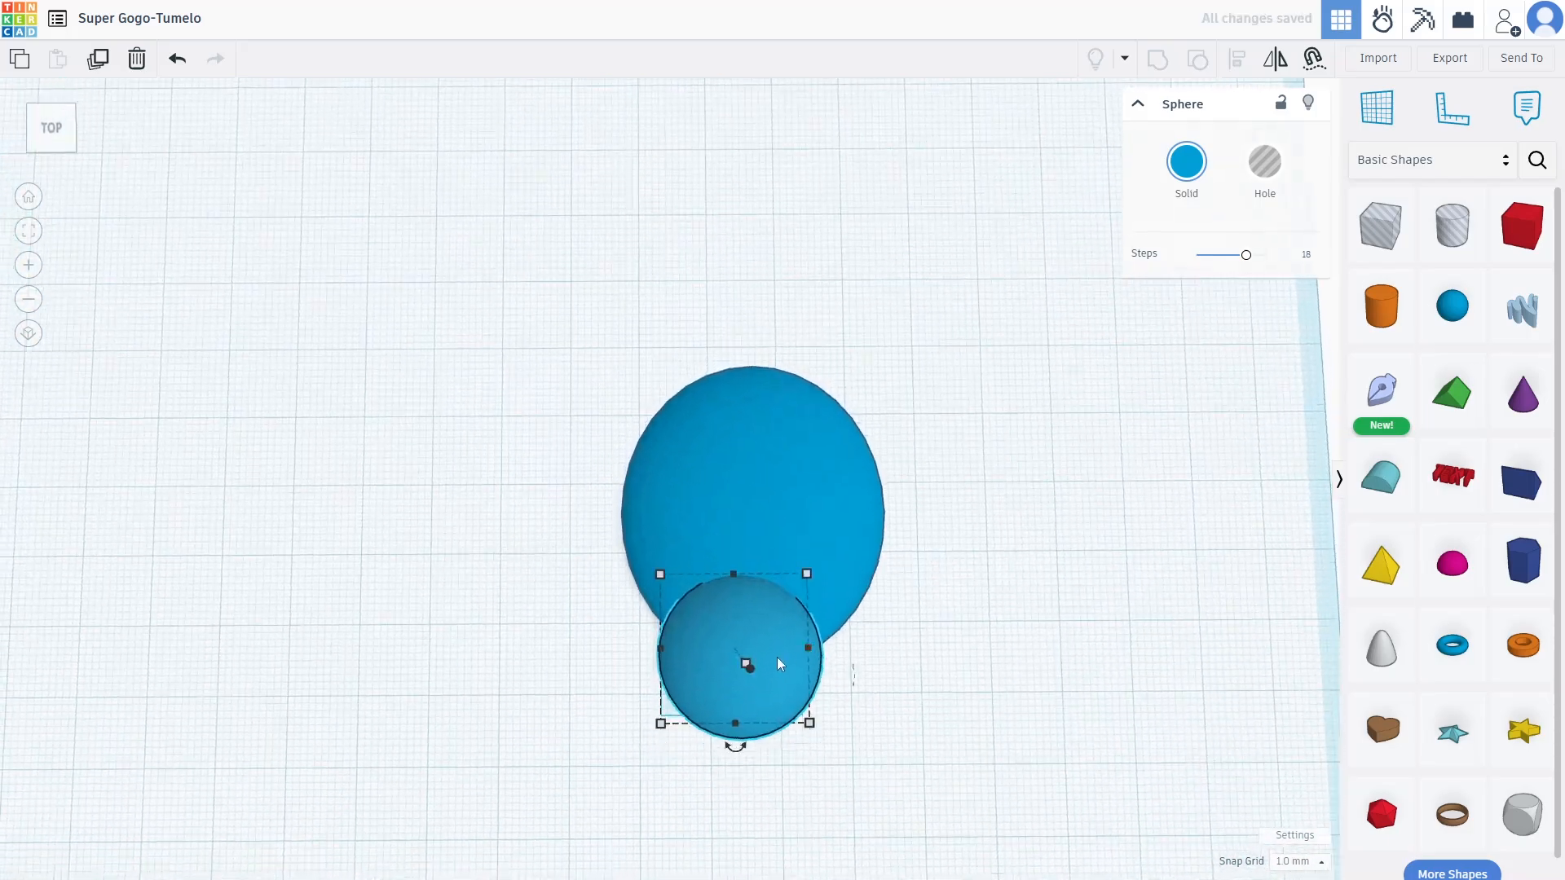
{"action": "left_click_drag", "start_coordinate": [784, 658], "coordinate": [793, 654]}
{"action": "right_click_drag", "start_coordinate": [1135, 719], "coordinate": [778, 438]}
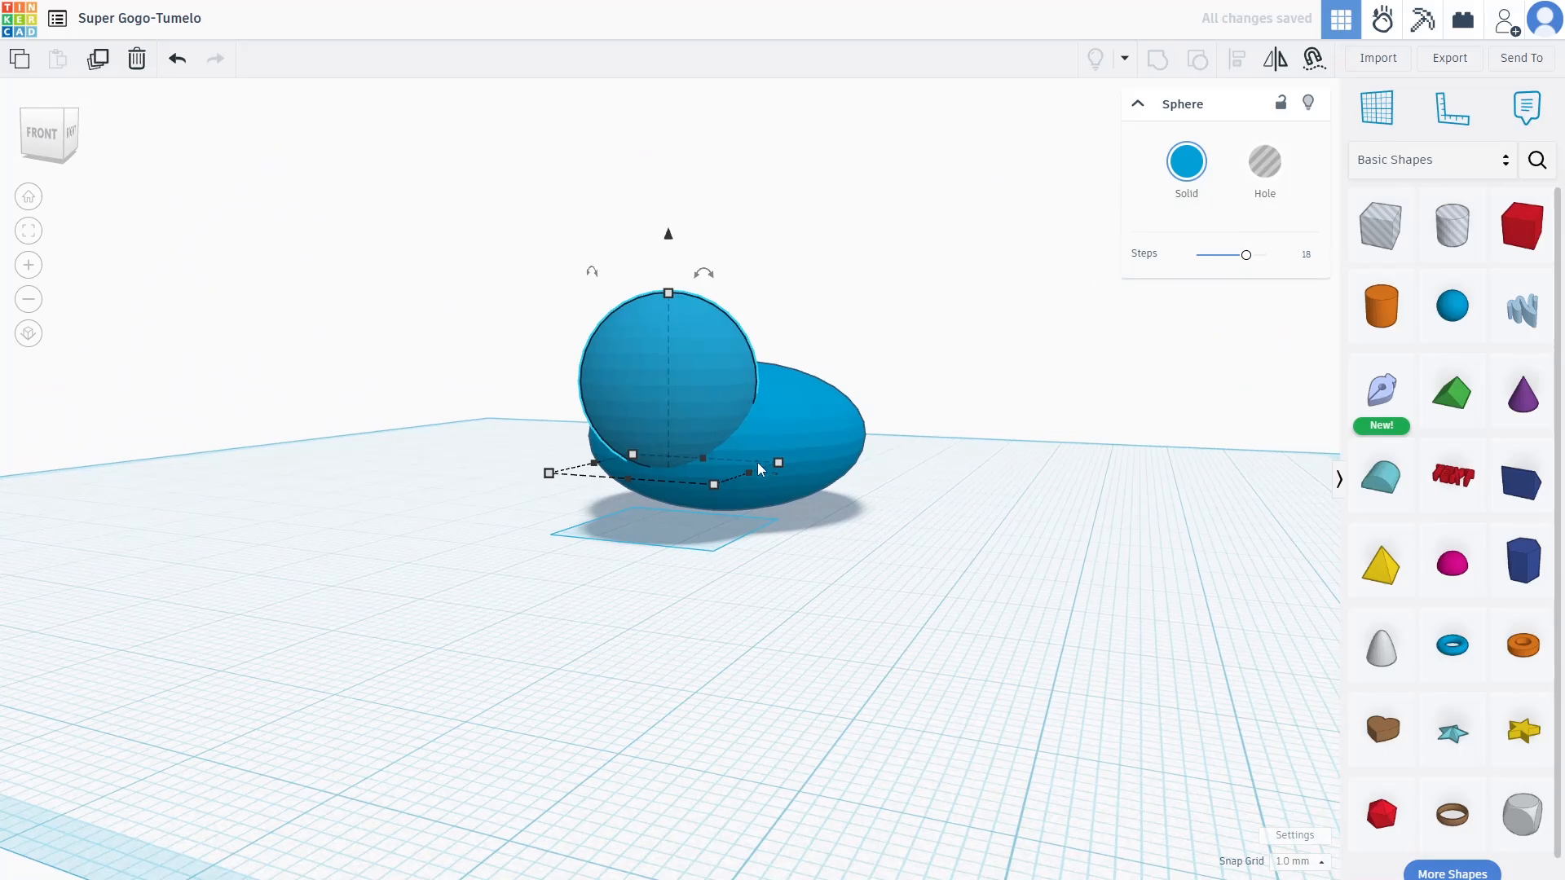
{"action": "left_click_drag", "start_coordinate": [750, 476], "coordinate": [791, 481]}
{"action": "right_click_drag", "start_coordinate": [800, 443], "coordinate": [801, 651]}
{"action": "left_click_drag", "start_coordinate": [800, 657], "coordinate": [764, 657]}
{"action": "right_click_drag", "start_coordinate": [943, 517], "coordinate": [683, 453]}
Raise the oval body 3 off the workplane and lift the head sphere to about 9
{"action": "left_click", "coordinate": [683, 453]}
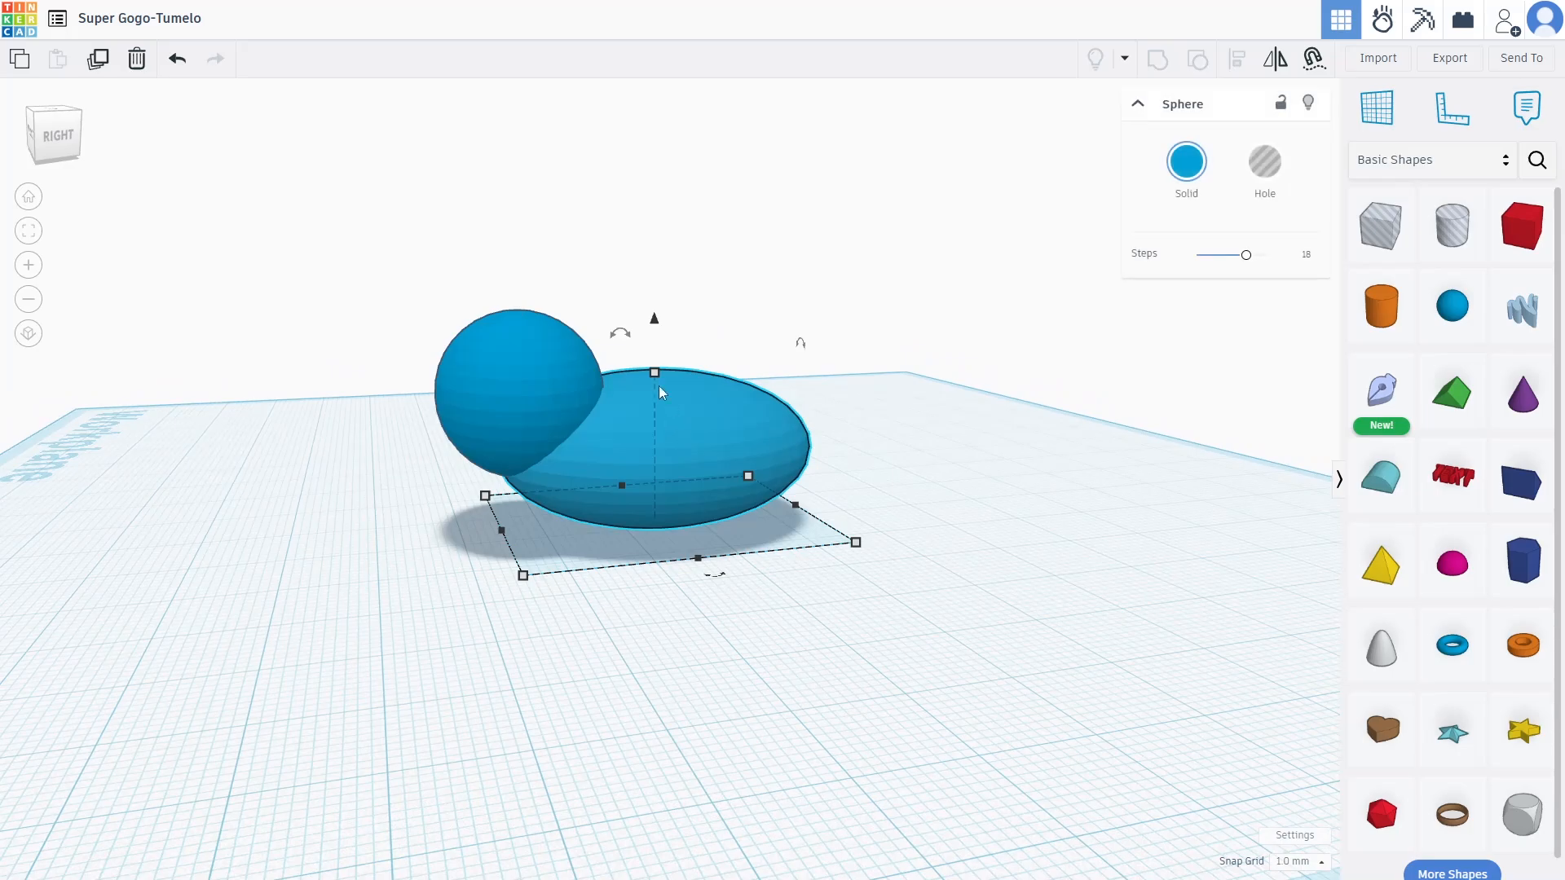
{"action": "left_click_drag", "start_coordinate": [654, 319], "coordinate": [650, 304]}
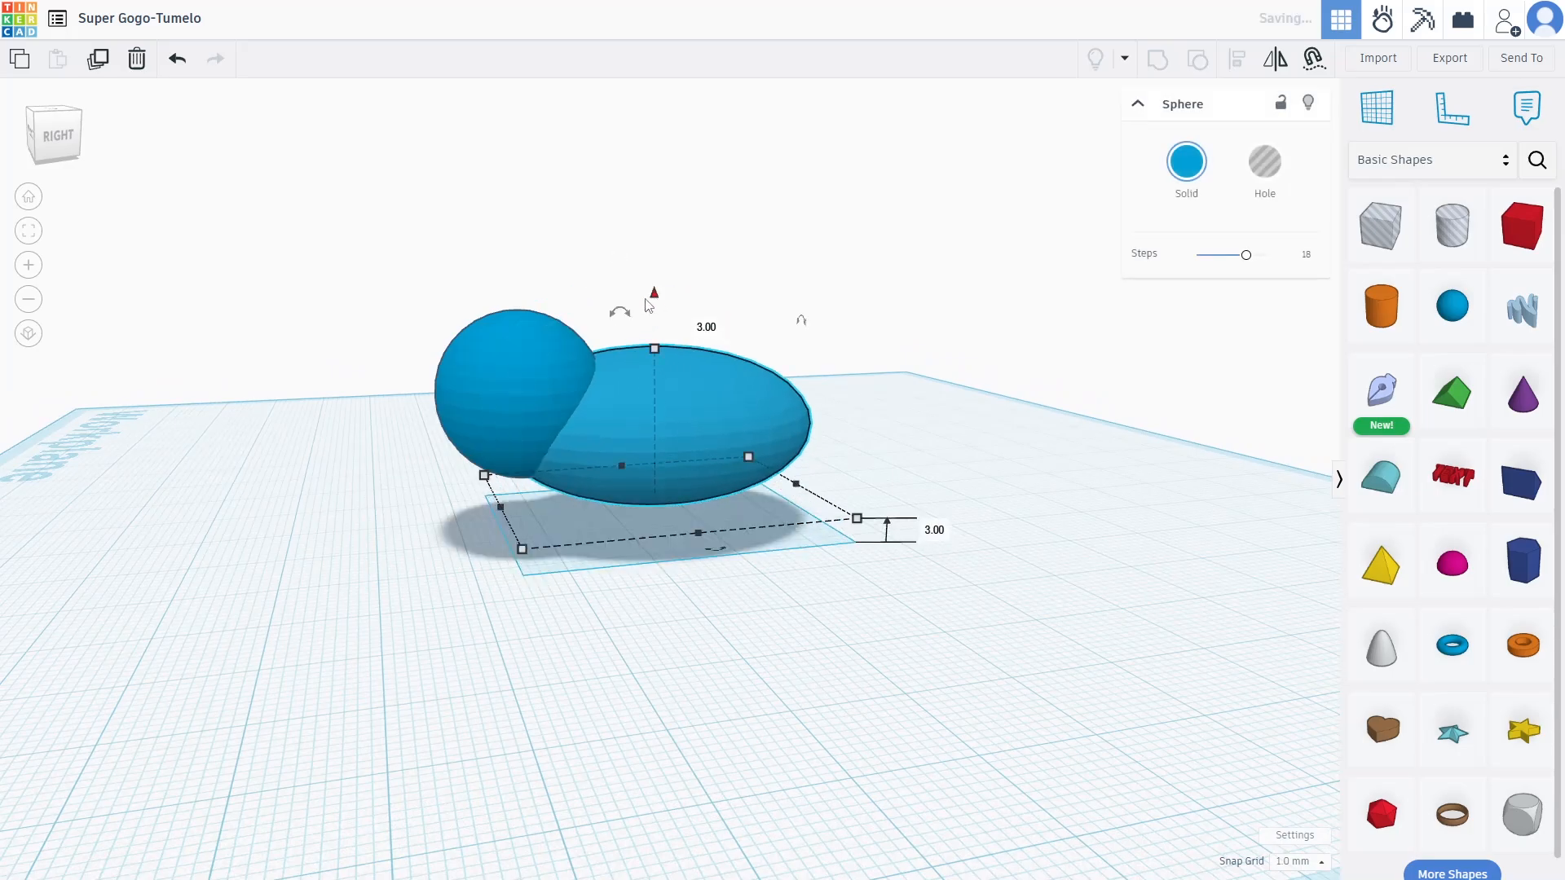
{"action": "left_click", "coordinate": [515, 314]}
{"action": "mouse_move", "coordinate": [516, 272]}
{"action": "left_click_drag", "start_coordinate": [515, 258], "coordinate": [516, 231]}
{"action": "right_click_drag", "start_coordinate": [838, 548], "coordinate": [769, 426]}
{"action": "left_click", "coordinate": [825, 449]}
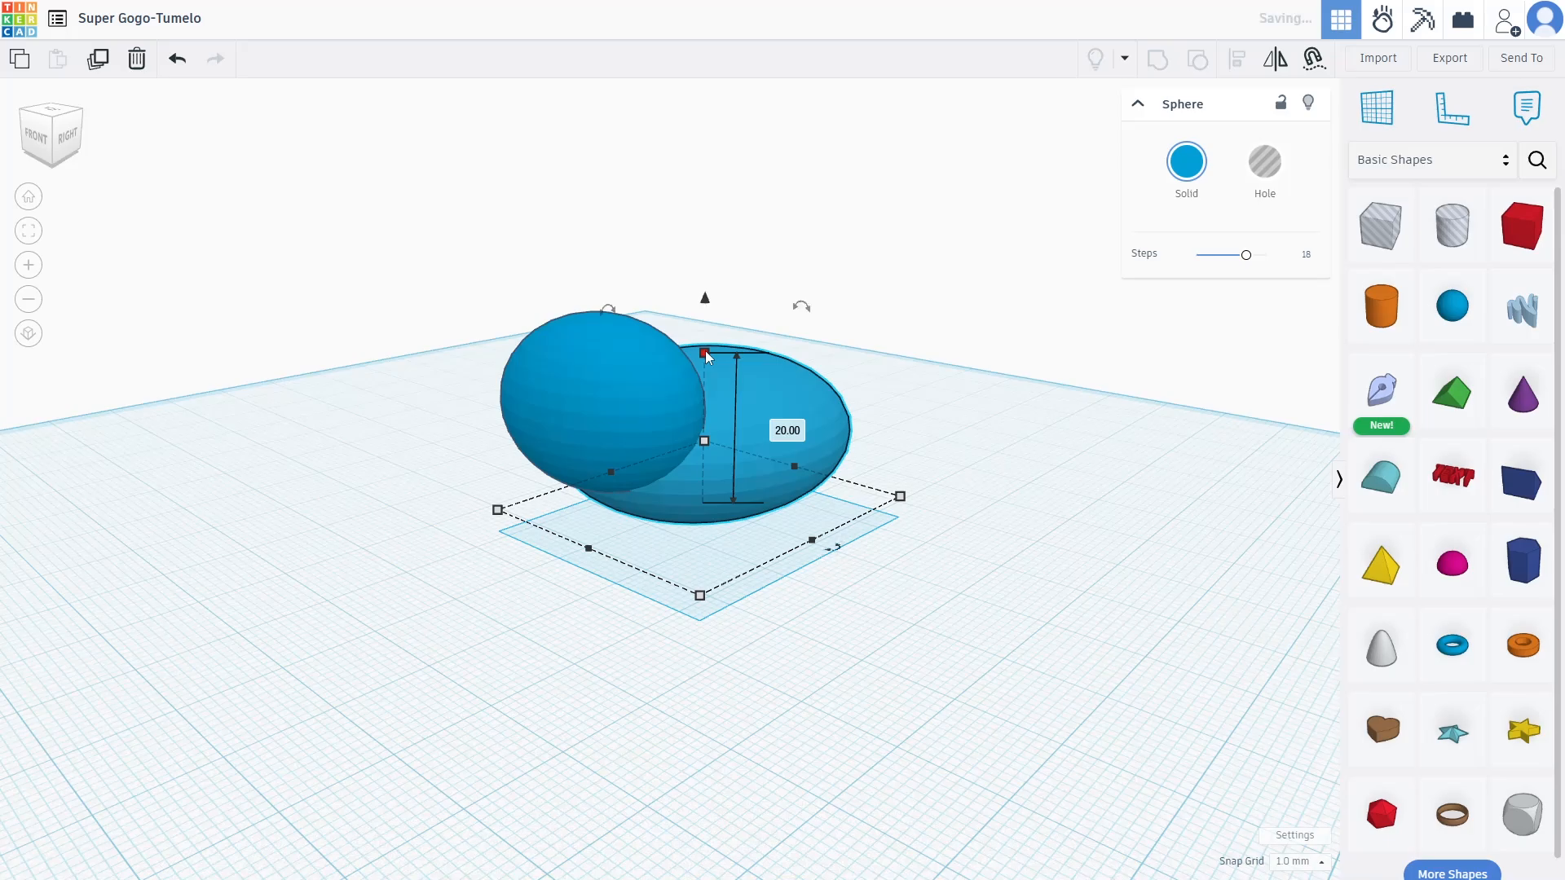
{"action": "right_click_drag", "start_coordinate": [1019, 458], "coordinate": [1159, 462]}
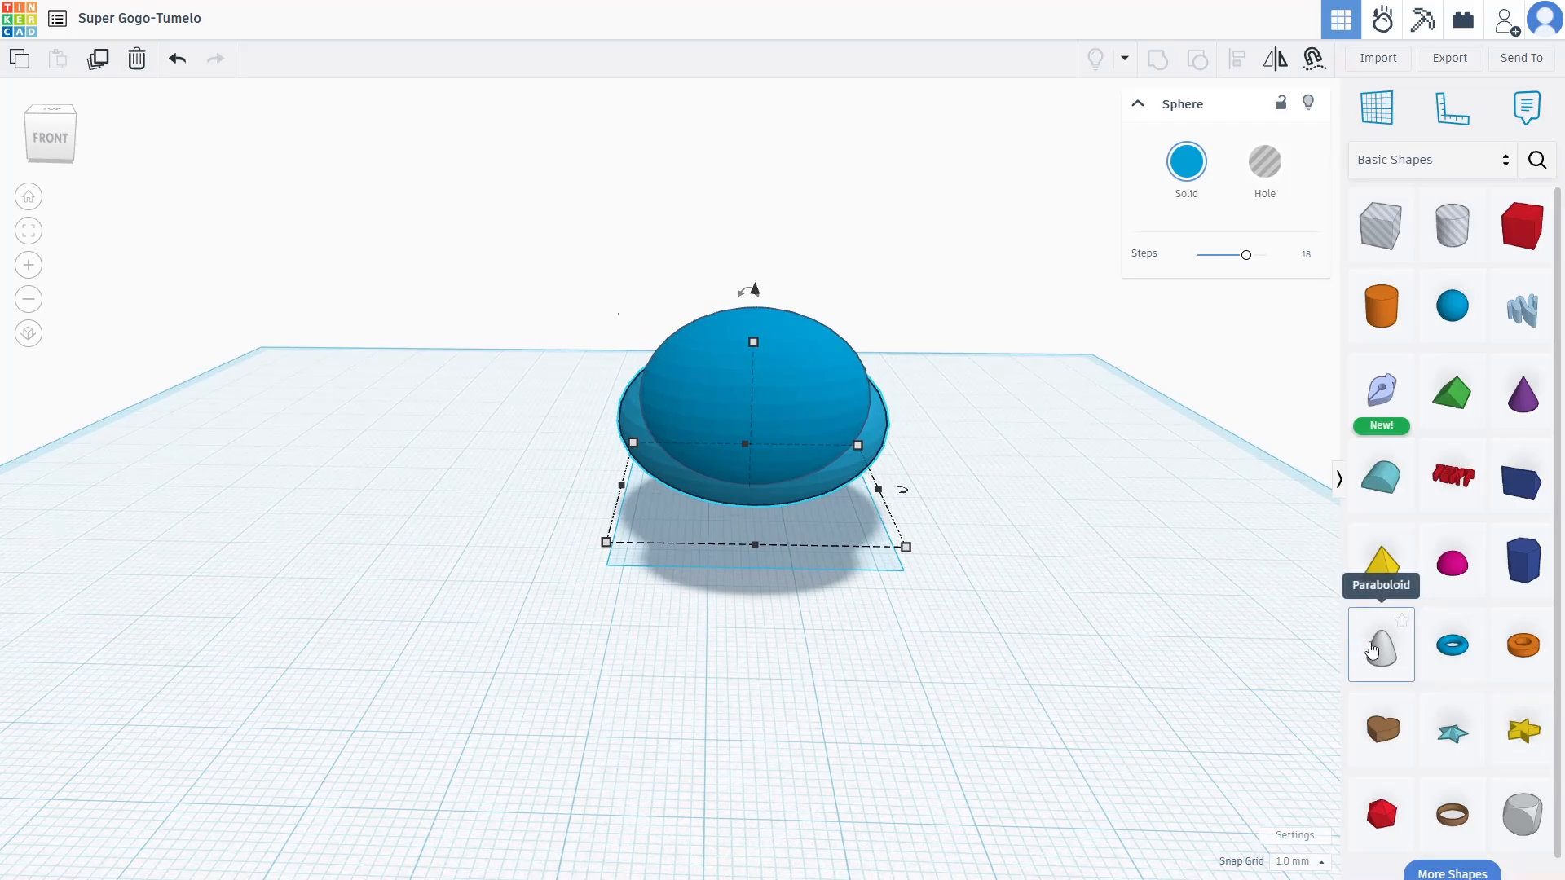
Add a Paraboloid and shrink it to a small ear, 13 deep and 7 high
{"action": "left_click_drag", "start_coordinate": [1372, 650], "coordinate": [583, 562]}
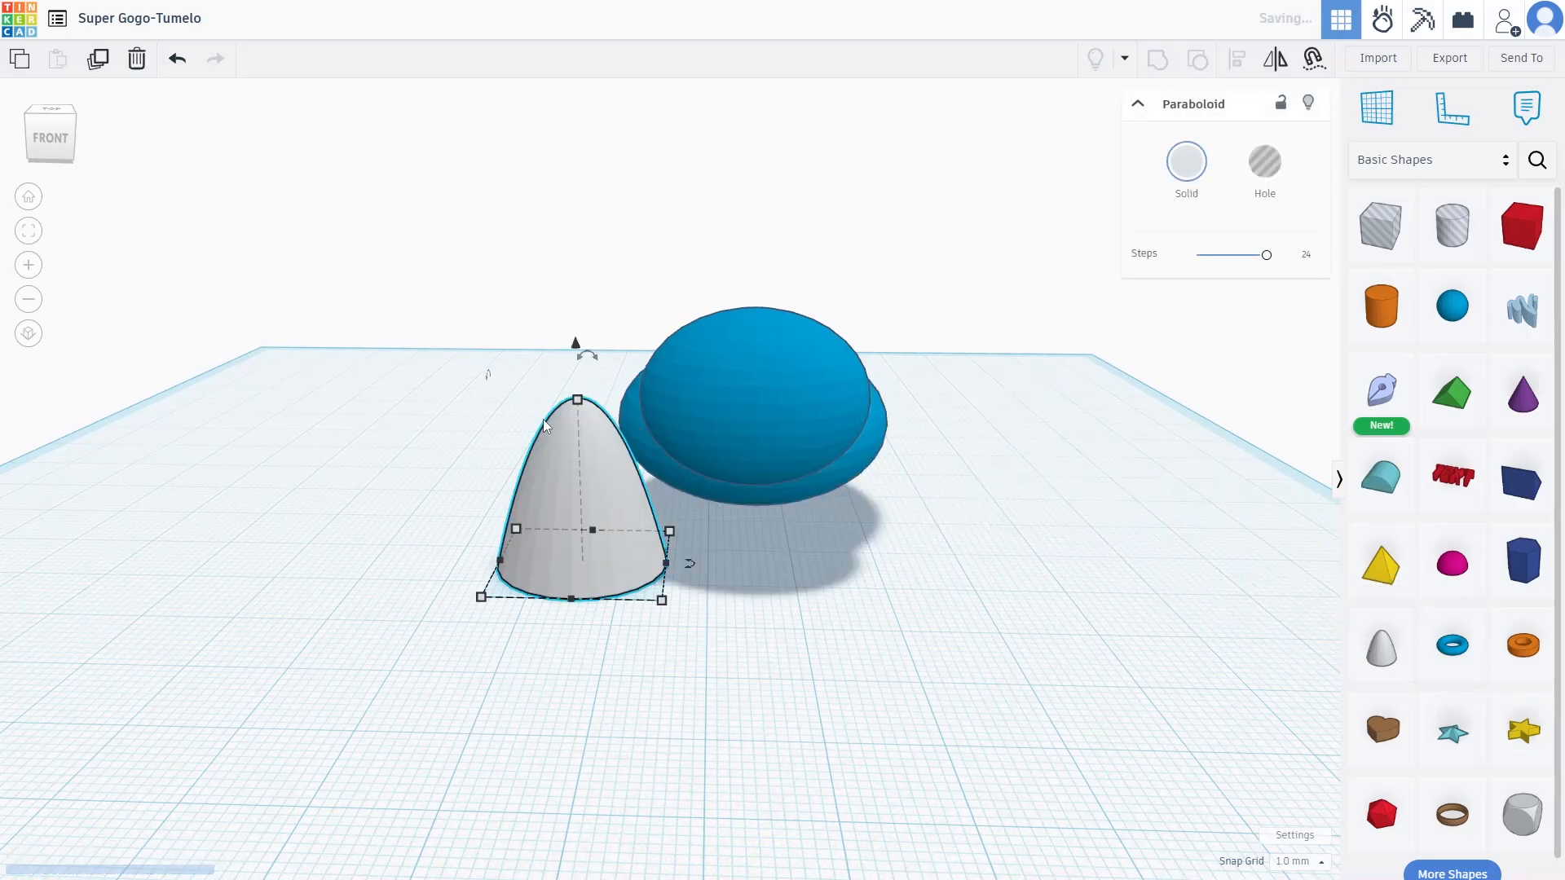
{"action": "left_click_drag", "start_coordinate": [577, 399], "coordinate": [577, 498]}
{"action": "left_click_drag", "start_coordinate": [667, 563], "coordinate": [581, 566]}
{"action": "left_click_drag", "start_coordinate": [539, 500], "coordinate": [540, 524]}
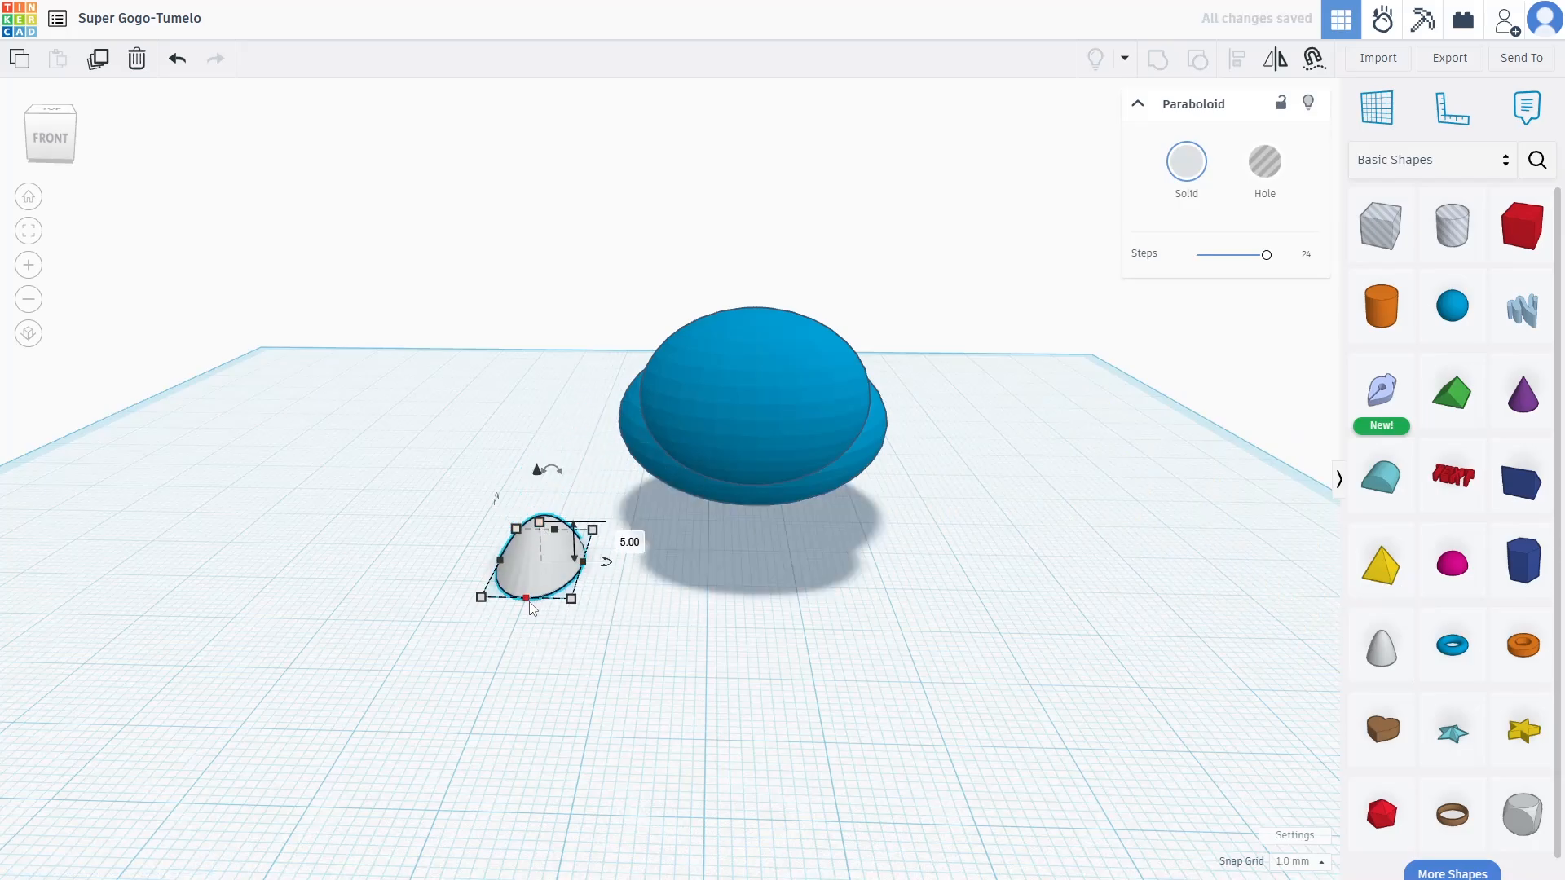
{"action": "left_click_drag", "start_coordinate": [530, 603], "coordinate": [539, 578]}
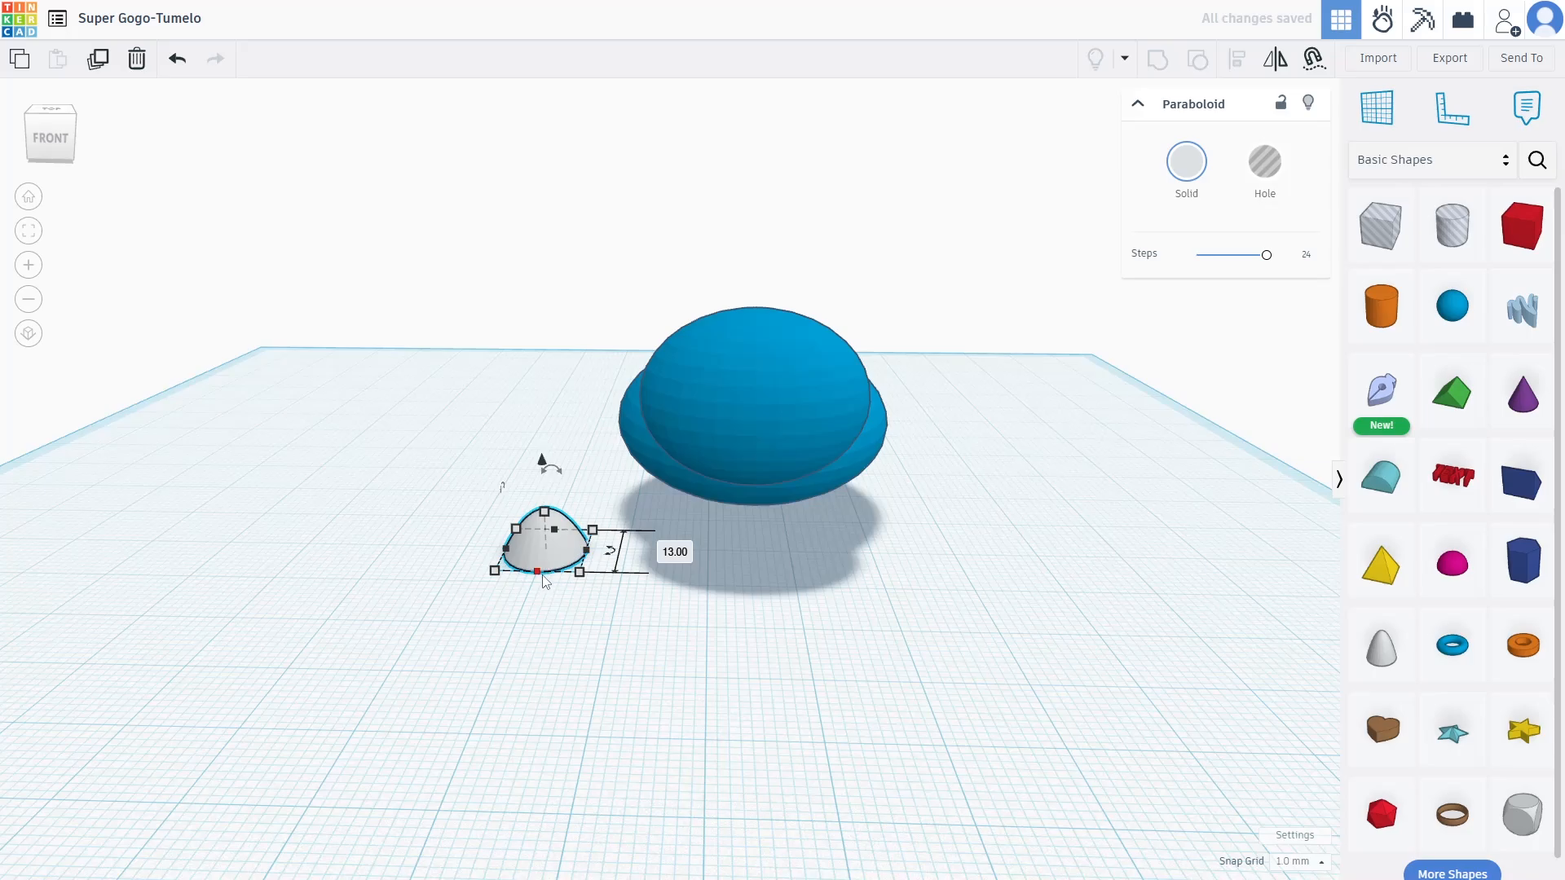
{"action": "left_click_drag", "start_coordinate": [545, 512], "coordinate": [706, 373]}
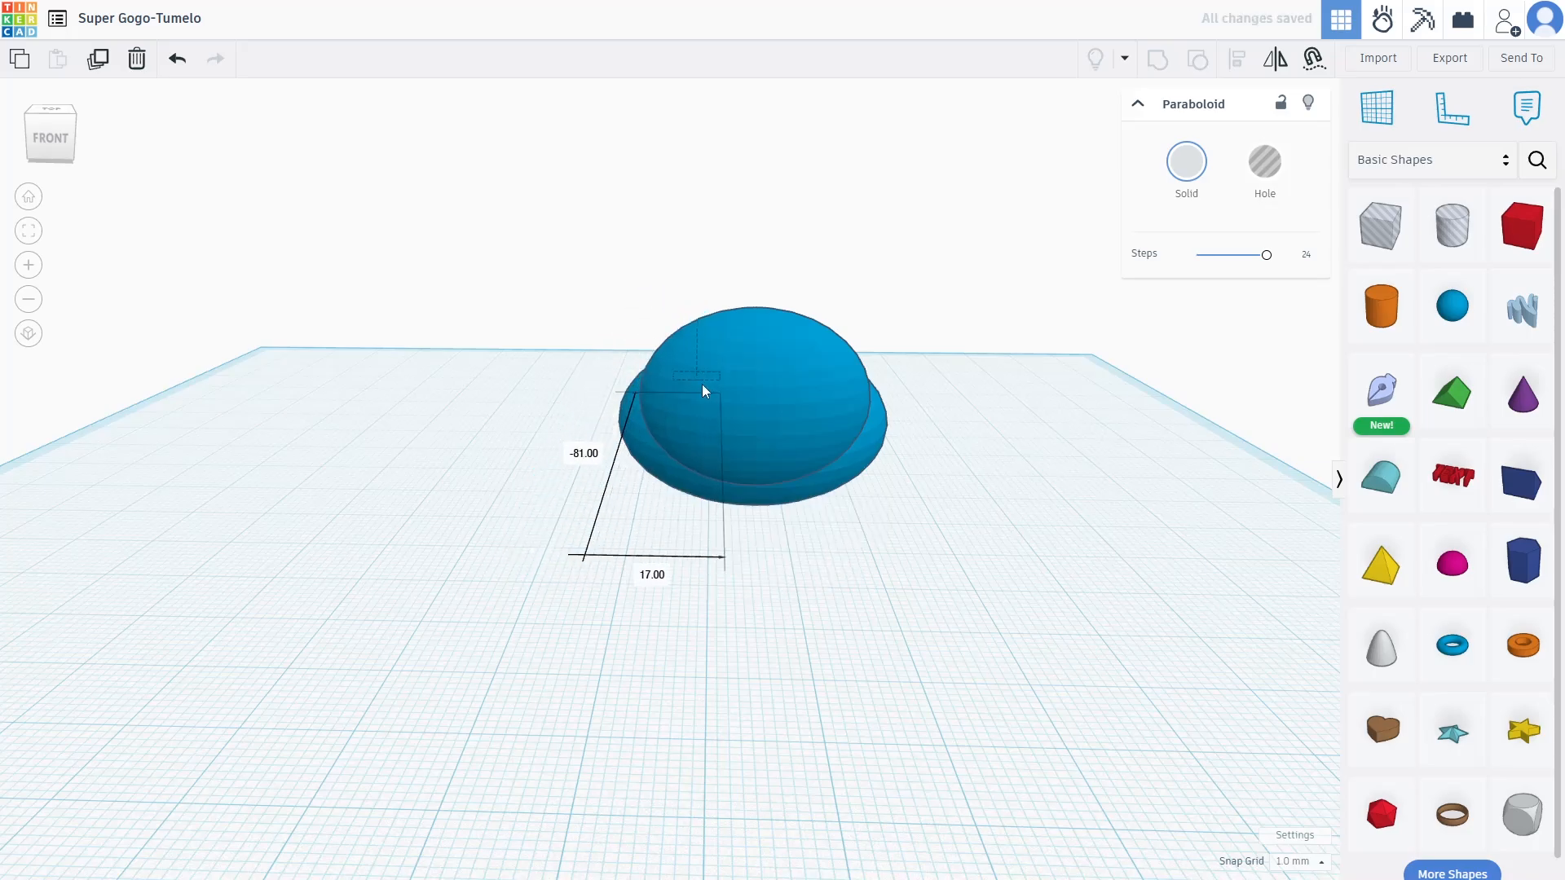
{"action": "left_click_drag", "start_coordinate": [627, 517], "coordinate": [642, 522]}
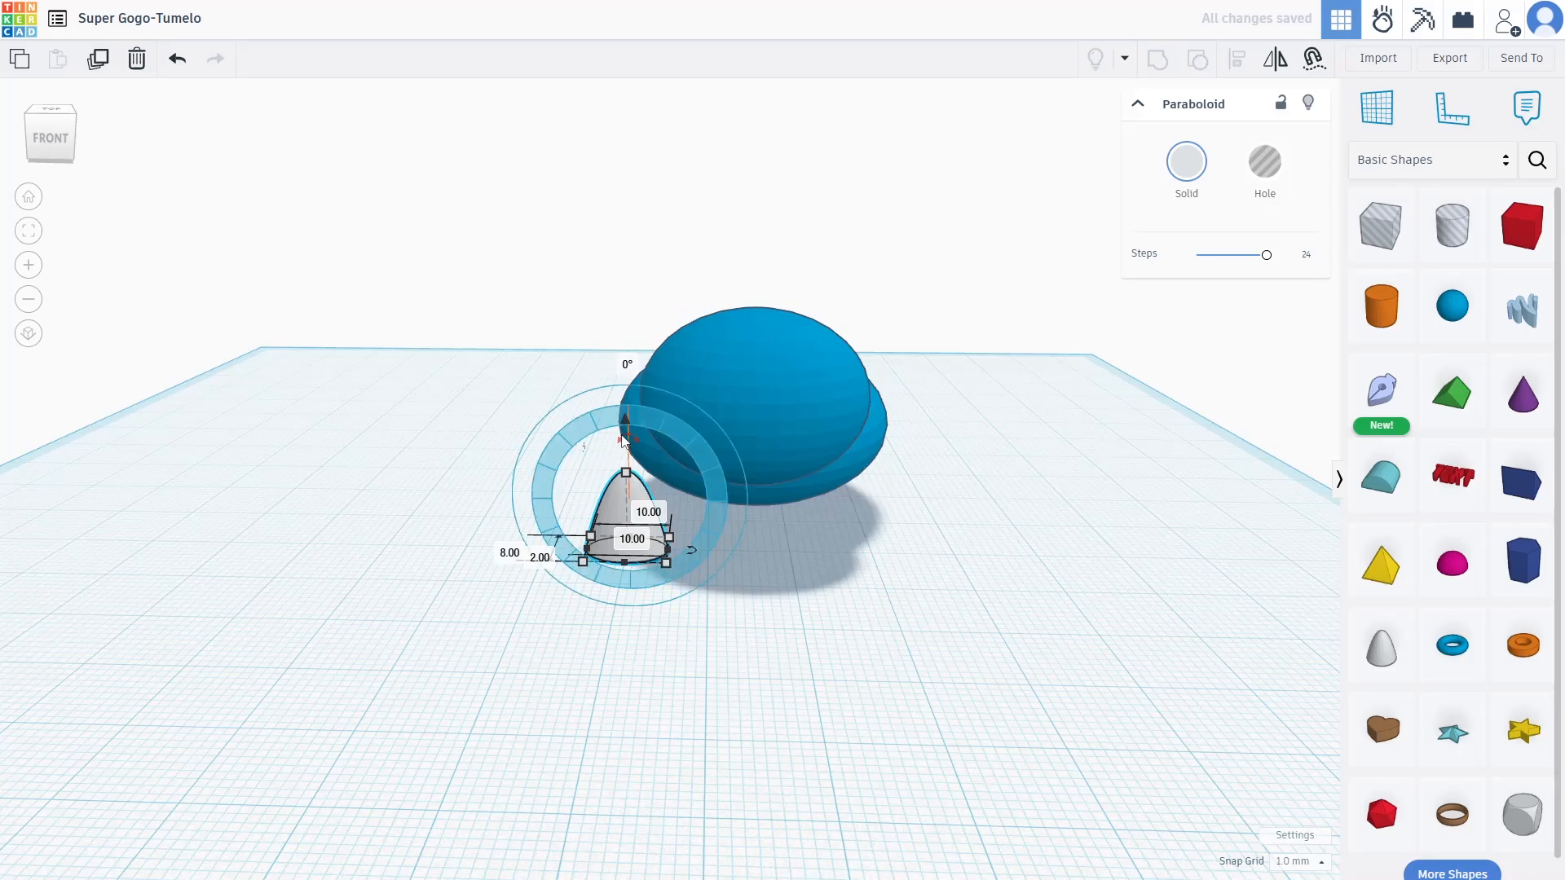
Lift the paraboloid 28 above the workplane and tilt it -45°
{"action": "left_click_drag", "start_coordinate": [624, 419], "coordinate": [622, 171]}
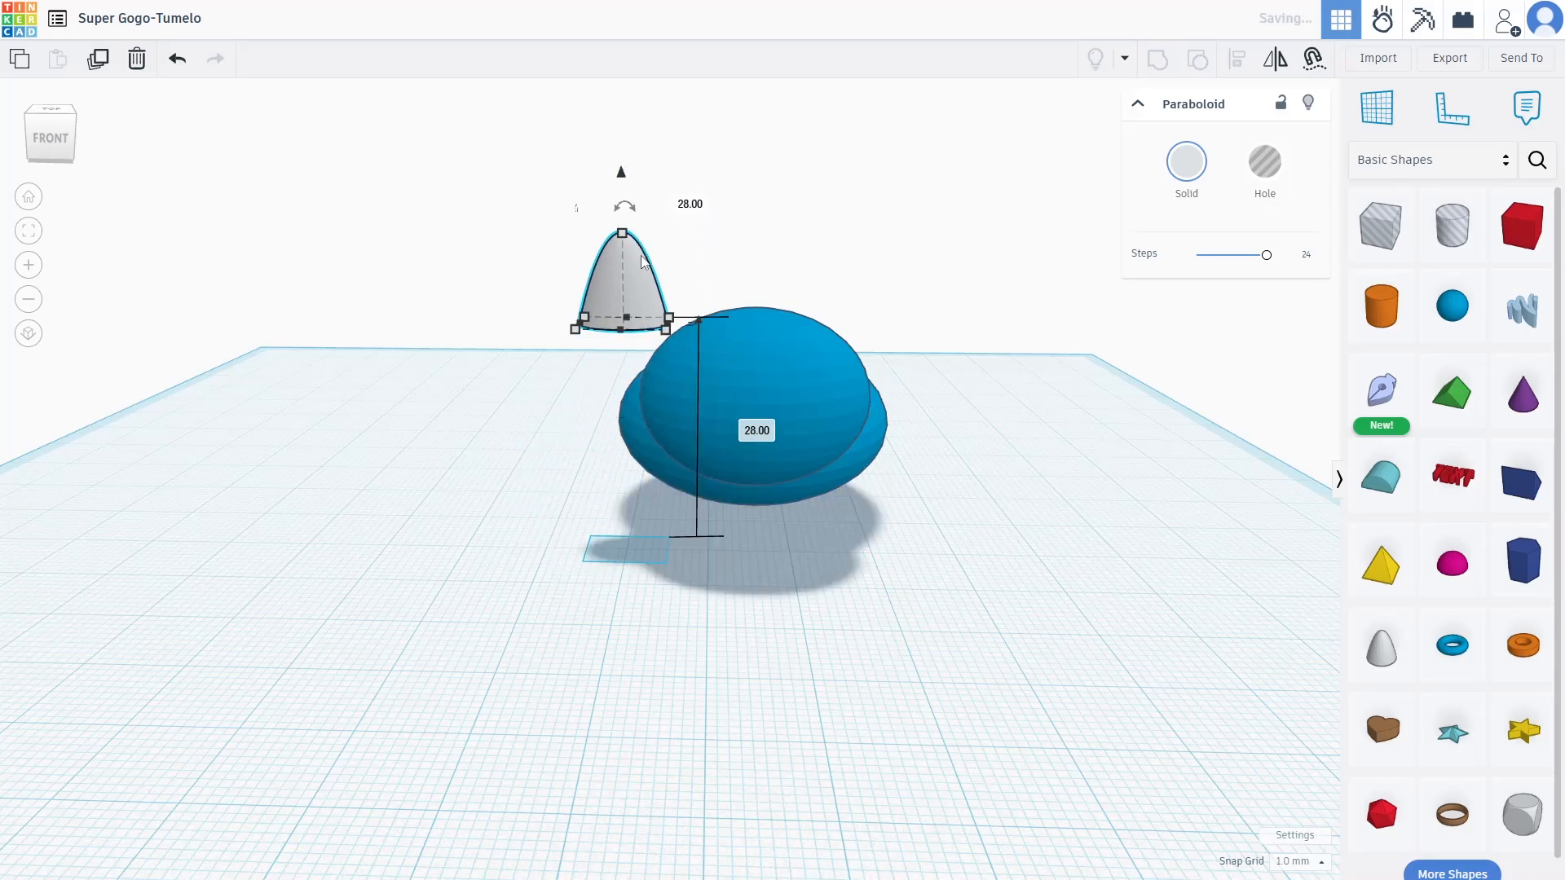
{"action": "left_click_drag", "start_coordinate": [665, 329], "coordinate": [658, 330]}
{"action": "left_click_drag", "start_coordinate": [617, 234], "coordinate": [617, 255]}
{"action": "left_click_drag", "start_coordinate": [617, 192], "coordinate": [582, 249]}
{"action": "left_click_drag", "start_coordinate": [628, 200], "coordinate": [630, 244]}
Seat the ear on top of the head at elevation 23 with height 10
{"action": "left_click_drag", "start_coordinate": [621, 334], "coordinate": [652, 340]}
{"action": "left_click_drag", "start_coordinate": [664, 248], "coordinate": [665, 234]}
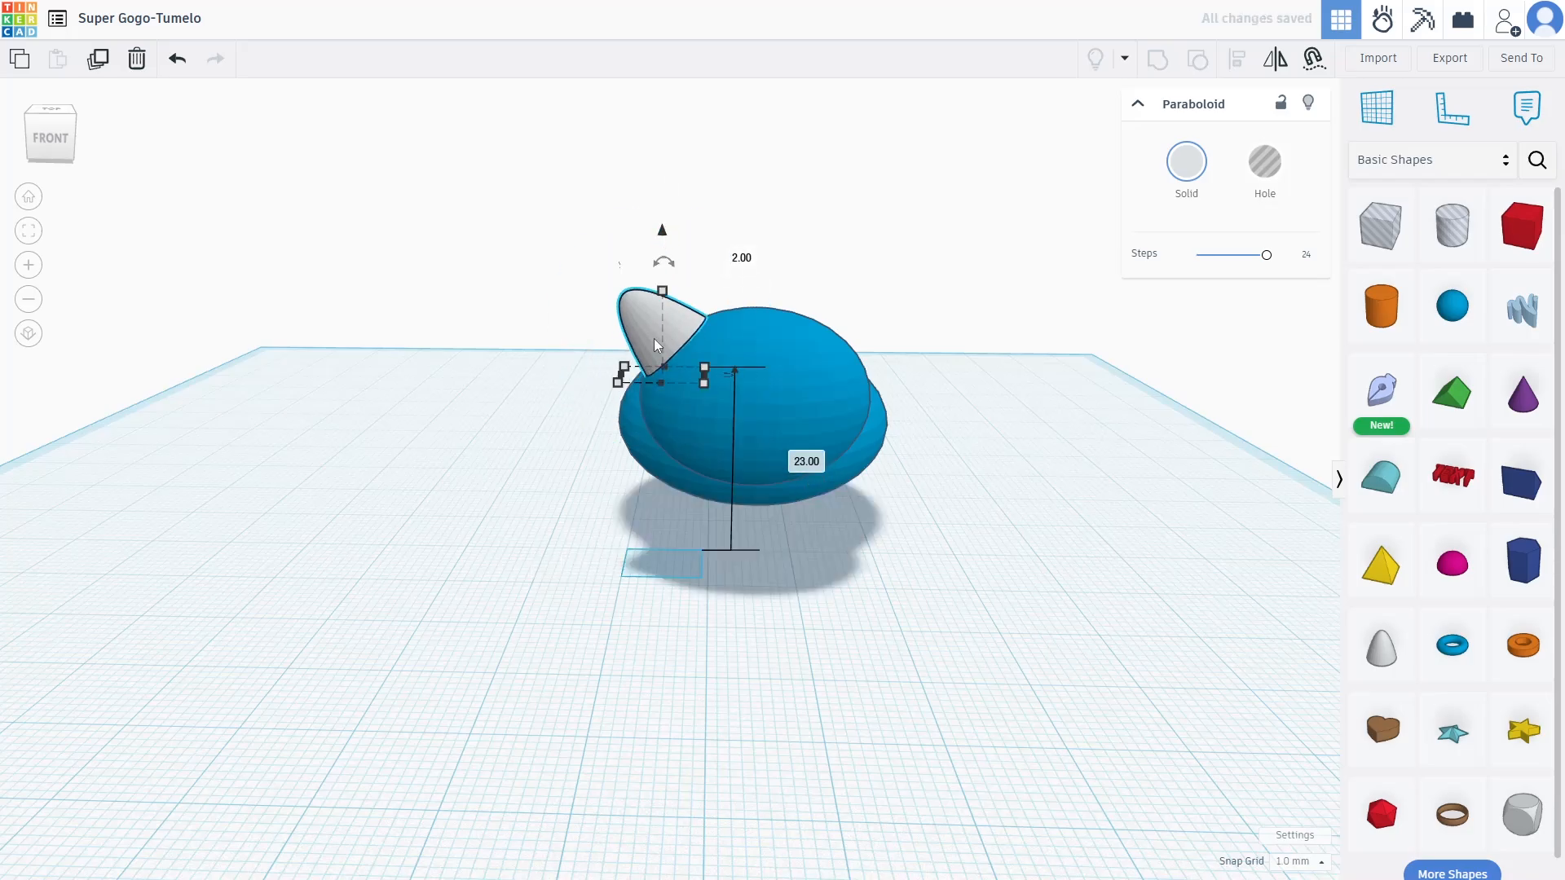
{"action": "left_click_drag", "start_coordinate": [649, 347], "coordinate": [661, 349]}
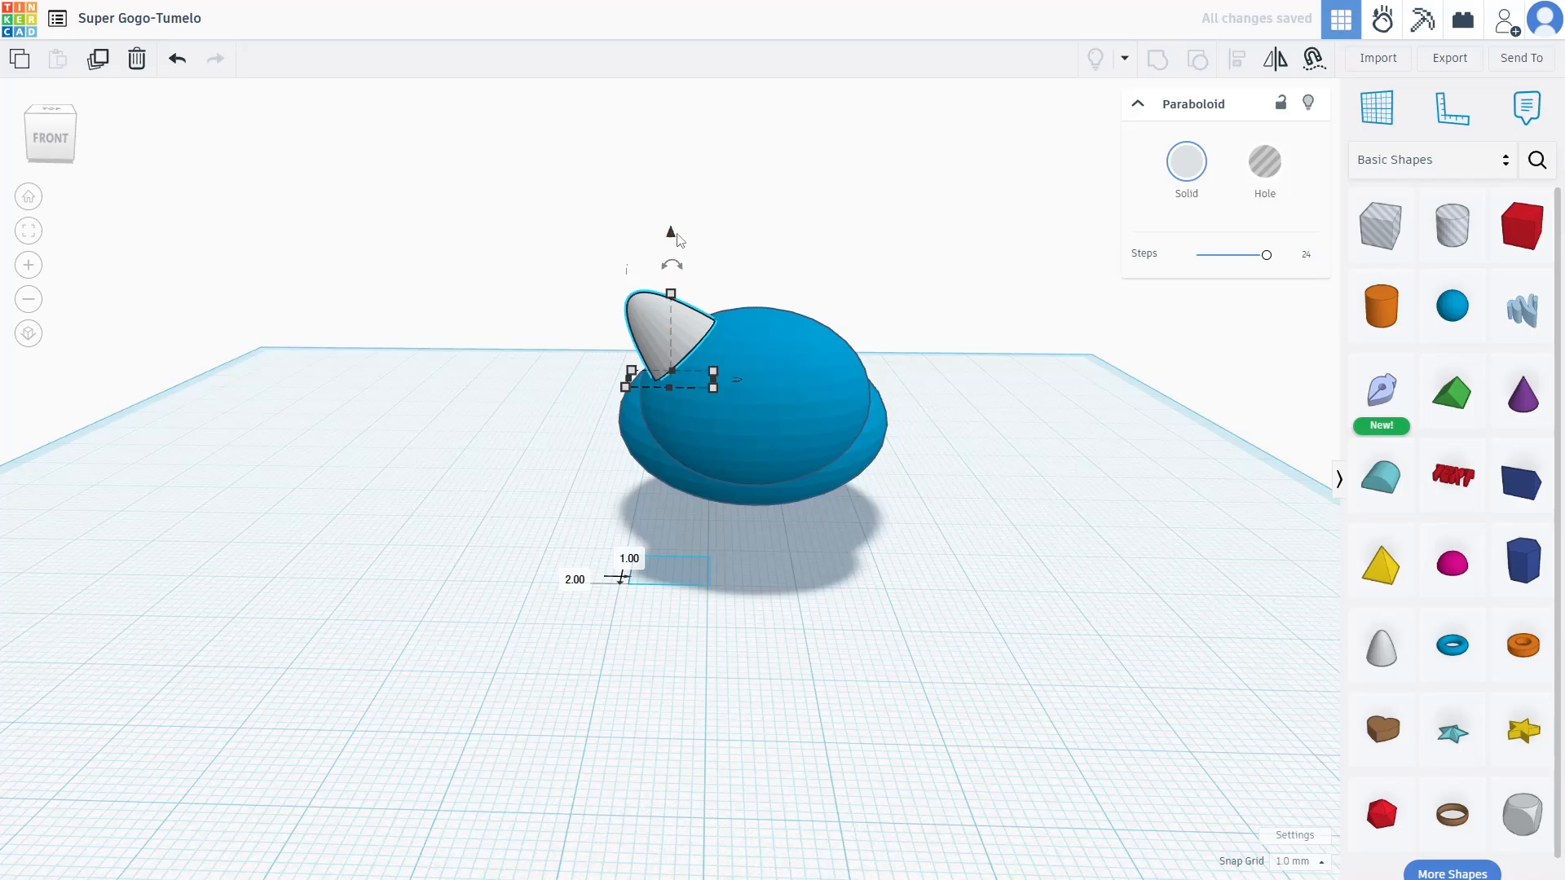
{"action": "left_click_drag", "start_coordinate": [672, 237], "coordinate": [664, 326]}
{"action": "right_click_drag", "start_coordinate": [880, 364], "coordinate": [748, 408]}
{"action": "left_click_drag", "start_coordinate": [711, 374], "coordinate": [702, 359]}
{"action": "right_click_drag", "start_coordinate": [943, 297], "coordinate": [865, 294]}
{"action": "mouse_move", "coordinate": [611, 282]}
{"action": "left_mouse_down"}
{"action": "mouse_move", "coordinate": [612, 259]}
{"action": "mouse_move", "coordinate": [611, 272]}
{"action": "left_mouse_up"}
{"action": "right_click_drag", "start_coordinate": [858, 247], "coordinate": [844, 247]}
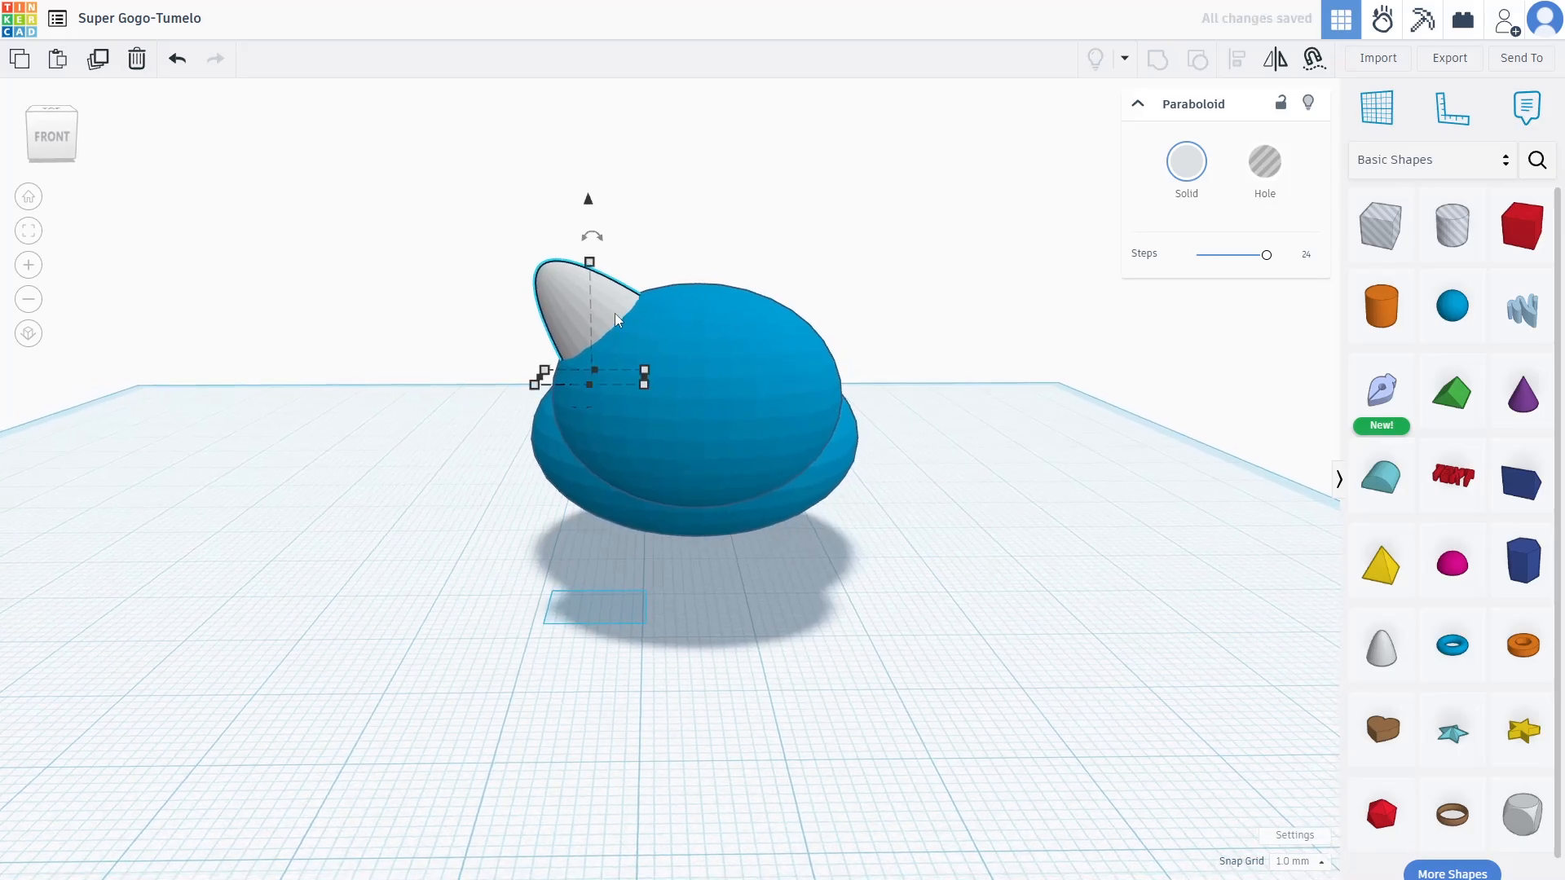
Copy the ear, move the copy across the head and tilt it outward
{"action": "key", "text": "ctrl+v"}
{"action": "left_click_drag", "start_coordinate": [628, 287], "coordinate": [719, 300]}
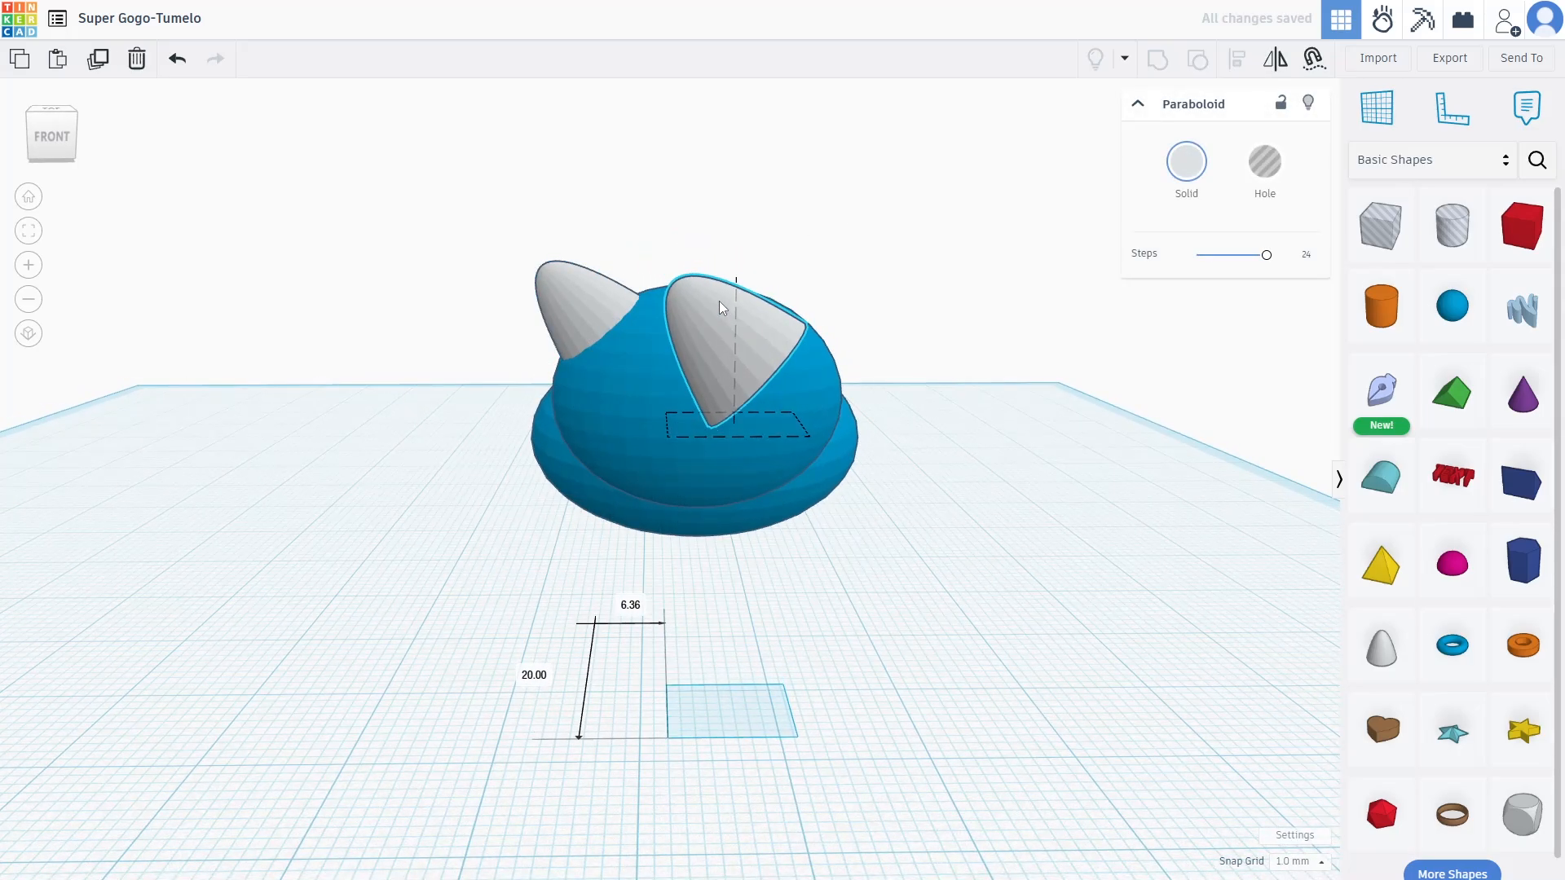
{"action": "left_click_drag", "start_coordinate": [730, 243], "coordinate": [774, 316]}
Place the second ear on the head's right side and colour the head white
{"action": "right_click_drag", "start_coordinate": [774, 316], "coordinate": [909, 404]}
{"action": "left_click", "coordinate": [741, 385]}
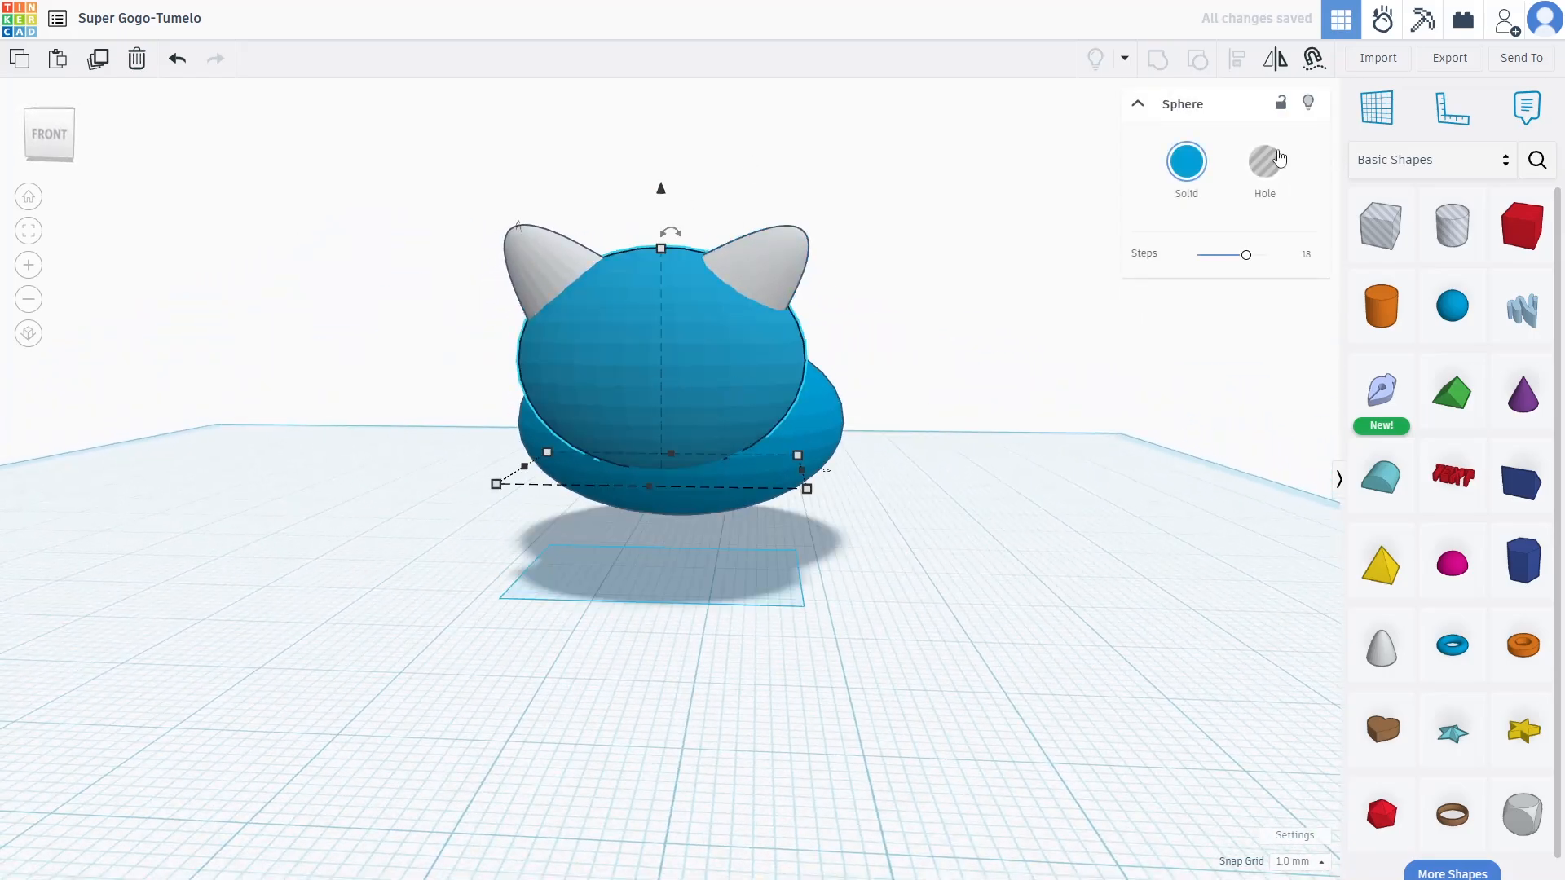
{"action": "left_click", "coordinate": [1188, 165]}
{"action": "left_click", "coordinate": [1335, 300]}
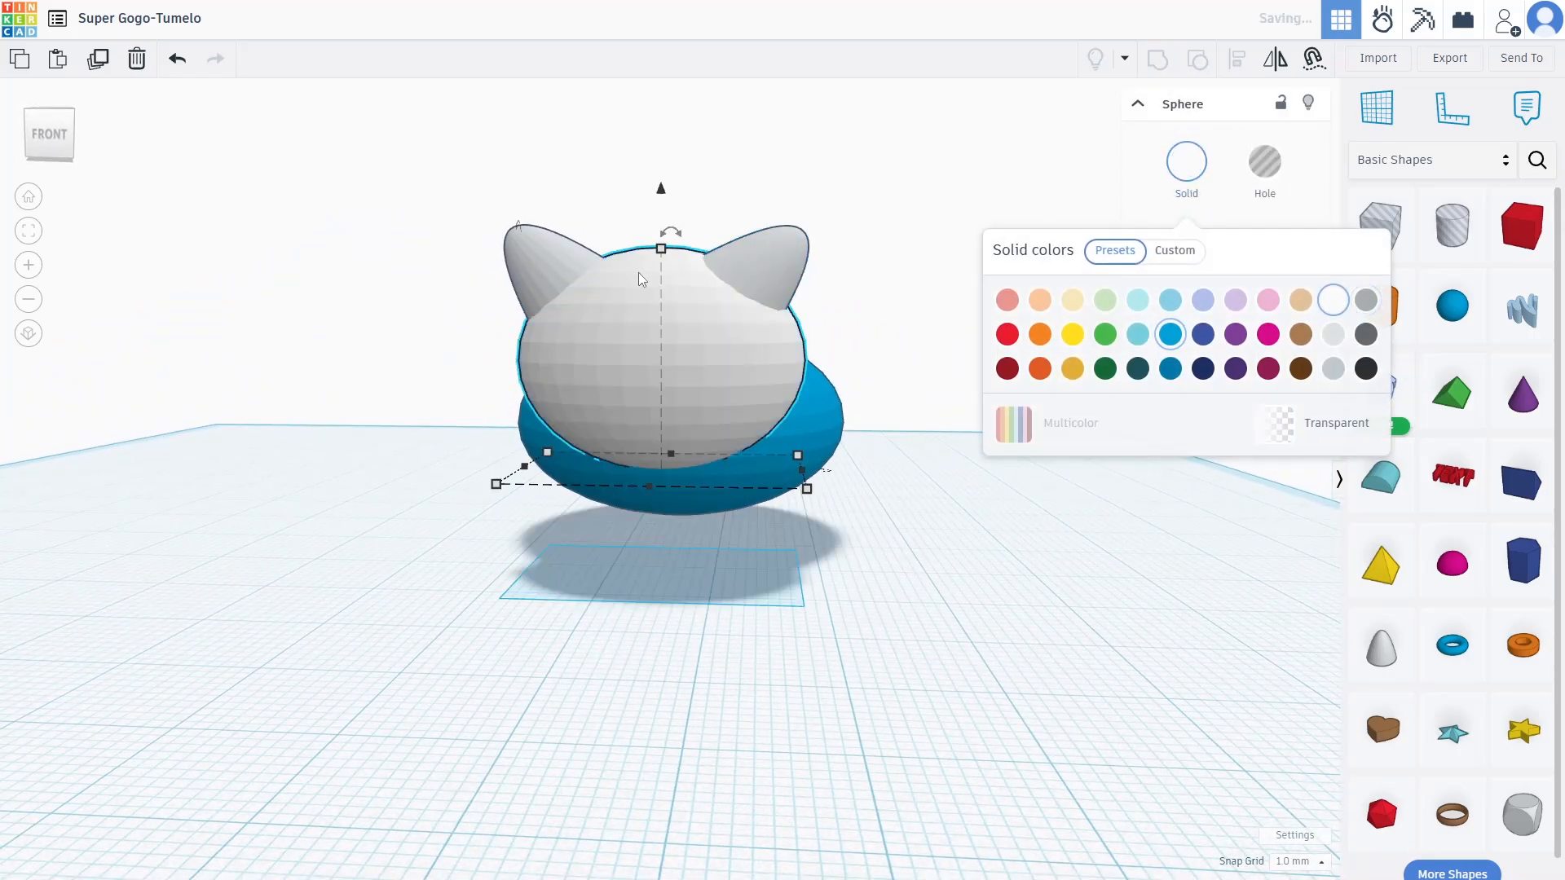
Colour both the right and left ears white
{"action": "left_click", "coordinate": [750, 262]}
{"action": "left_click", "coordinate": [1187, 175]}
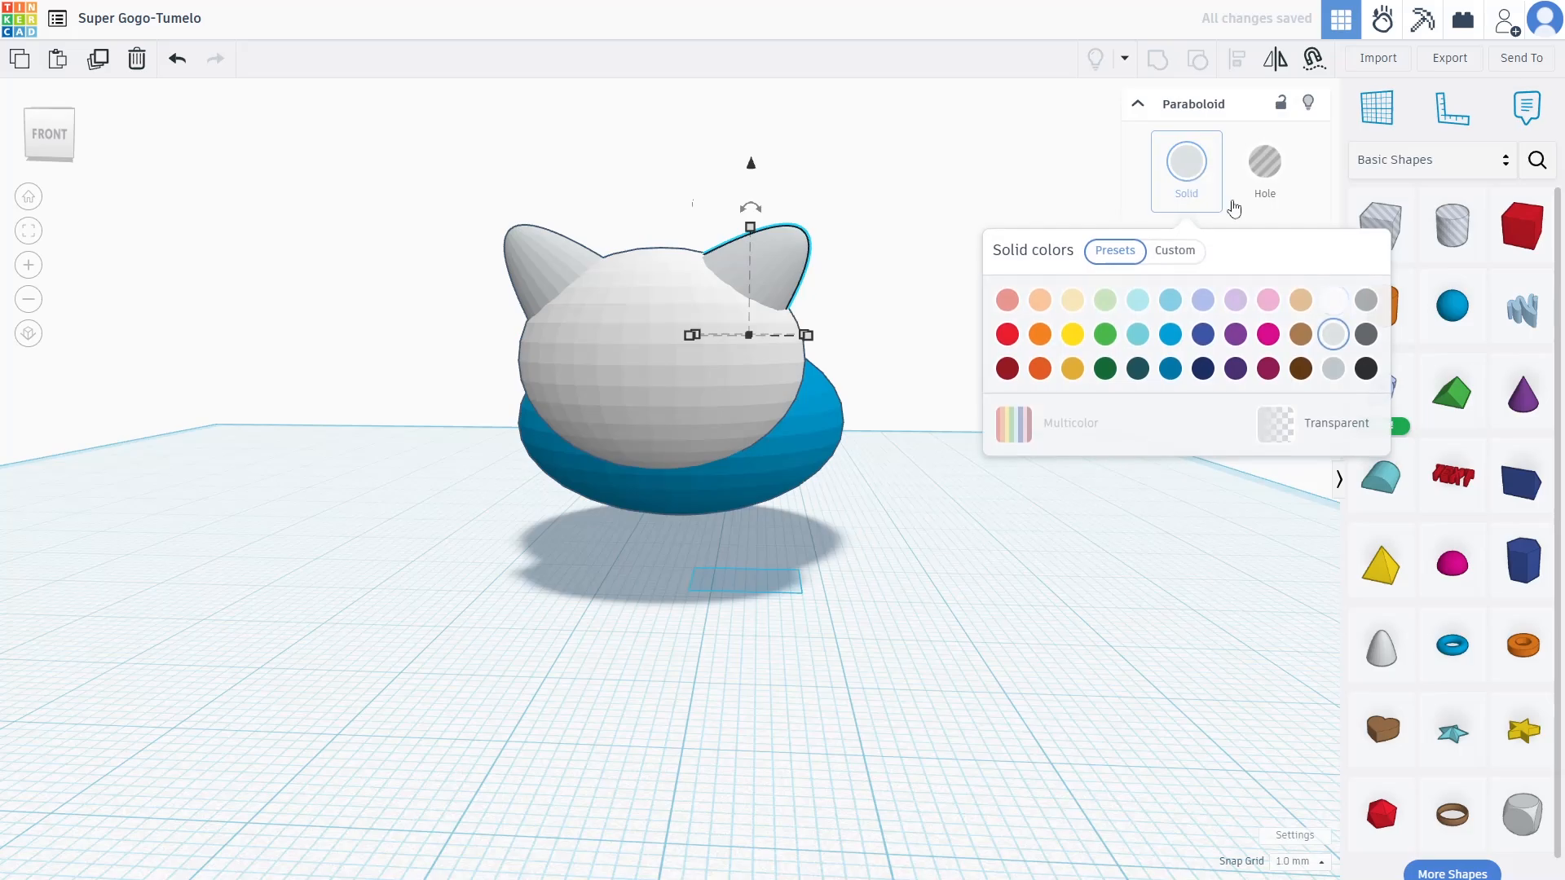
{"action": "left_click", "coordinate": [1337, 306]}
{"action": "left_click", "coordinate": [551, 253]}
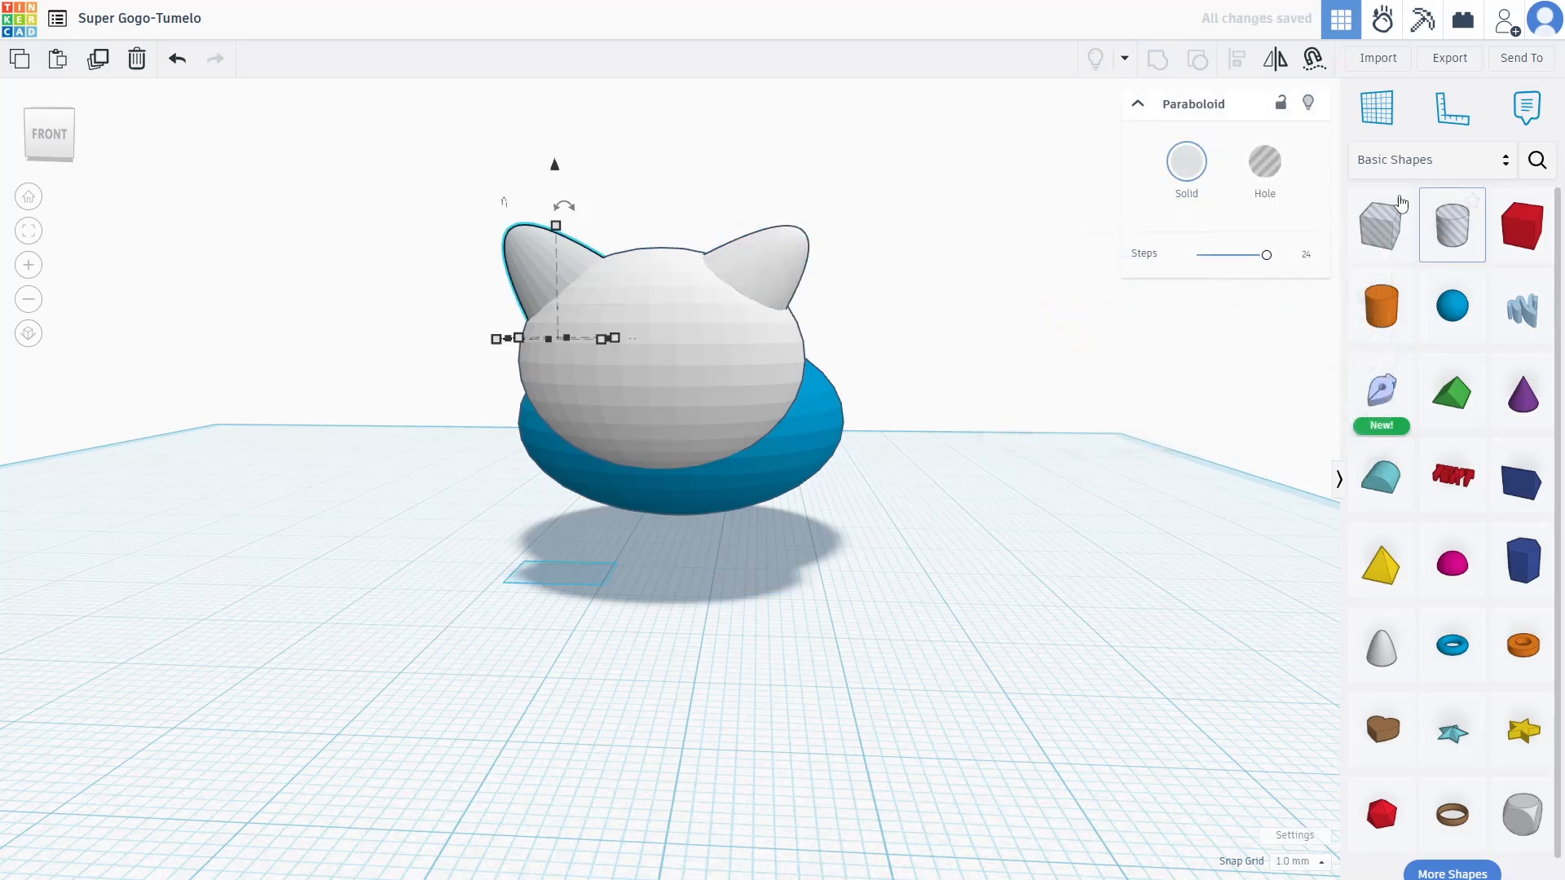
{"action": "left_click", "coordinate": [1195, 170]}
{"action": "left_click", "coordinate": [1335, 303]}
Colour the oval body white
{"action": "right_click_drag", "start_coordinate": [939, 510], "coordinate": [712, 471]}
{"action": "left_click", "coordinate": [712, 471]}
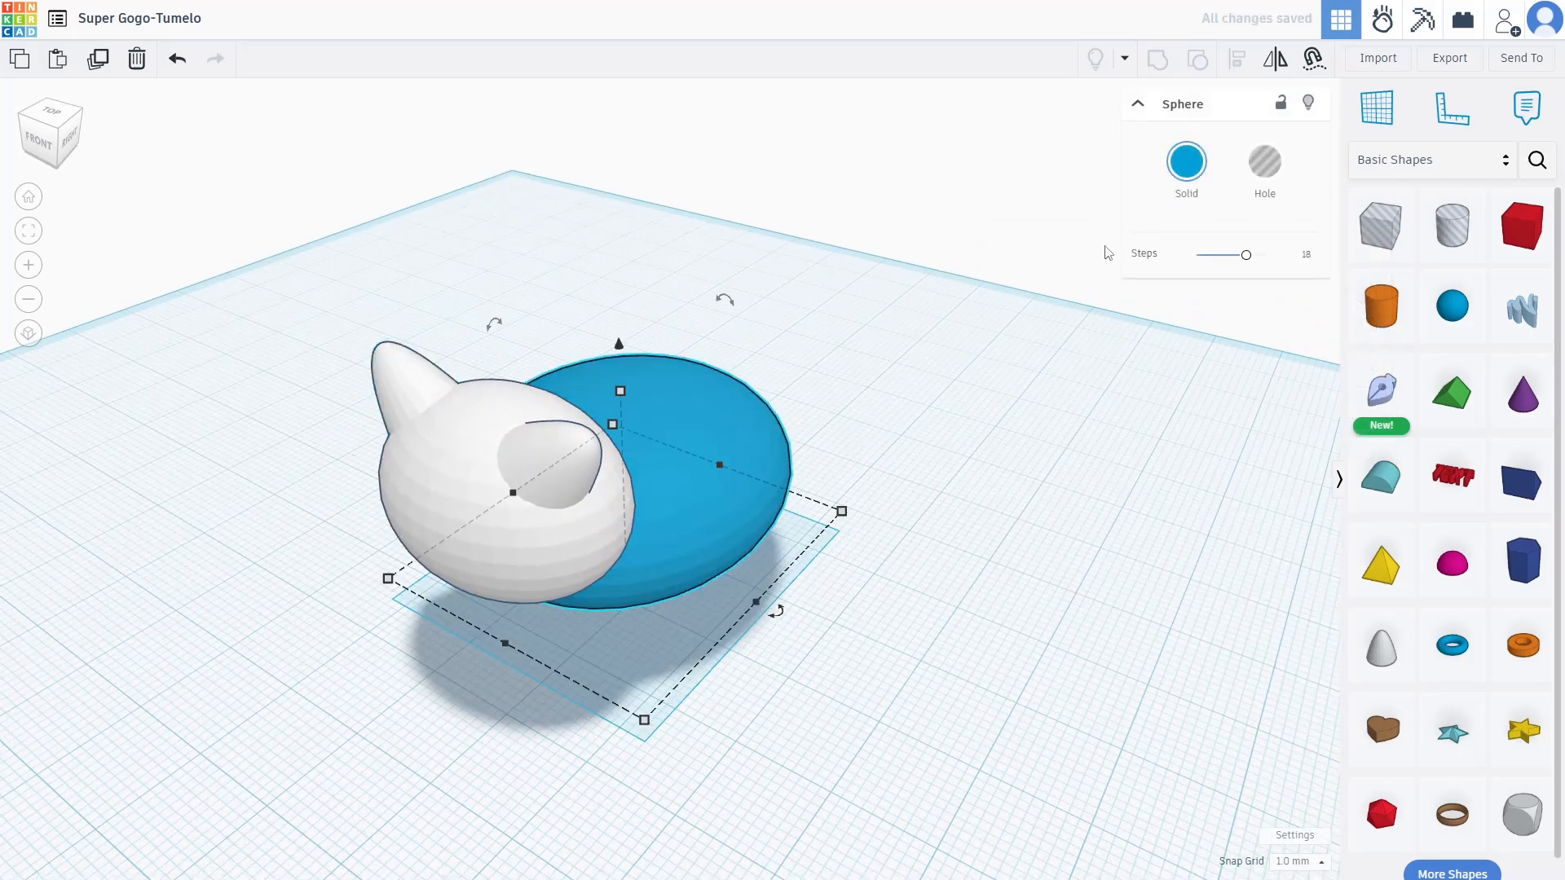
{"action": "left_click", "coordinate": [1185, 173]}
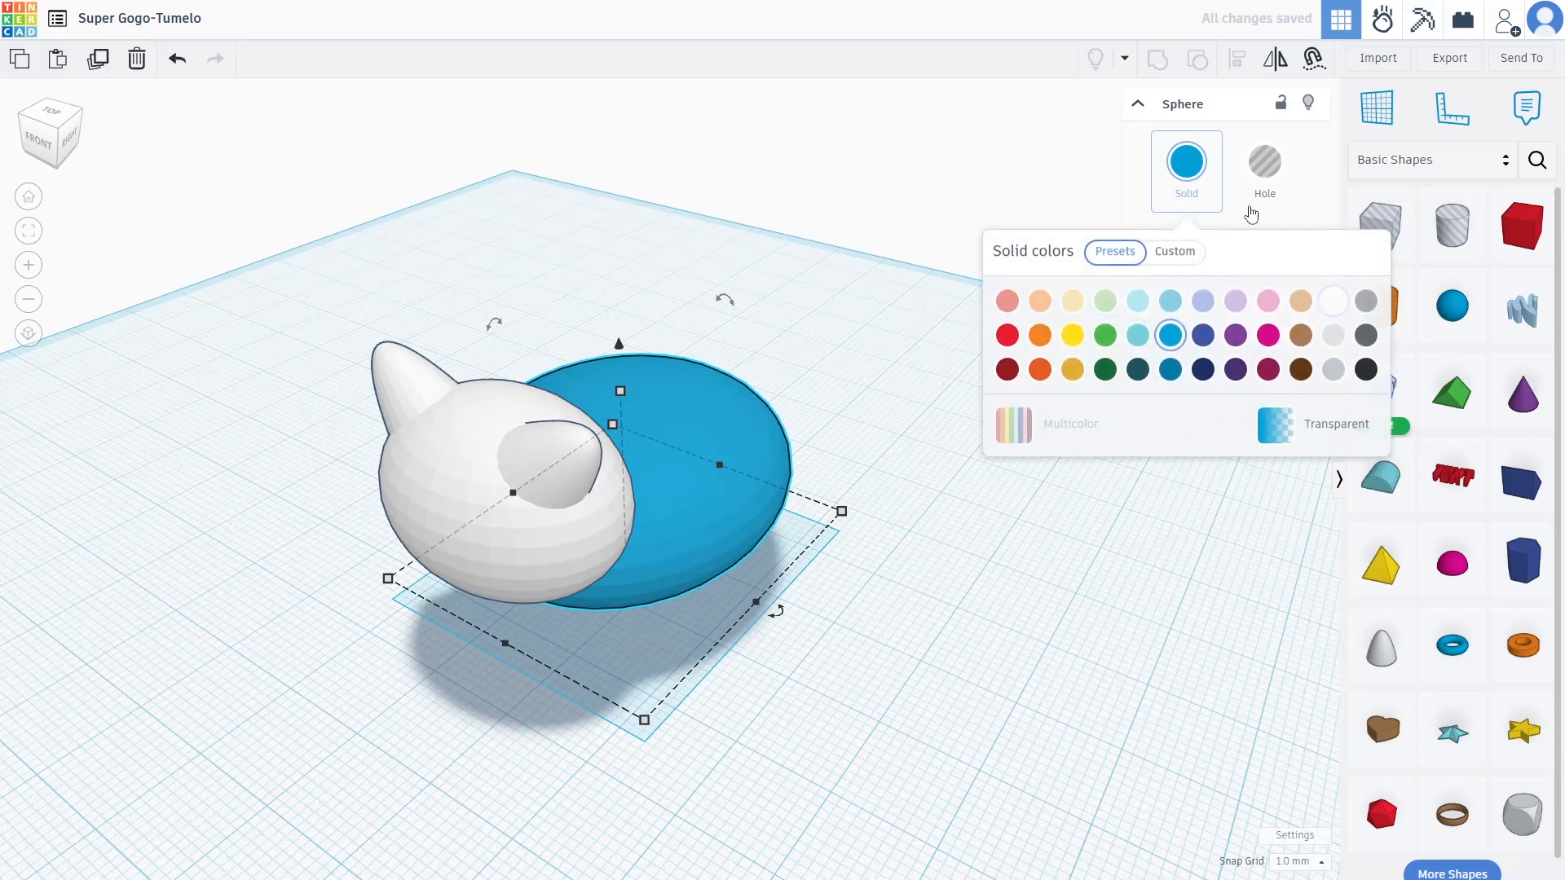
{"action": "left_click", "coordinate": [1335, 303]}
{"action": "right_click_drag", "start_coordinate": [824, 681], "coordinate": [971, 615]}
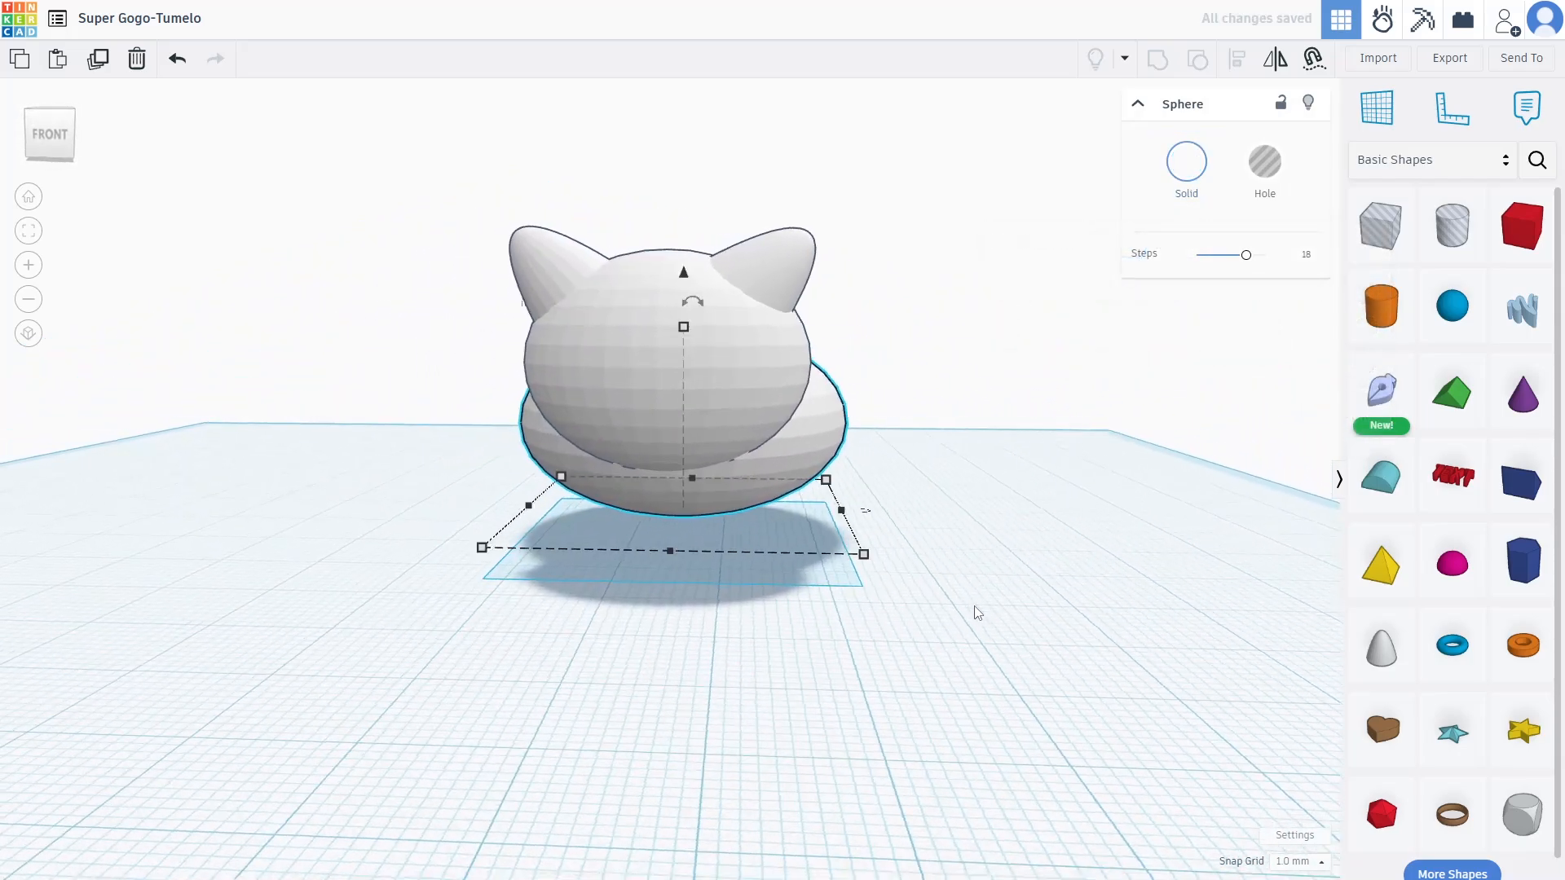
Add a new sphere and flatten it into a small disc 2 high
{"action": "left_click_drag", "start_coordinate": [1471, 317], "coordinate": [457, 510]}
{"action": "left_click_drag", "start_coordinate": [396, 390], "coordinate": [414, 653]}
{"action": "left_click_drag", "start_coordinate": [575, 727], "coordinate": [215, 785]}
{"action": "left_click_drag", "start_coordinate": [185, 705], "coordinate": [594, 650]}
Lift the disc 22 onto the face and tilt it 22.5°
{"action": "left_click", "coordinate": [195, 784]}
{"action": "left_click_drag", "start_coordinate": [584, 564], "coordinate": [588, 267]}
{"action": "right_click_drag", "start_coordinate": [692, 349], "coordinate": [683, 727]}
{"action": "left_click_drag", "start_coordinate": [630, 771], "coordinate": [619, 650]}
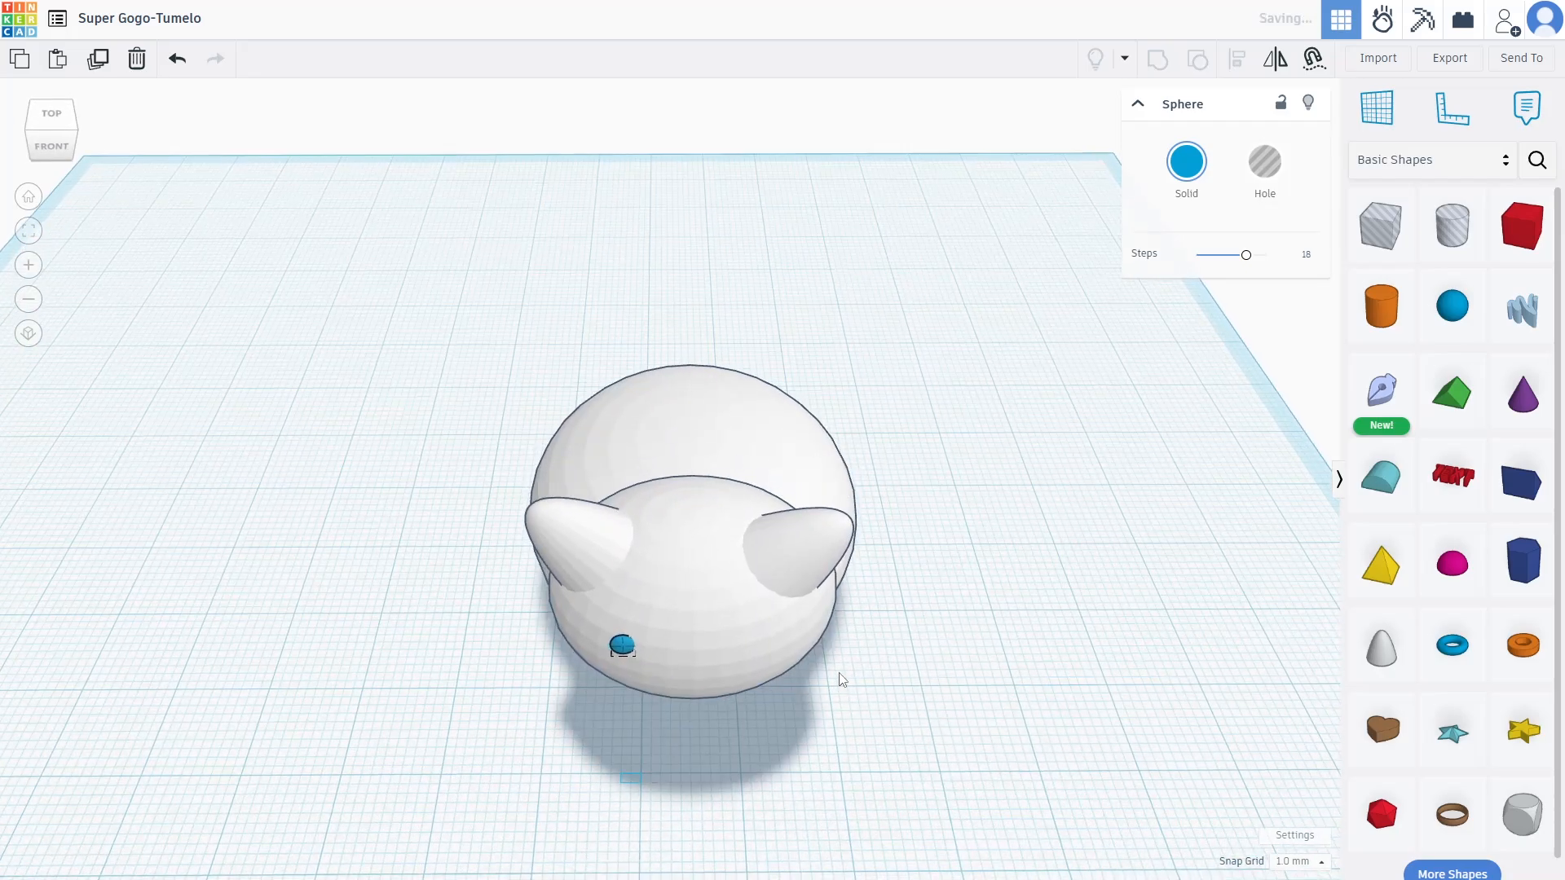
{"action": "right_click_drag", "start_coordinate": [834, 688], "coordinate": [841, 590]}
{"action": "right_click_drag", "start_coordinate": [637, 336], "coordinate": [764, 604]}
{"action": "left_click_drag", "start_coordinate": [773, 624], "coordinate": [763, 626]}
{"action": "right_click_drag", "start_coordinate": [922, 693], "coordinate": [854, 639]}
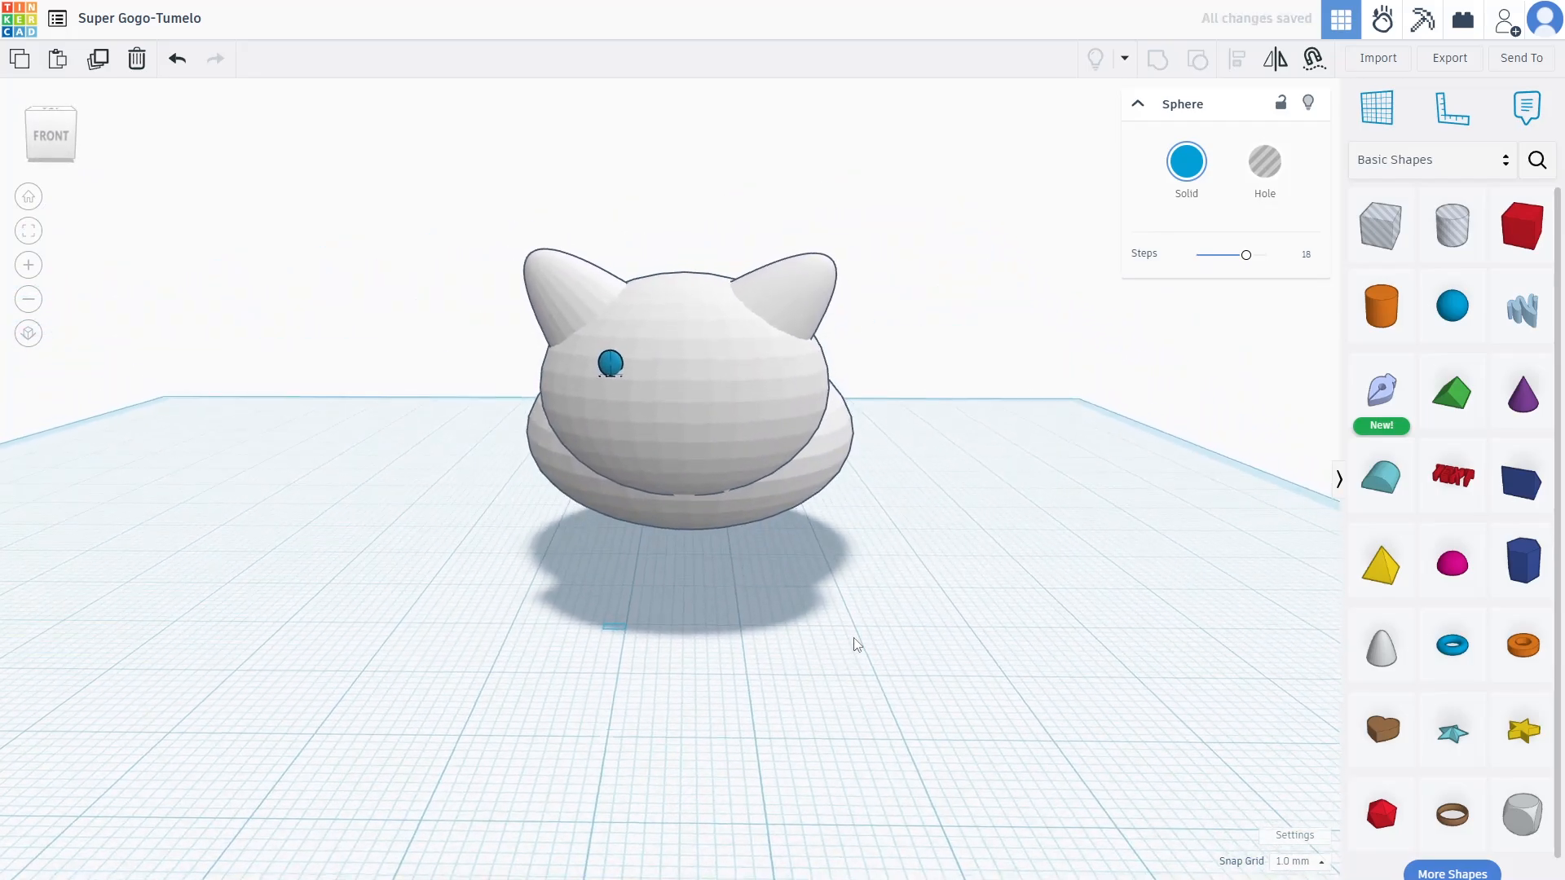
Colour the eye black and duplicate it
{"action": "left_click", "coordinate": [1184, 173]}
{"action": "left_click", "coordinate": [1366, 373]}
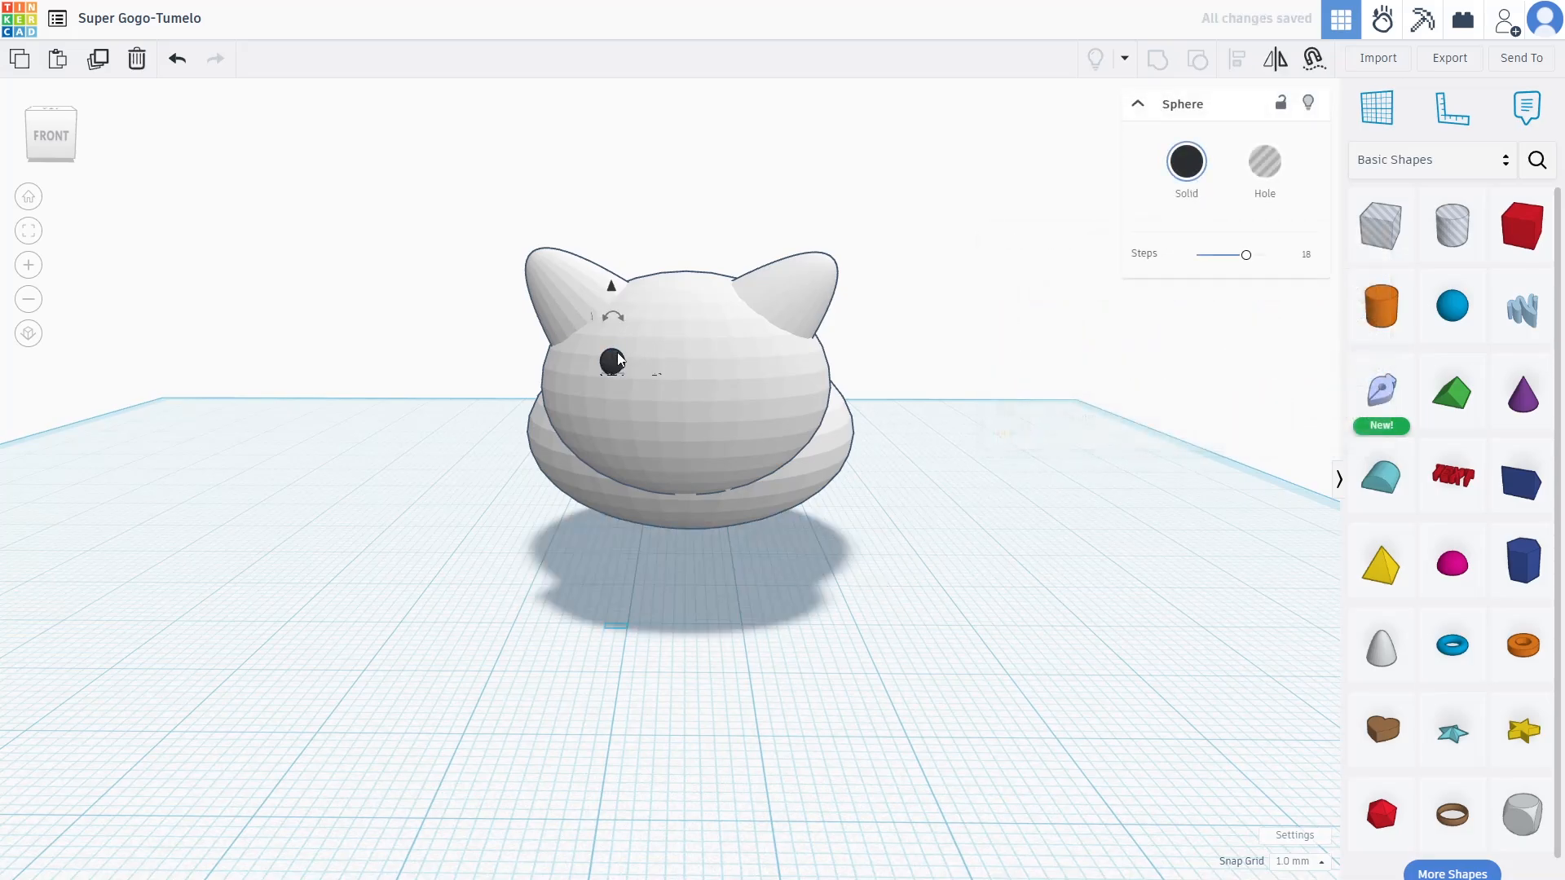
{"action": "key", "text": "ctrl+d"}
Move the copied eye to the right side of the head and adjust its tilt
{"action": "left_click_drag", "start_coordinate": [619, 358], "coordinate": [762, 364]}
{"action": "left_click", "coordinate": [768, 373]}
{"action": "left_click", "coordinate": [761, 364]}
{"action": "right_click_drag", "start_coordinate": [767, 380], "coordinate": [727, 470]}
{"action": "scroll", "coordinate": [738, 494], "scroll_direction": "up", "scroll_amount": 4}
{"action": "mouse_move", "coordinate": [742, 440]}
{"action": "left_mouse_down"}
{"action": "mouse_move", "coordinate": [770, 450]}
{"action": "mouse_move", "coordinate": [739, 457]}
{"action": "mouse_move", "coordinate": [740, 425]}
{"action": "left_mouse_up"}
{"action": "key", "text": "ctrl+z"}
{"action": "right_click_drag", "start_coordinate": [972, 529], "coordinate": [982, 425]}
{"action": "left_click_drag", "start_coordinate": [699, 362], "coordinate": [678, 358]}
Reposition both eyes on the face, setting how far each sits into the head
{"action": "right_click_drag", "start_coordinate": [678, 358], "coordinate": [720, 563]}
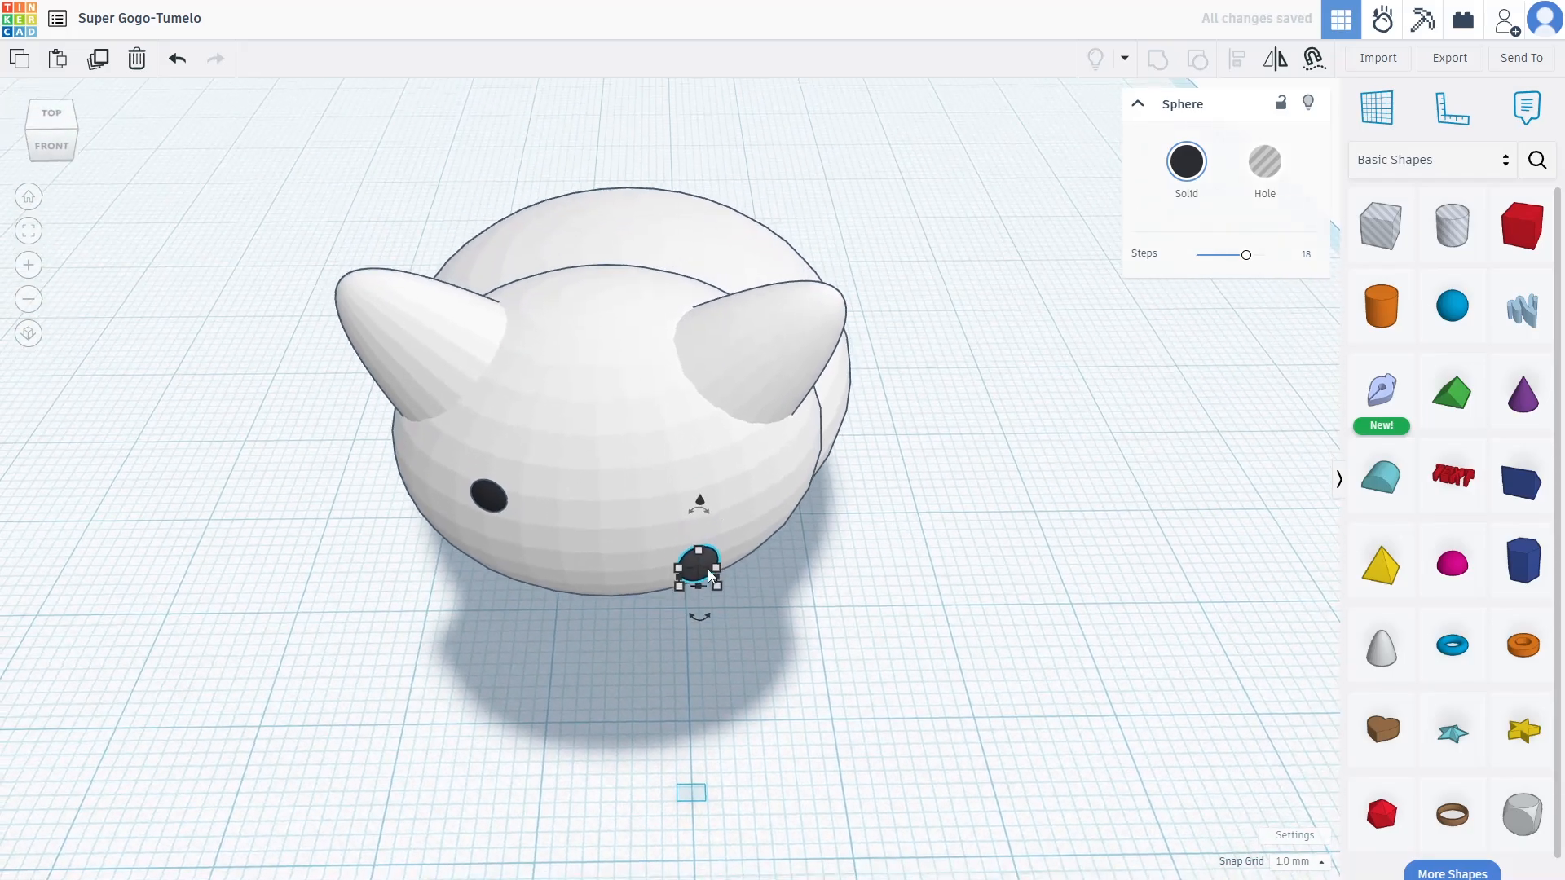
{"action": "left_click_drag", "start_coordinate": [697, 568], "coordinate": [670, 498]}
{"action": "right_click_drag", "start_coordinate": [937, 400], "coordinate": [867, 300]}
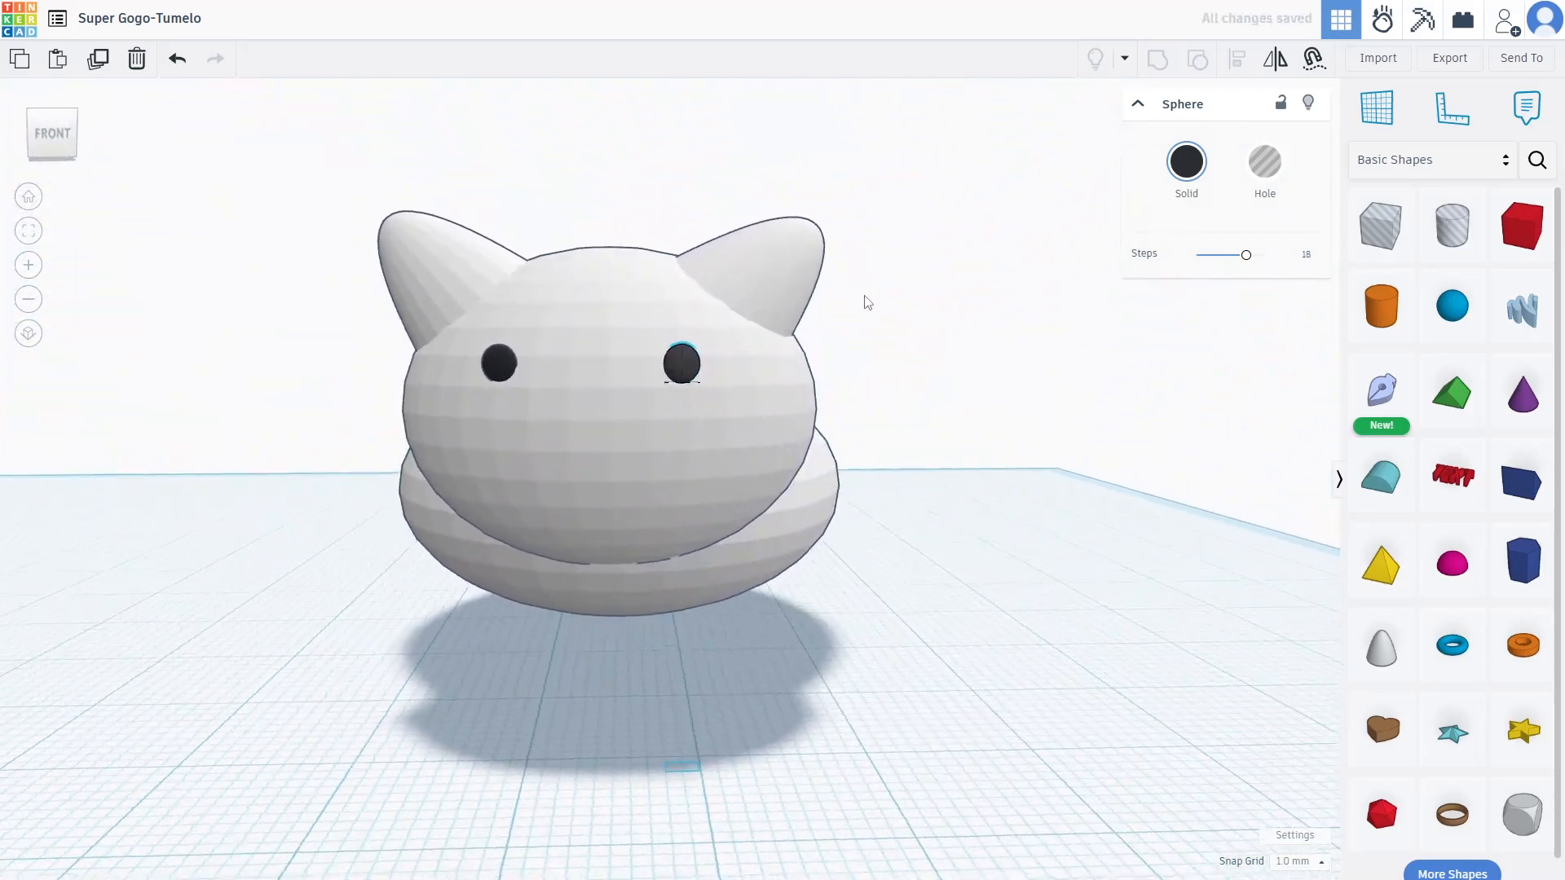
{"action": "right_click_drag", "start_coordinate": [574, 379], "coordinate": [582, 380]}
{"action": "left_click_drag", "start_coordinate": [520, 367], "coordinate": [556, 365]}
{"action": "left_click_drag", "start_coordinate": [697, 364], "coordinate": [668, 369]}
{"action": "right_click_drag", "start_coordinate": [668, 368], "coordinate": [696, 628]}
{"action": "key", "text": "ctrl+z"}
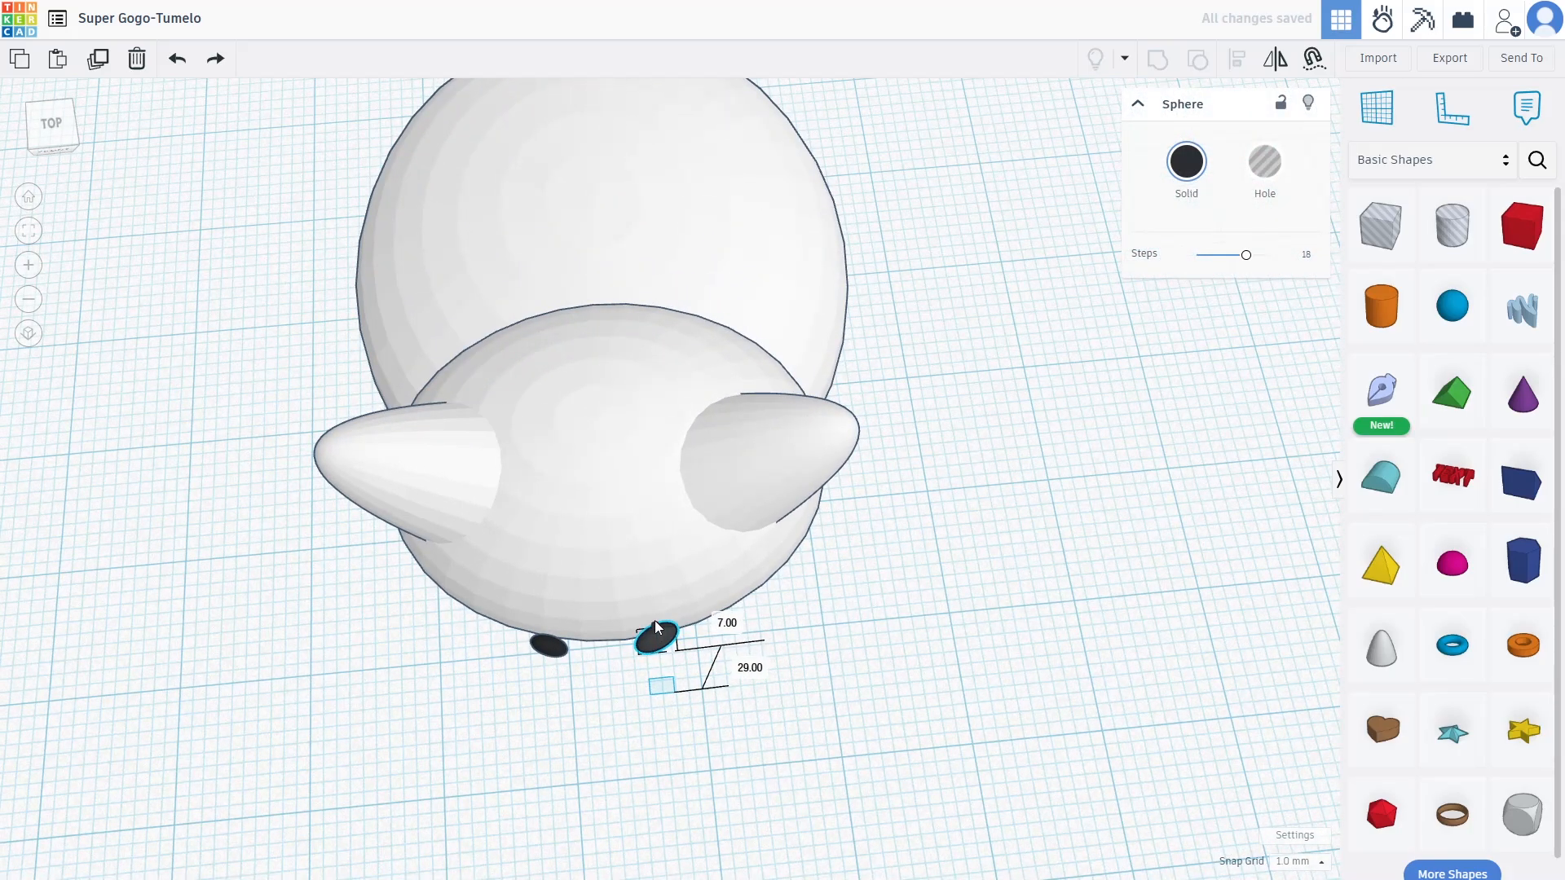
{"action": "key", "text": "ctrl+y"}
Move the right and left eyes up onto the face side by side
{"action": "right_click_drag", "start_coordinate": [653, 620], "coordinate": [645, 539]}
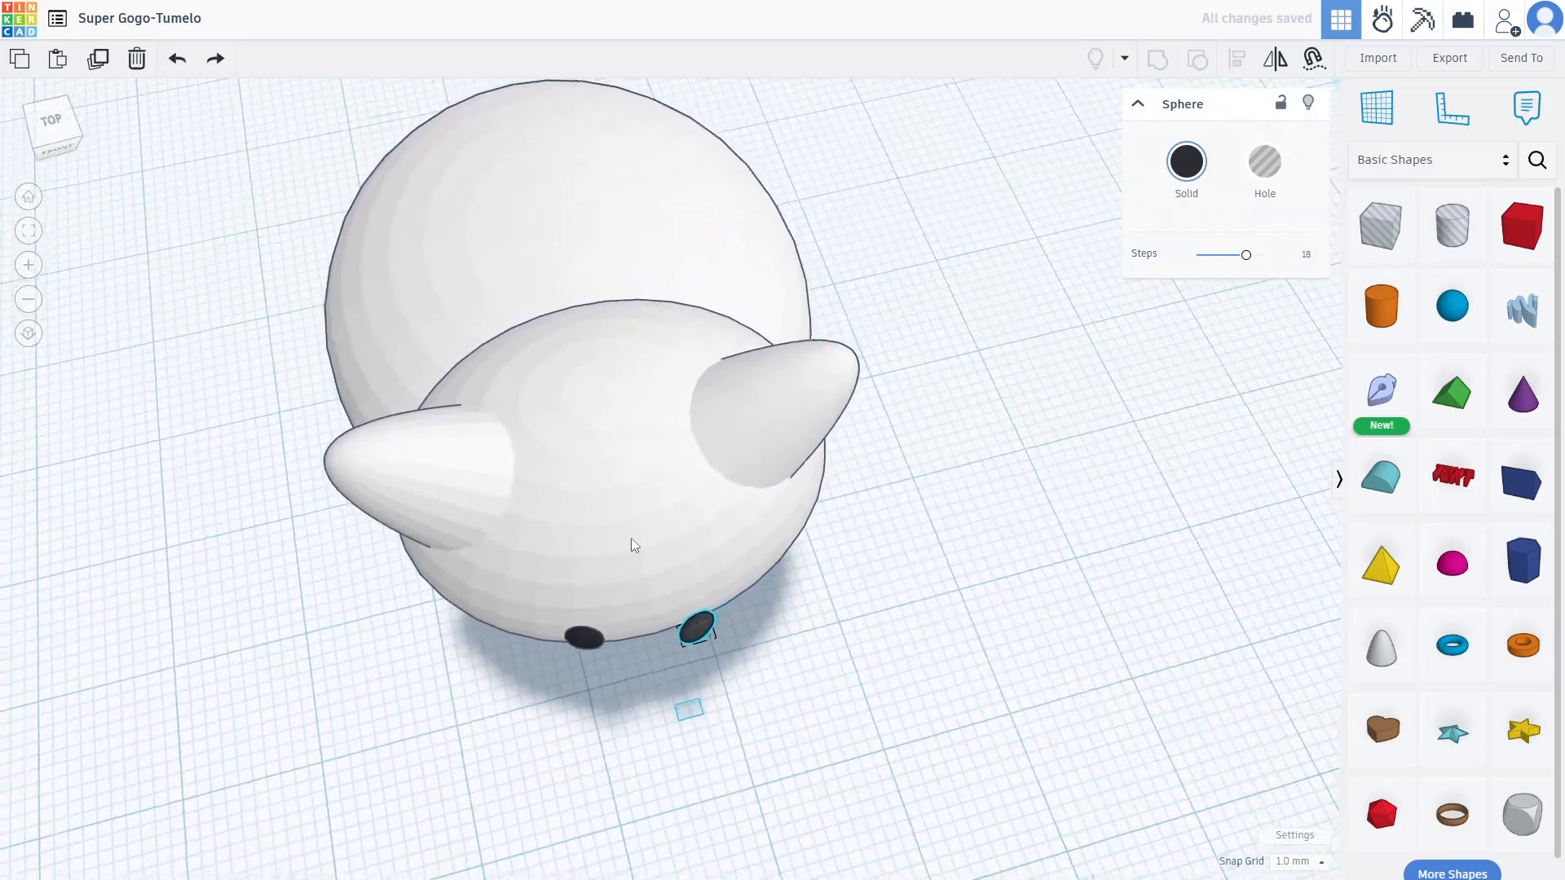
{"action": "scroll", "coordinate": [652, 587], "scroll_direction": "up", "scroll_amount": 6}
{"action": "left_click_drag", "start_coordinate": [679, 599], "coordinate": [657, 506]}
{"action": "left_click_drag", "start_coordinate": [387, 644], "coordinate": [372, 553]}
{"action": "right_click_drag", "start_coordinate": [371, 552], "coordinate": [195, 502]}
{"action": "mouse_move", "coordinate": [196, 502]}
{"action": "left_mouse_down"}
{"action": "mouse_move", "coordinate": [196, 467]}
{"action": "mouse_move", "coordinate": [222, 502]}
{"action": "mouse_move", "coordinate": [227, 481]}
{"action": "mouse_move", "coordinate": [224, 521]}
{"action": "mouse_move", "coordinate": [221, 482]}
{"action": "mouse_move", "coordinate": [194, 489]}
{"action": "left_mouse_up"}
Settle the left eye, then add a Roof flattened to 0.01 depth and rotated point-down
{"action": "key", "text": "ctrl+z"}
{"action": "right_click_drag", "start_coordinate": [194, 489], "coordinate": [842, 293]}
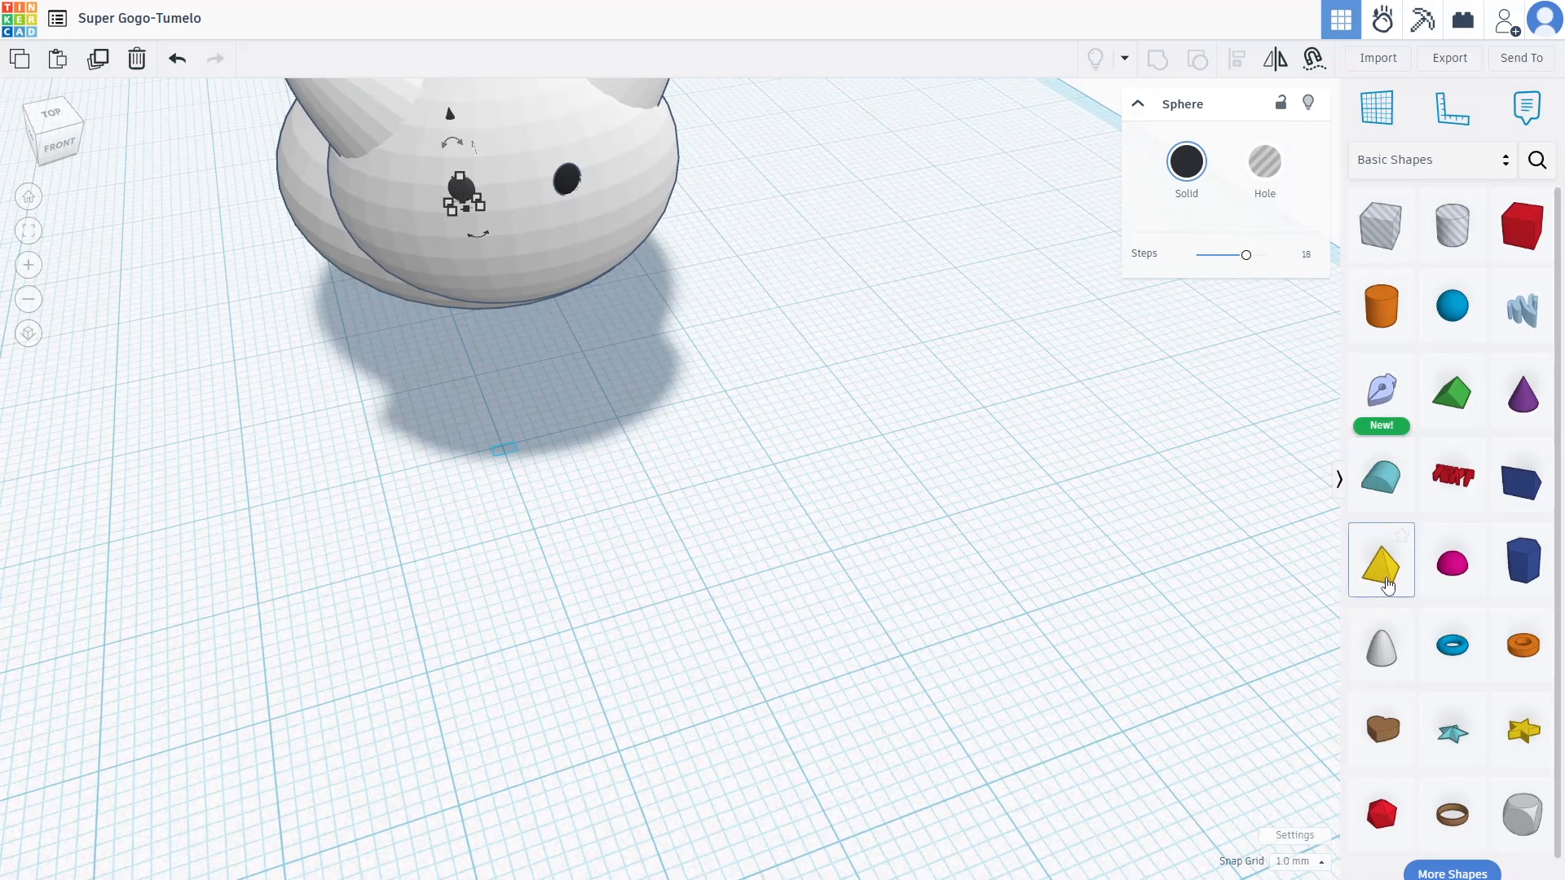
{"action": "left_click_drag", "start_coordinate": [1470, 396], "coordinate": [639, 424]}
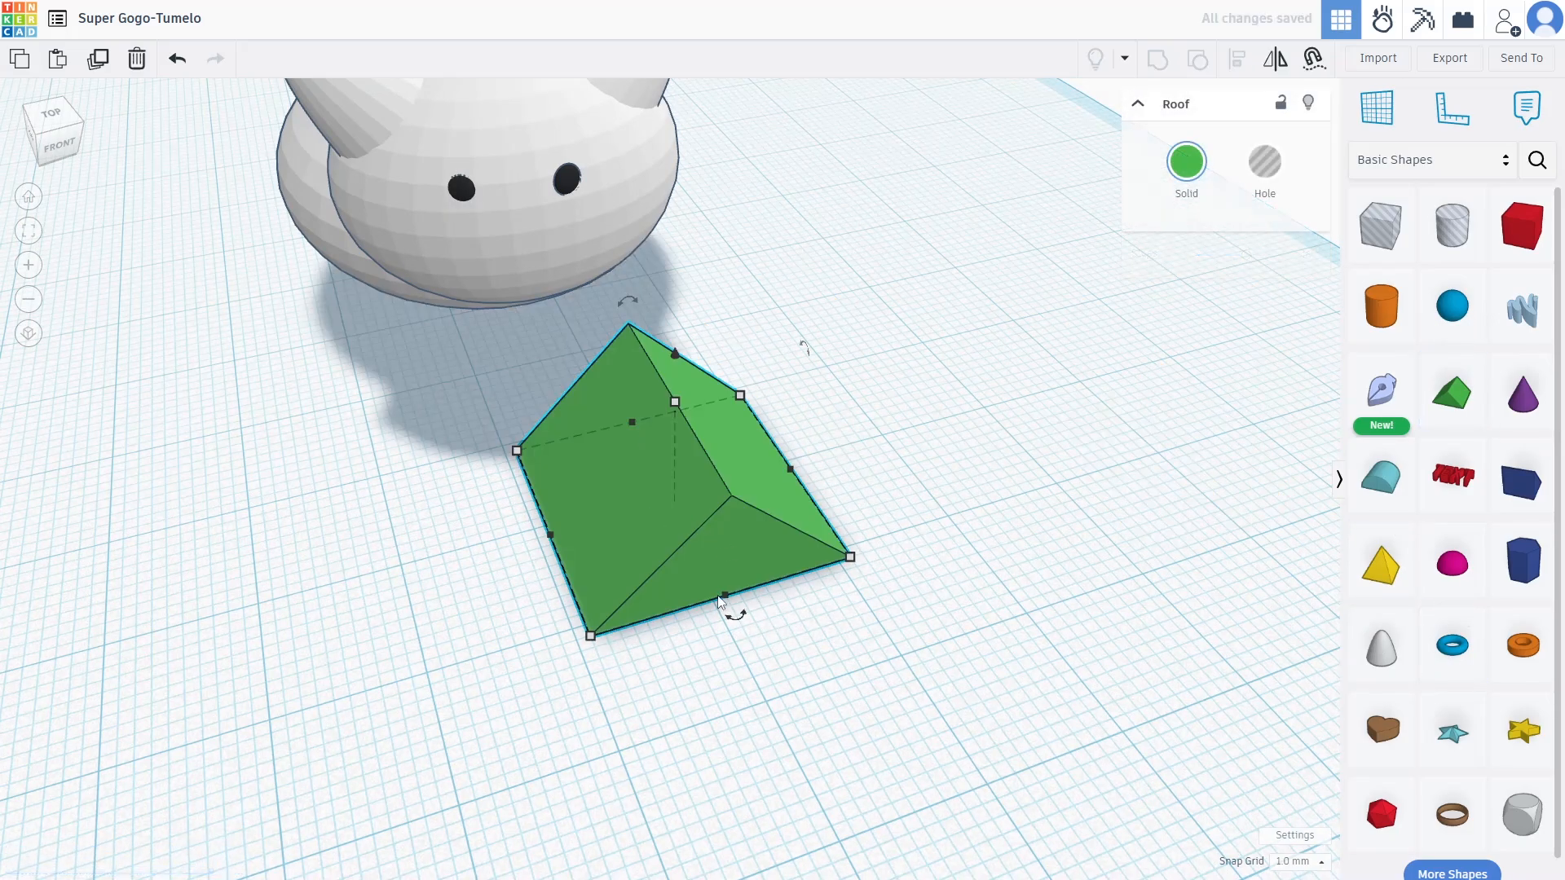
{"action": "left_click_drag", "start_coordinate": [732, 600], "coordinate": [644, 426]}
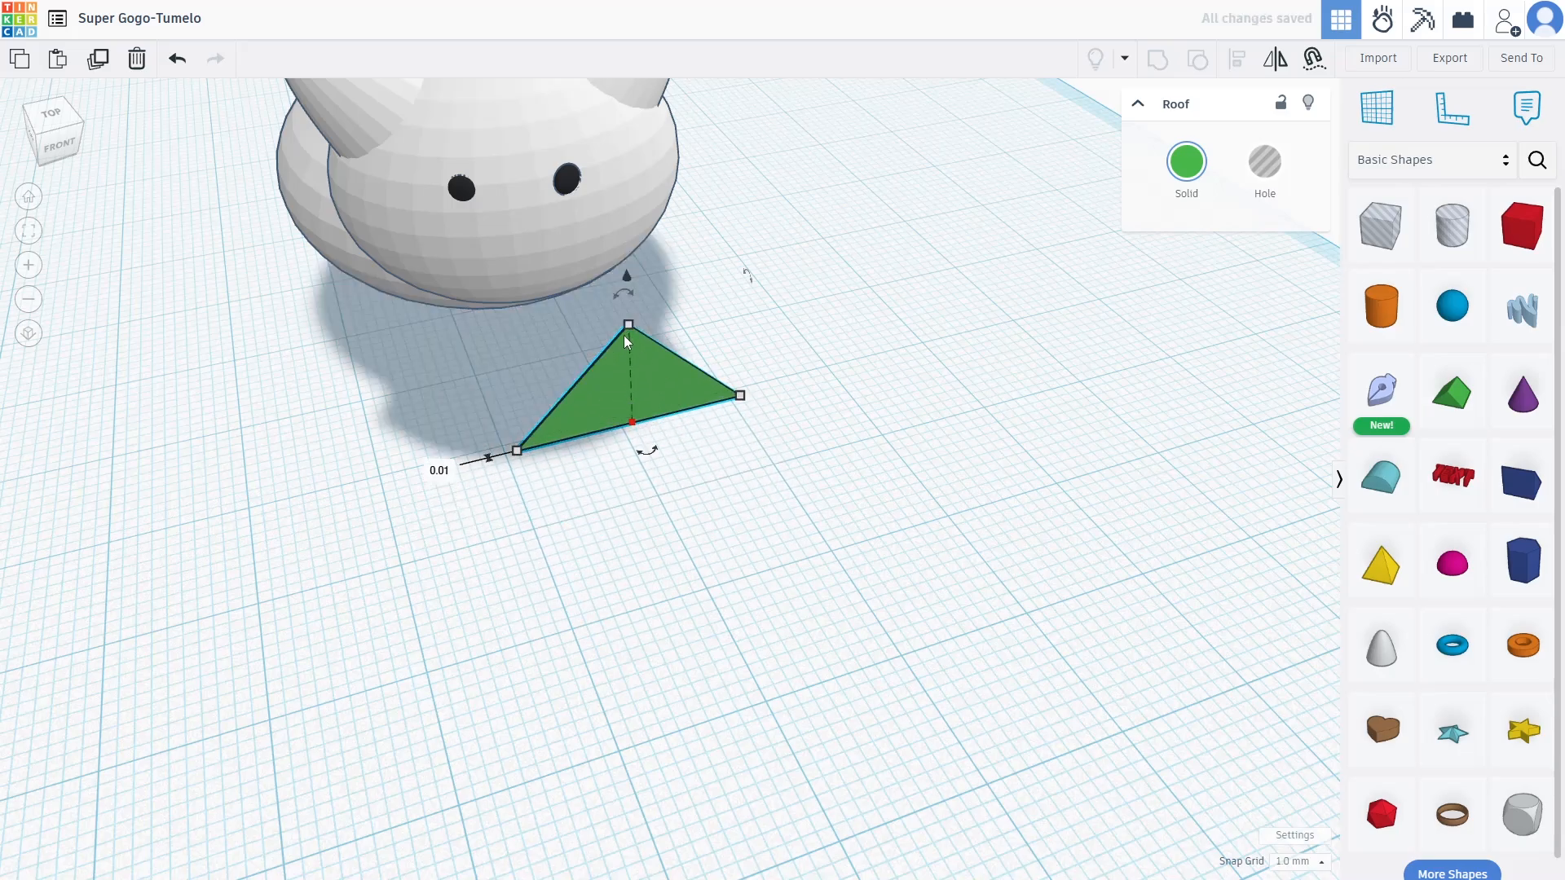
{"action": "mouse_move", "coordinate": [626, 287]}
{"action": "left_click_drag", "start_coordinate": [624, 291], "coordinate": [628, 443]}
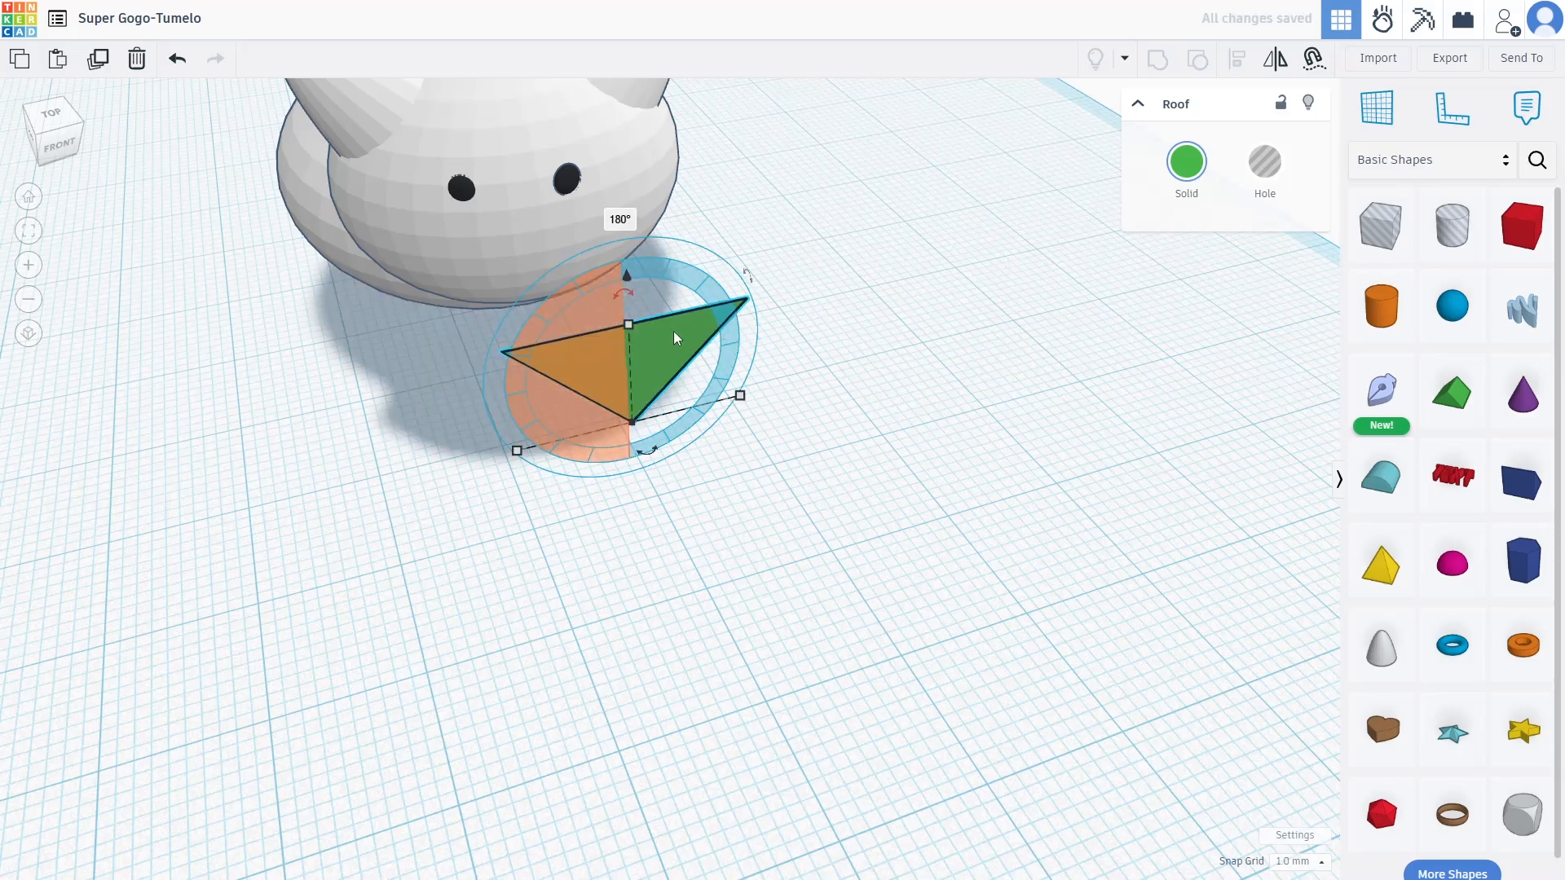
Shrink the triangle to 6 wide, colour it pink and raise it 13 mm
{"action": "left_click_drag", "start_coordinate": [747, 399], "coordinate": [634, 432]}
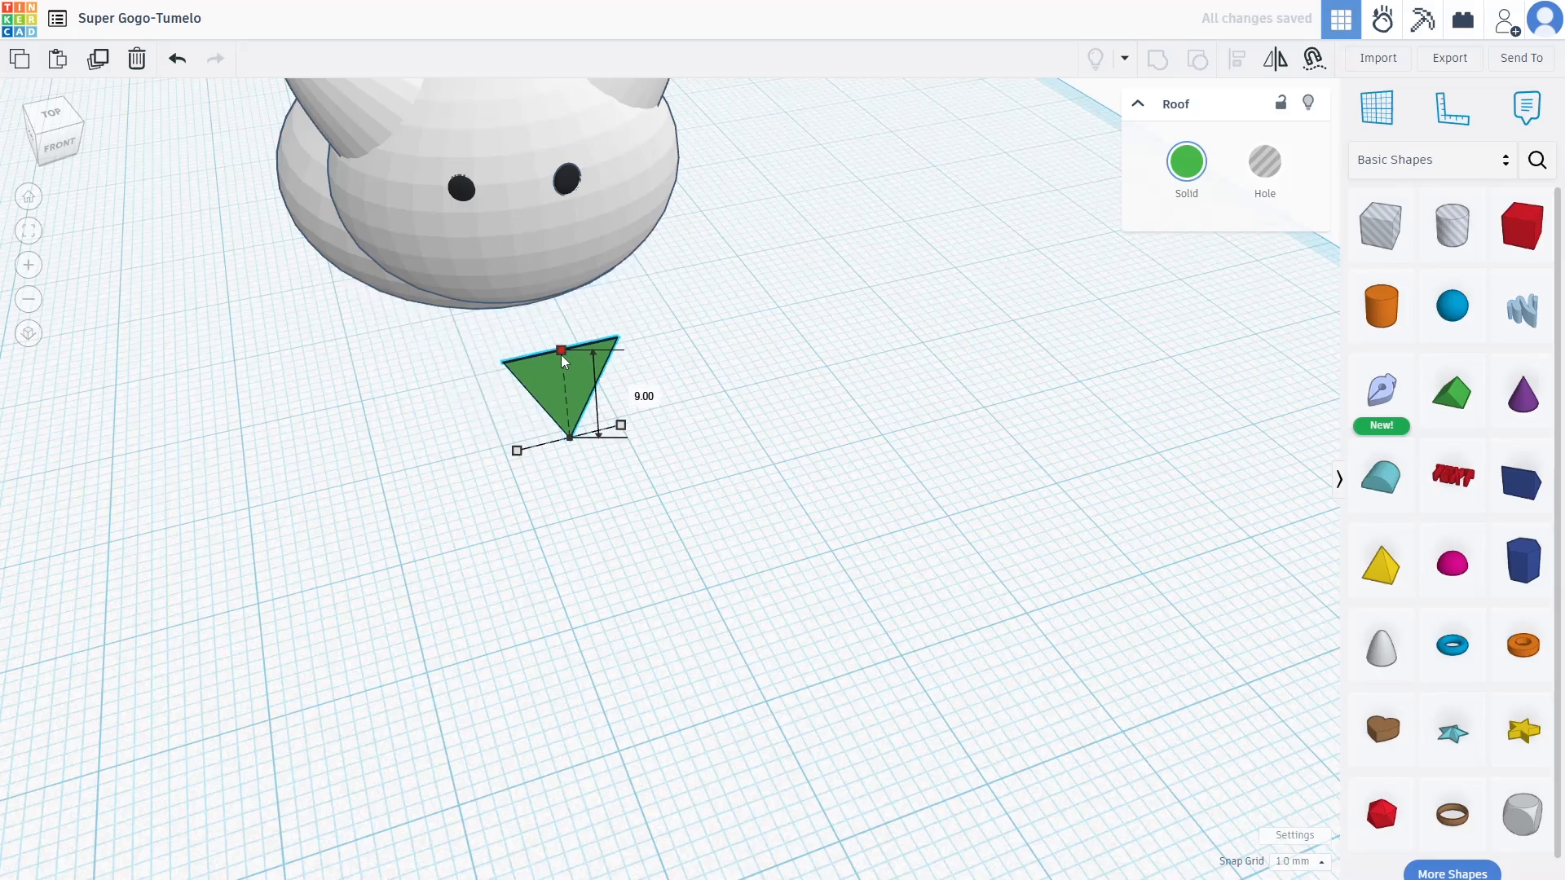
{"action": "left_click_drag", "start_coordinate": [564, 388], "coordinate": [572, 446]}
{"action": "left_click", "coordinate": [1187, 161]}
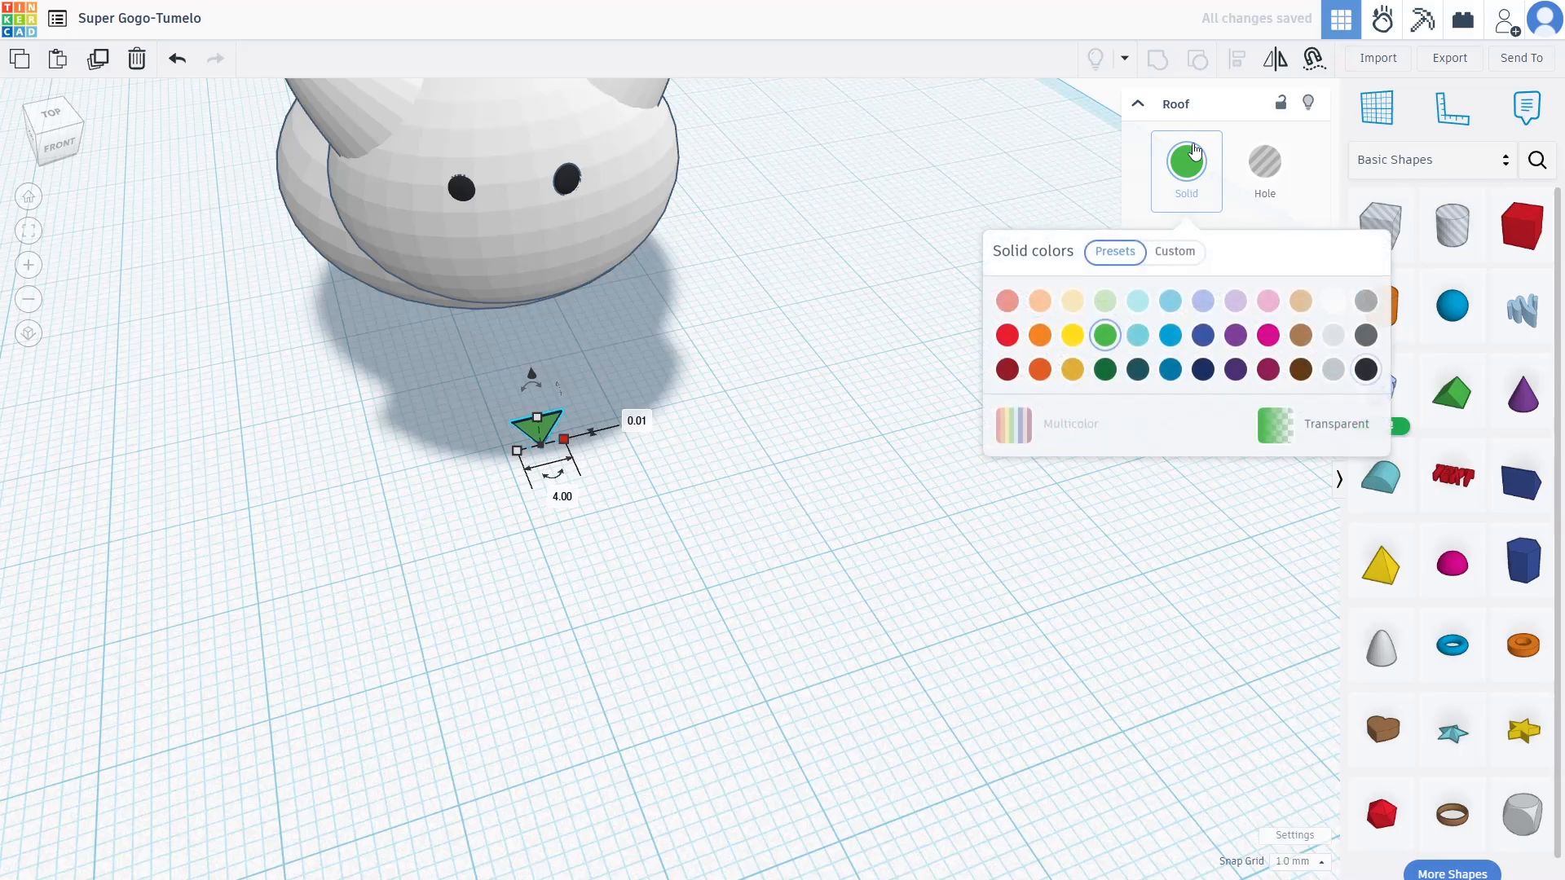
{"action": "left_click", "coordinate": [1269, 301]}
{"action": "left_click_drag", "start_coordinate": [519, 428], "coordinate": [562, 392]}
{"action": "left_click_drag", "start_coordinate": [571, 338], "coordinate": [531, 177]}
Place the pink triangle on the cat's face below the eyes, raised to 16 mm
{"action": "left_click_drag", "start_coordinate": [569, 261], "coordinate": [588, 288]}
{"action": "key", "text": "ctrl+z"}
{"action": "key", "text": "ctrl+z"}
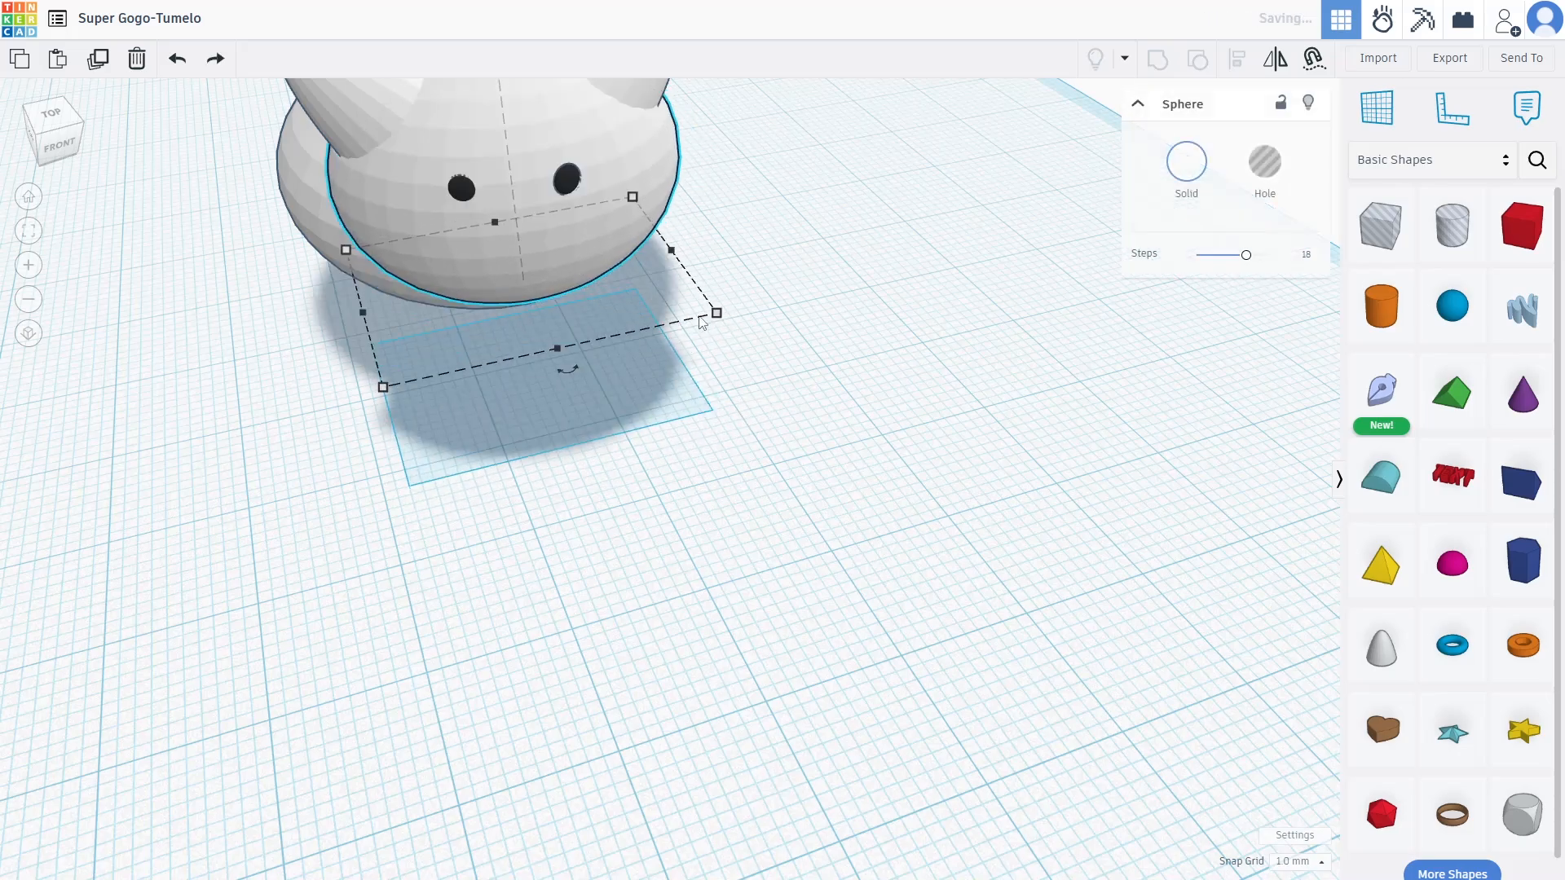
{"action": "left_click_drag", "start_coordinate": [574, 395], "coordinate": [571, 441]}
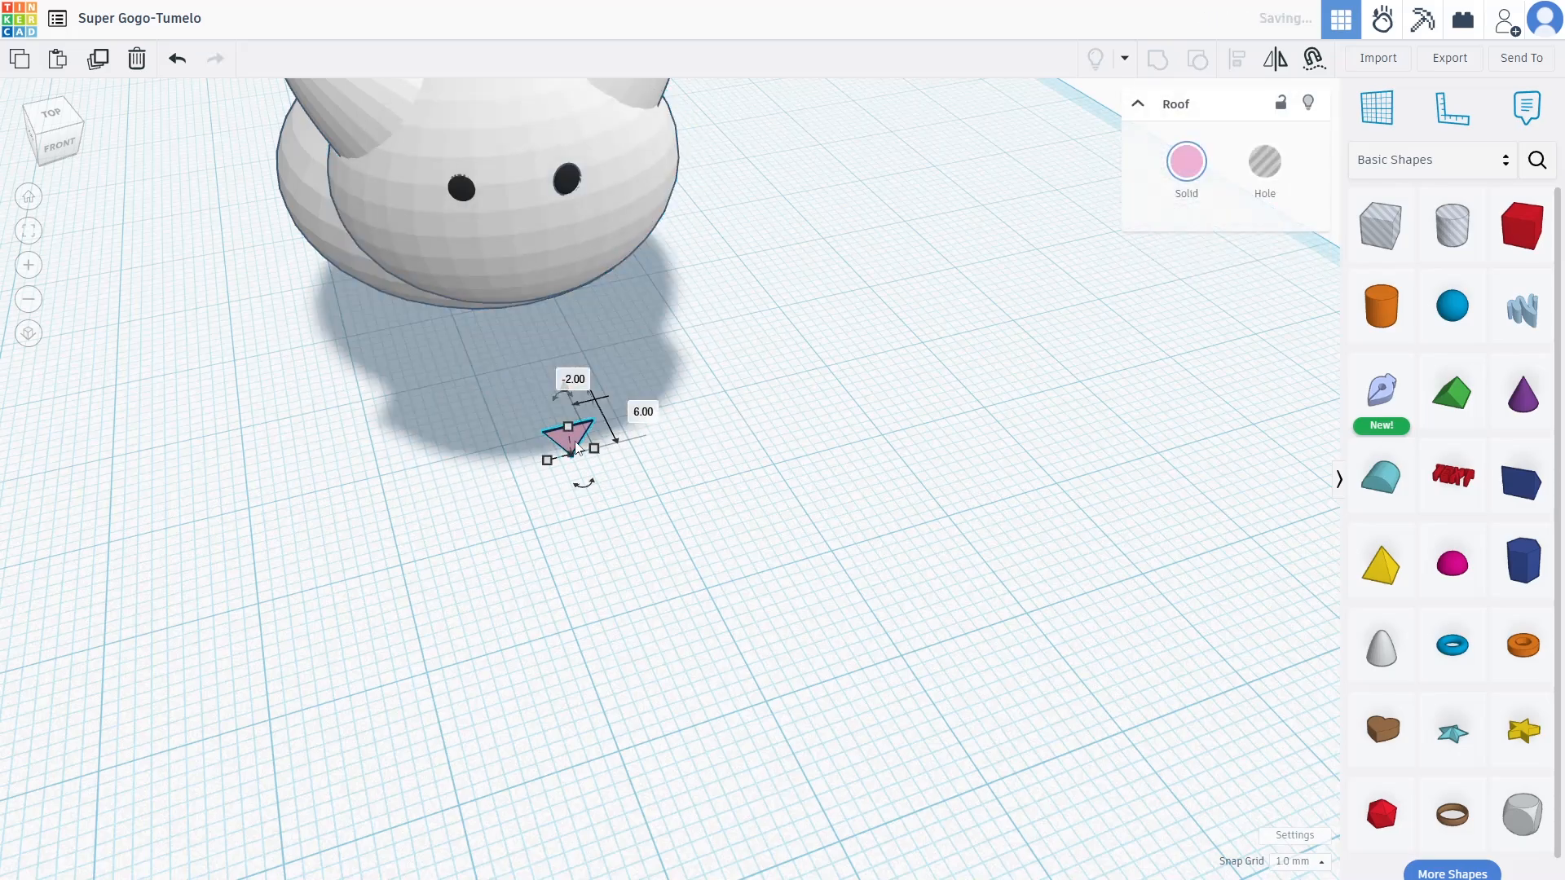
{"action": "right_click_drag", "start_coordinate": [942, 408], "coordinate": [1111, 413]}
{"action": "left_click_drag", "start_coordinate": [828, 261], "coordinate": [848, 61]}
{"action": "right_click_drag", "start_coordinate": [943, 217], "coordinate": [555, 220]}
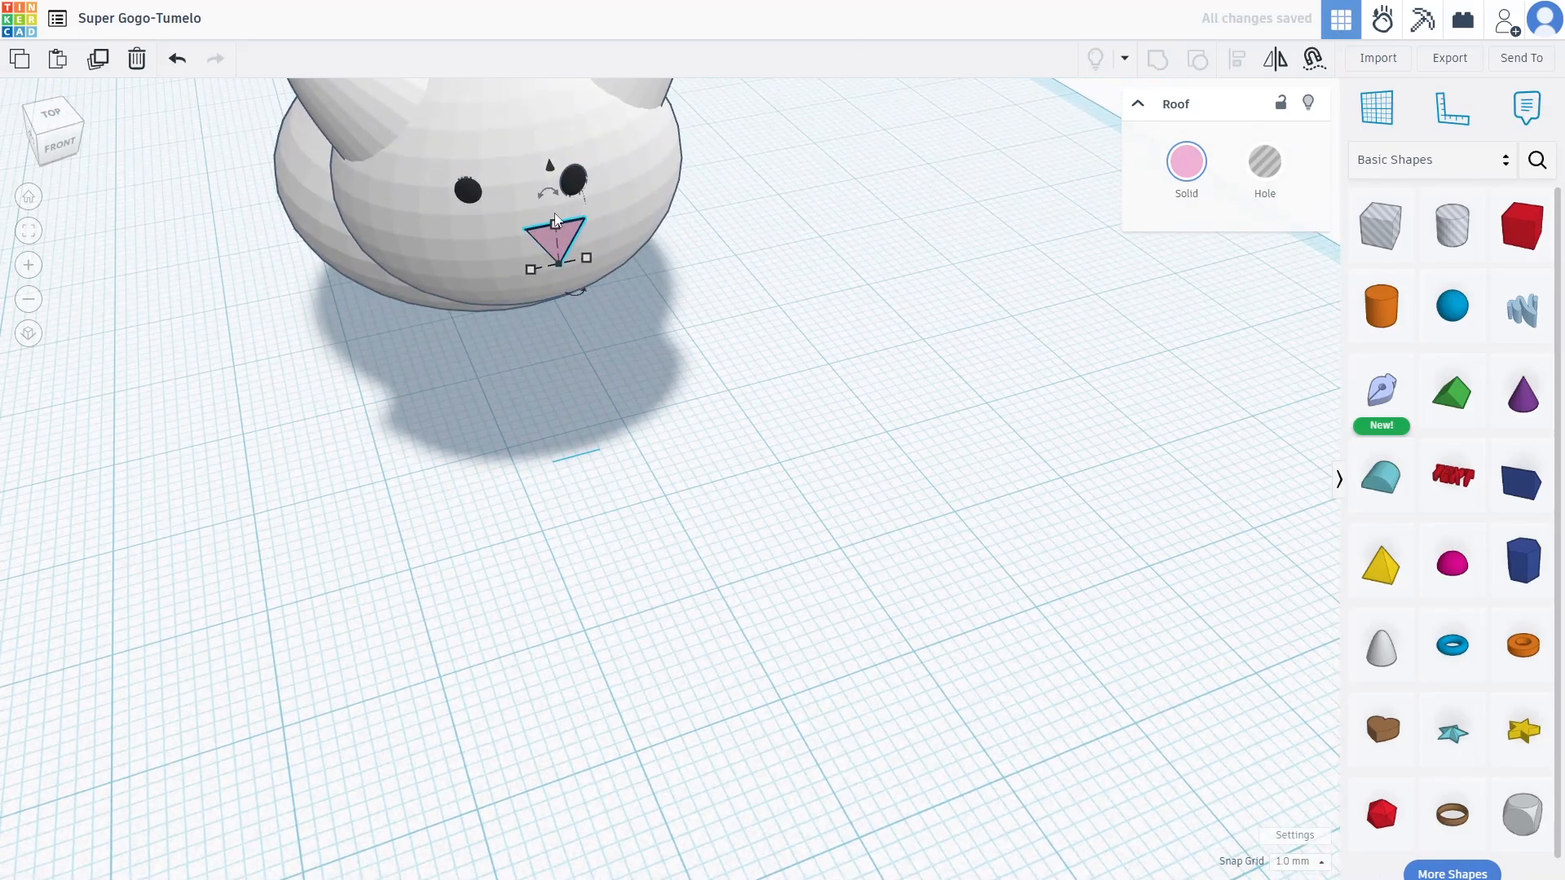
{"action": "left_click_drag", "start_coordinate": [560, 245], "coordinate": [533, 232]}
Check the nose from the side and revert trial resizes and reshapes of it
{"action": "right_click_drag", "start_coordinate": [658, 246], "coordinate": [740, 499]}
{"action": "scroll", "coordinate": [933, 503], "scroll_direction": "up", "scroll_amount": 3}
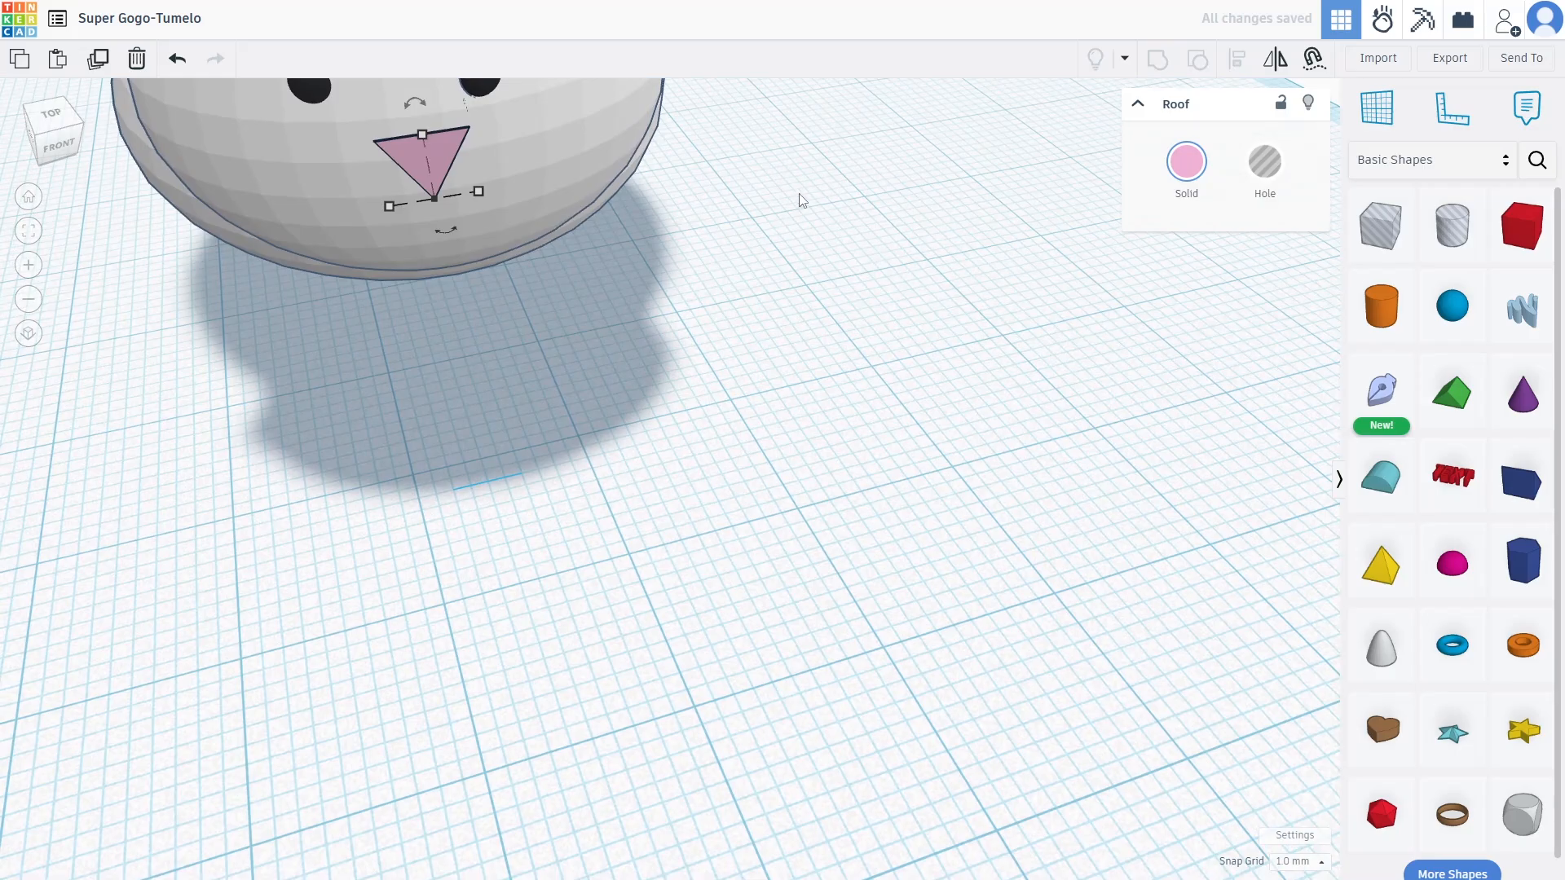
{"action": "left_click_drag", "start_coordinate": [892, 435], "coordinate": [892, 436]}
{"action": "right_click_drag", "start_coordinate": [891, 435], "coordinate": [633, 406]}
{"action": "scroll", "coordinate": [636, 413], "scroll_direction": "down", "scroll_amount": 3}
{"action": "scroll", "coordinate": [639, 419], "scroll_direction": "down", "scroll_amount": 2}
{"action": "scroll", "coordinate": [555, 264], "scroll_direction": "up", "scroll_amount": 5}
{"action": "left_click", "coordinate": [750, 412]}
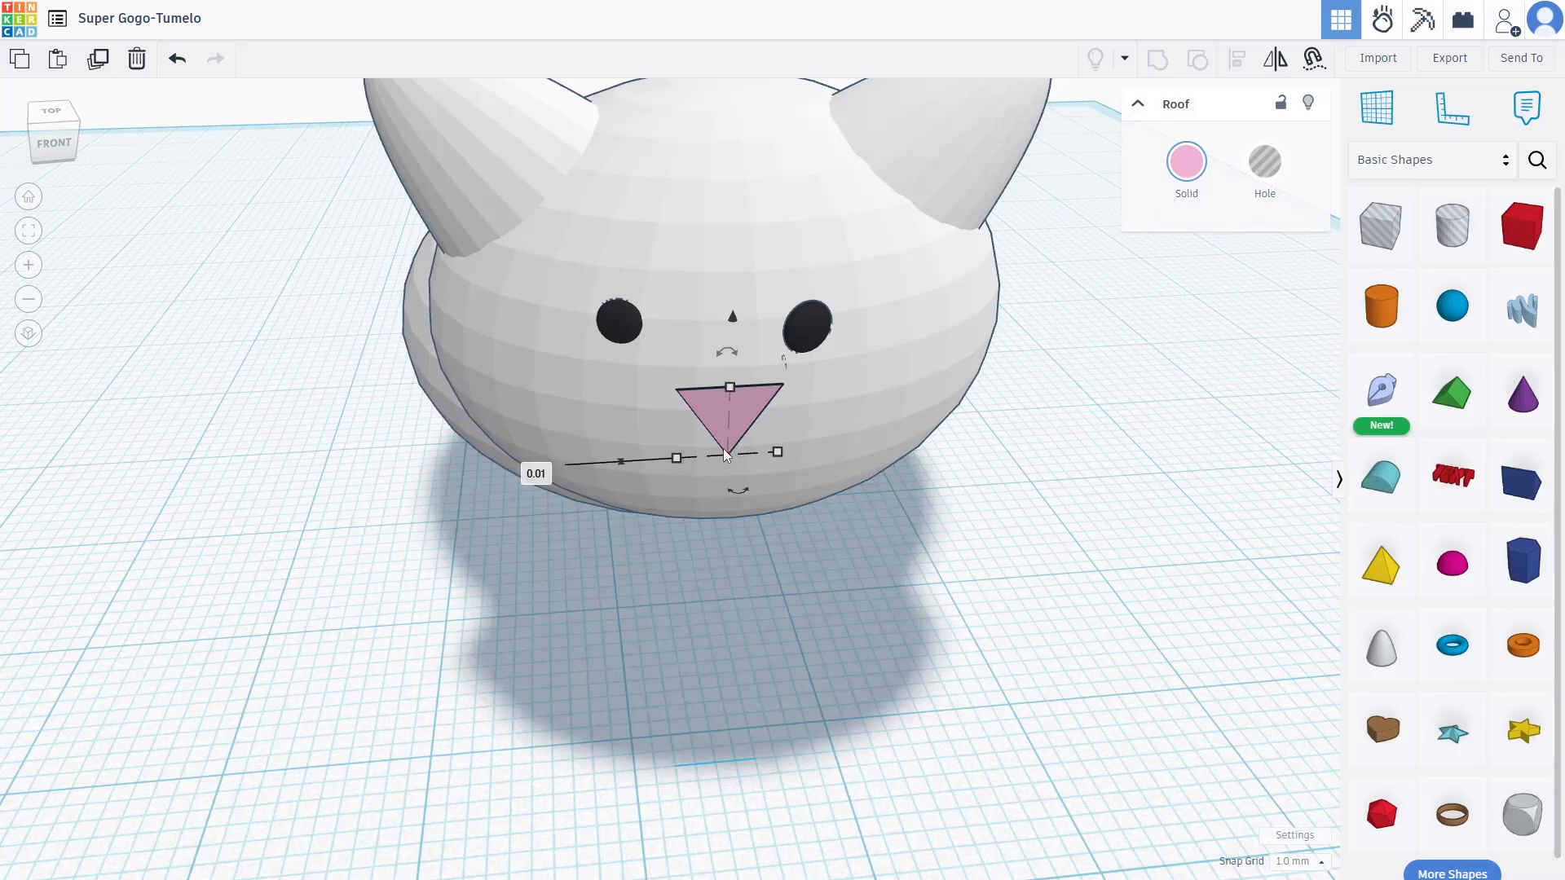
{"action": "key", "text": "ctrl+z"}
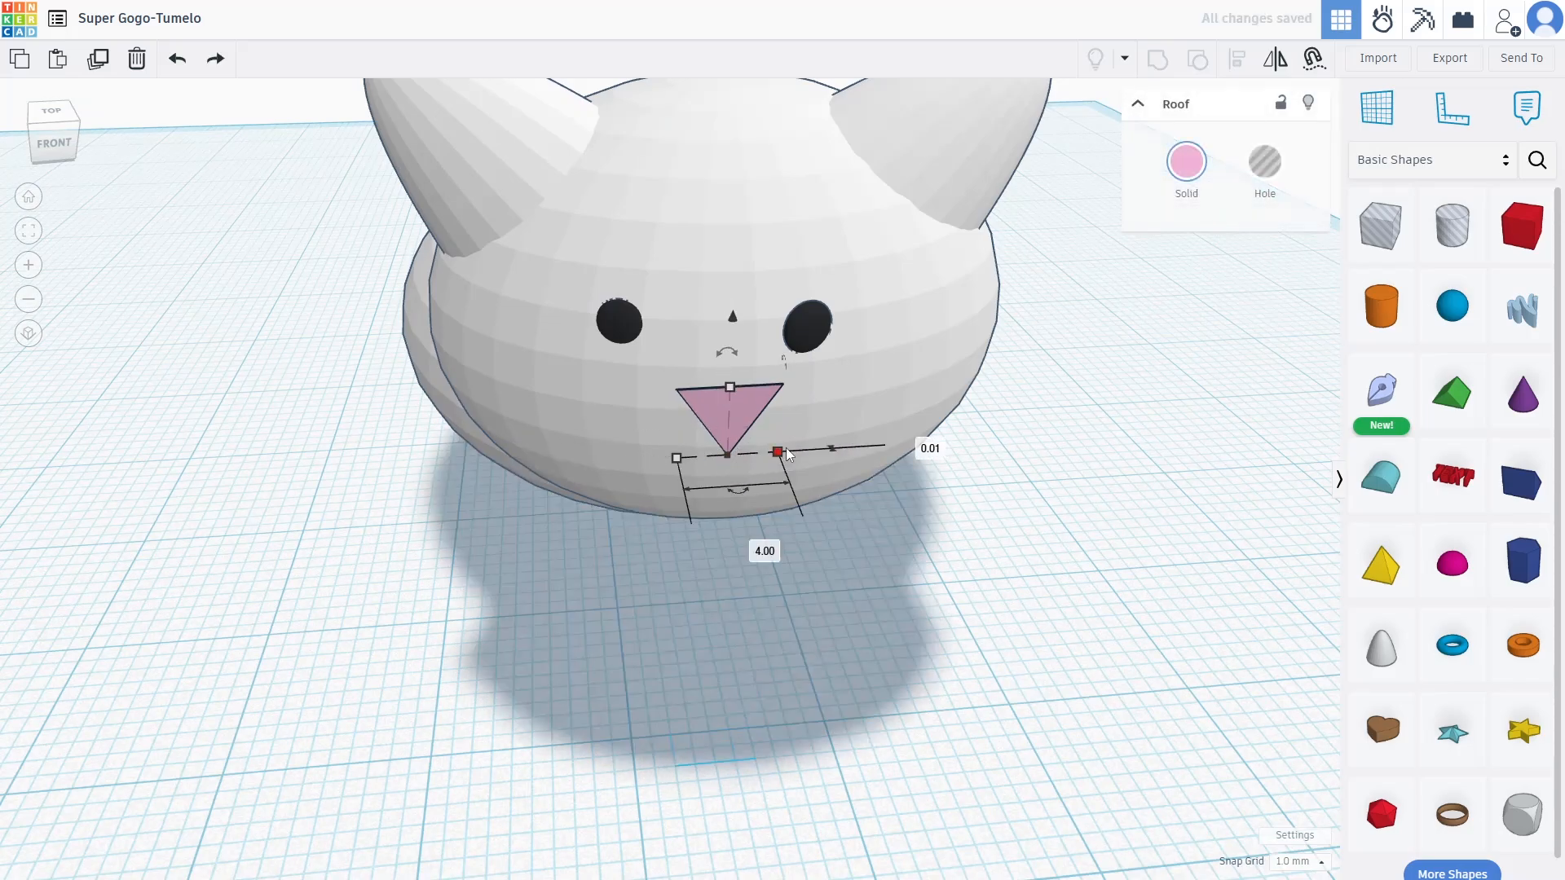
{"action": "left_click_drag", "start_coordinate": [781, 452], "coordinate": [752, 387]}
{"action": "key", "text": "ctrl+z"}
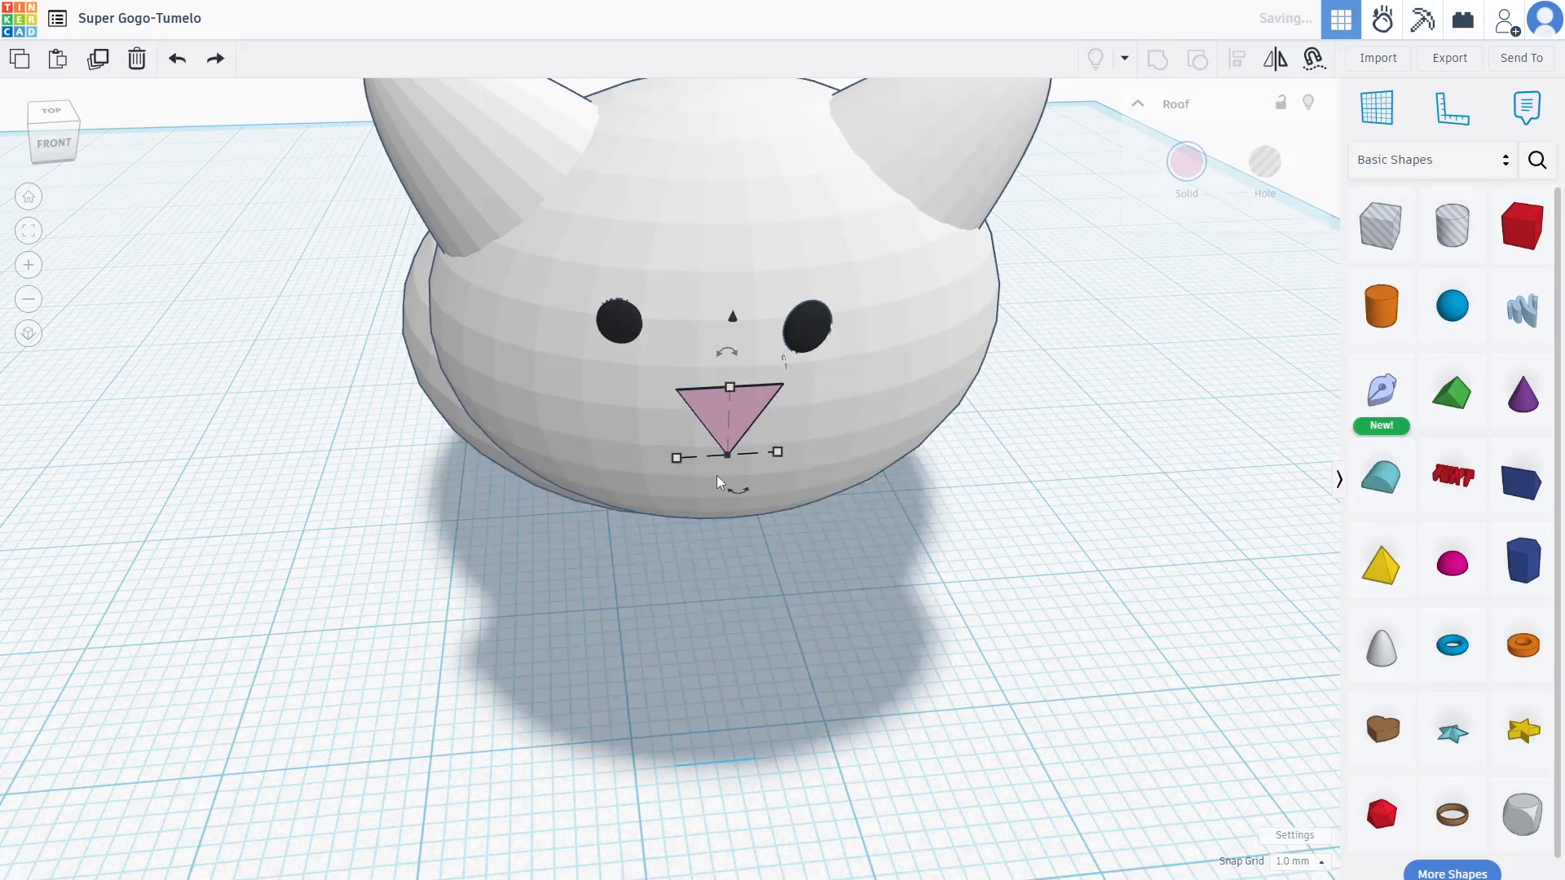
{"action": "left_click_drag", "start_coordinate": [680, 461], "coordinate": [714, 442]}
{"action": "key", "text": "ctrl+z"}
{"action": "key", "text": "ctrl+z"}
Raise the nose 2 mm higher so it sits 20.00 above the workplane
{"action": "left_click_drag", "start_coordinate": [731, 358], "coordinate": [740, 315]}
{"action": "right_click_drag", "start_coordinate": [1011, 452], "coordinate": [1023, 387]}
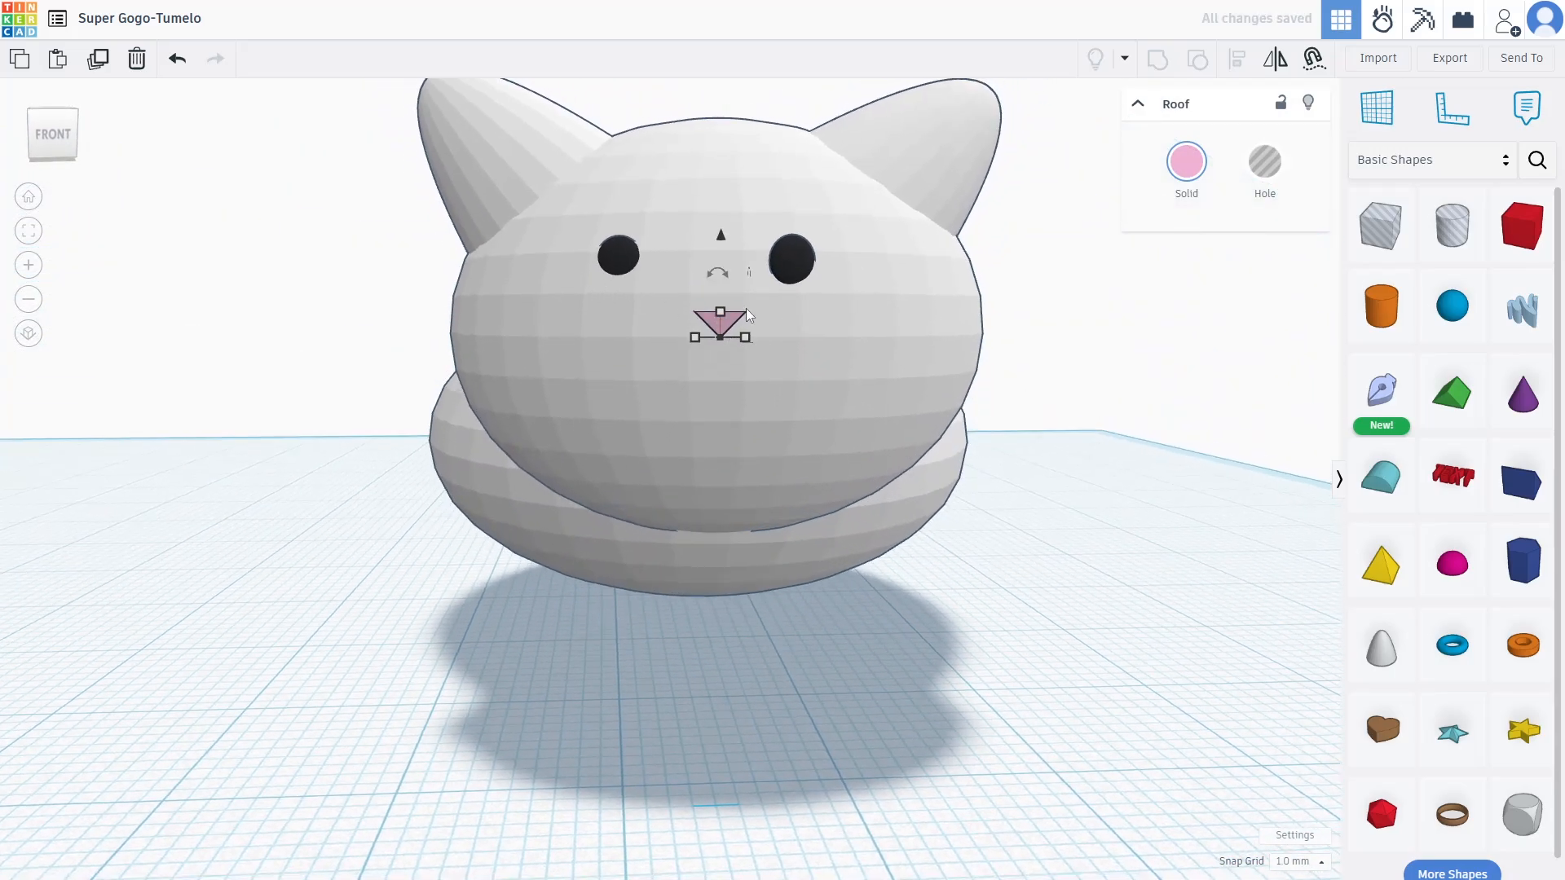
{"action": "left_click", "coordinate": [746, 342]}
{"action": "left_click_drag", "start_coordinate": [703, 316], "coordinate": [702, 324]}
{"action": "key", "text": "ctrl+z"}
{"action": "right_click_drag", "start_coordinate": [1020, 530], "coordinate": [1060, 572]}
{"action": "scroll", "coordinate": [1060, 571], "scroll_direction": "down", "scroll_amount": 4}
{"action": "right_click_drag", "start_coordinate": [876, 543], "coordinate": [929, 563]}
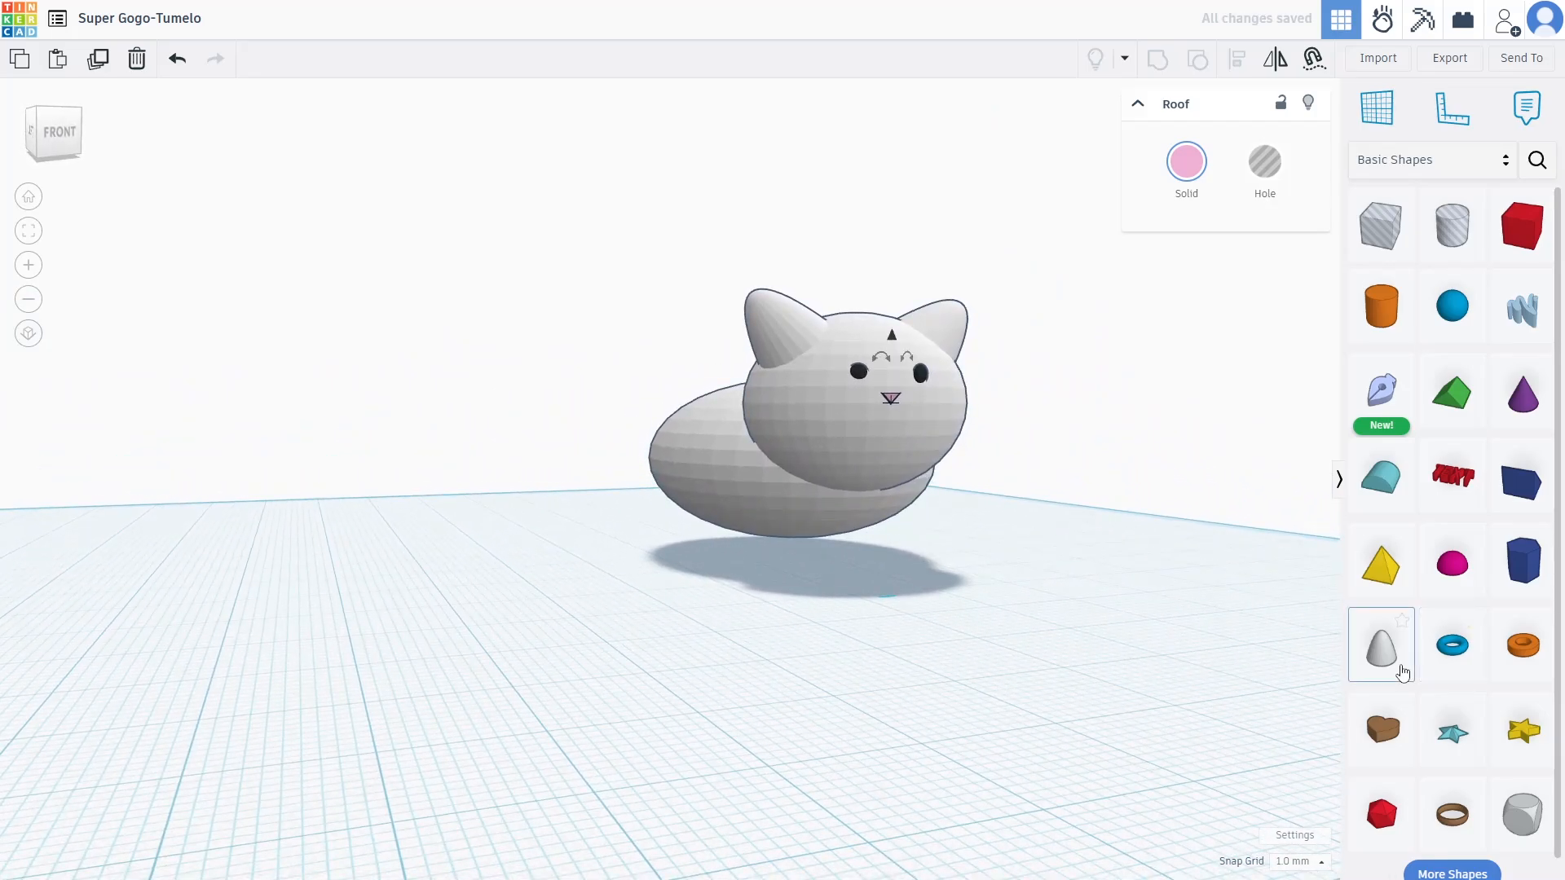
Add a paraboloid, shrink it to 5 × 9 mm and flip it upside down
{"action": "left_click_drag", "start_coordinate": [1402, 673], "coordinate": [613, 672]}
{"action": "left_click_drag", "start_coordinate": [739, 662], "coordinate": [603, 674]}
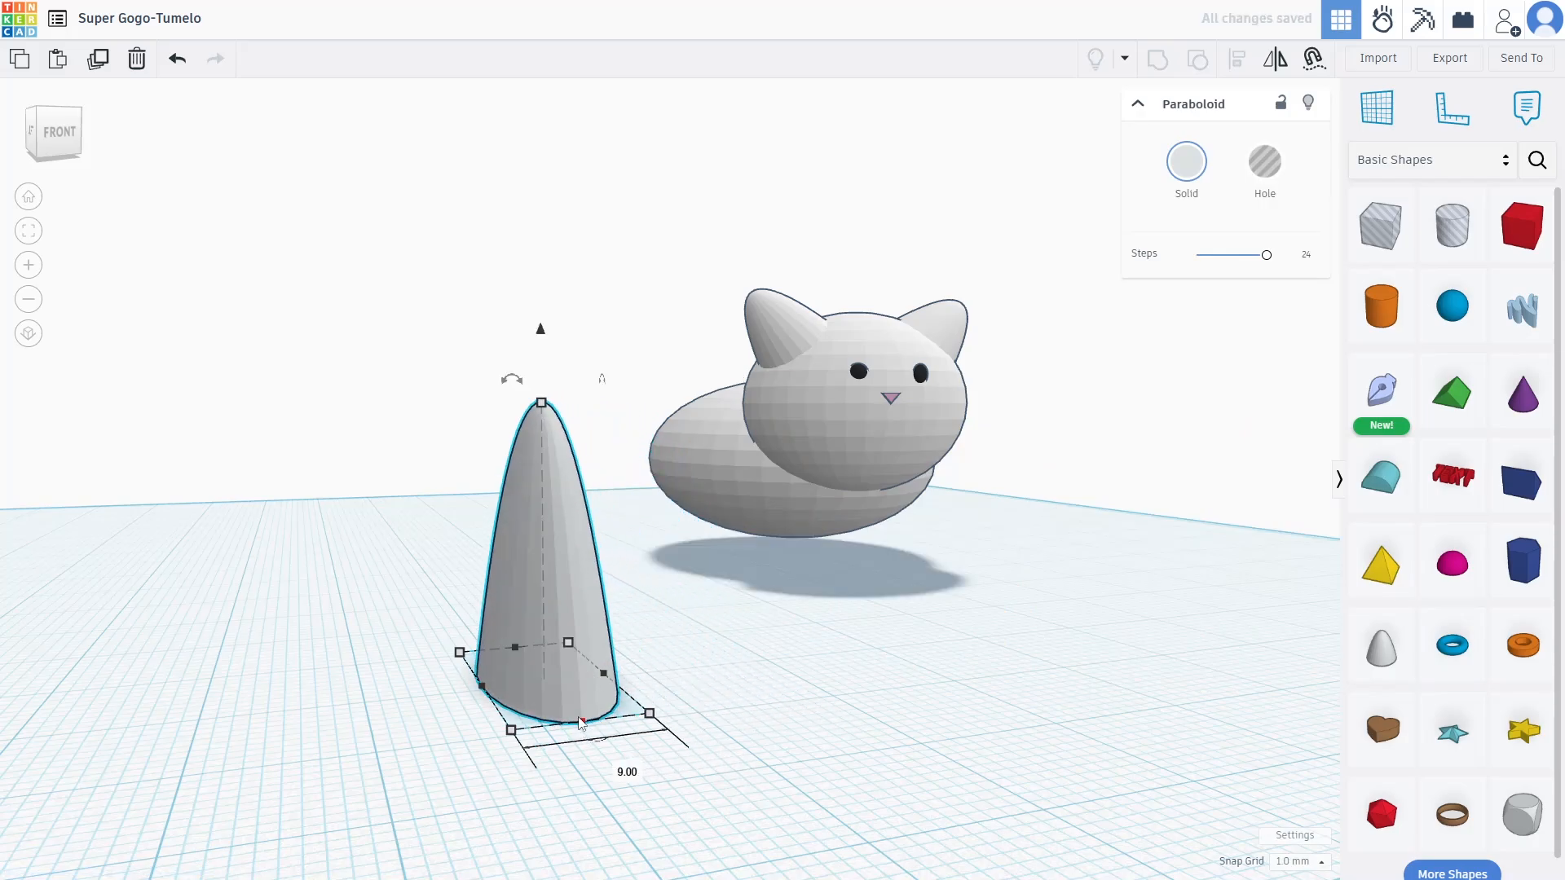
{"action": "right_click_drag", "start_coordinate": [644, 721], "coordinate": [1133, 660]}
{"action": "left_click_drag", "start_coordinate": [1132, 656], "coordinate": [1089, 656]}
{"action": "right_click_drag", "start_coordinate": [1089, 656], "coordinate": [810, 600]}
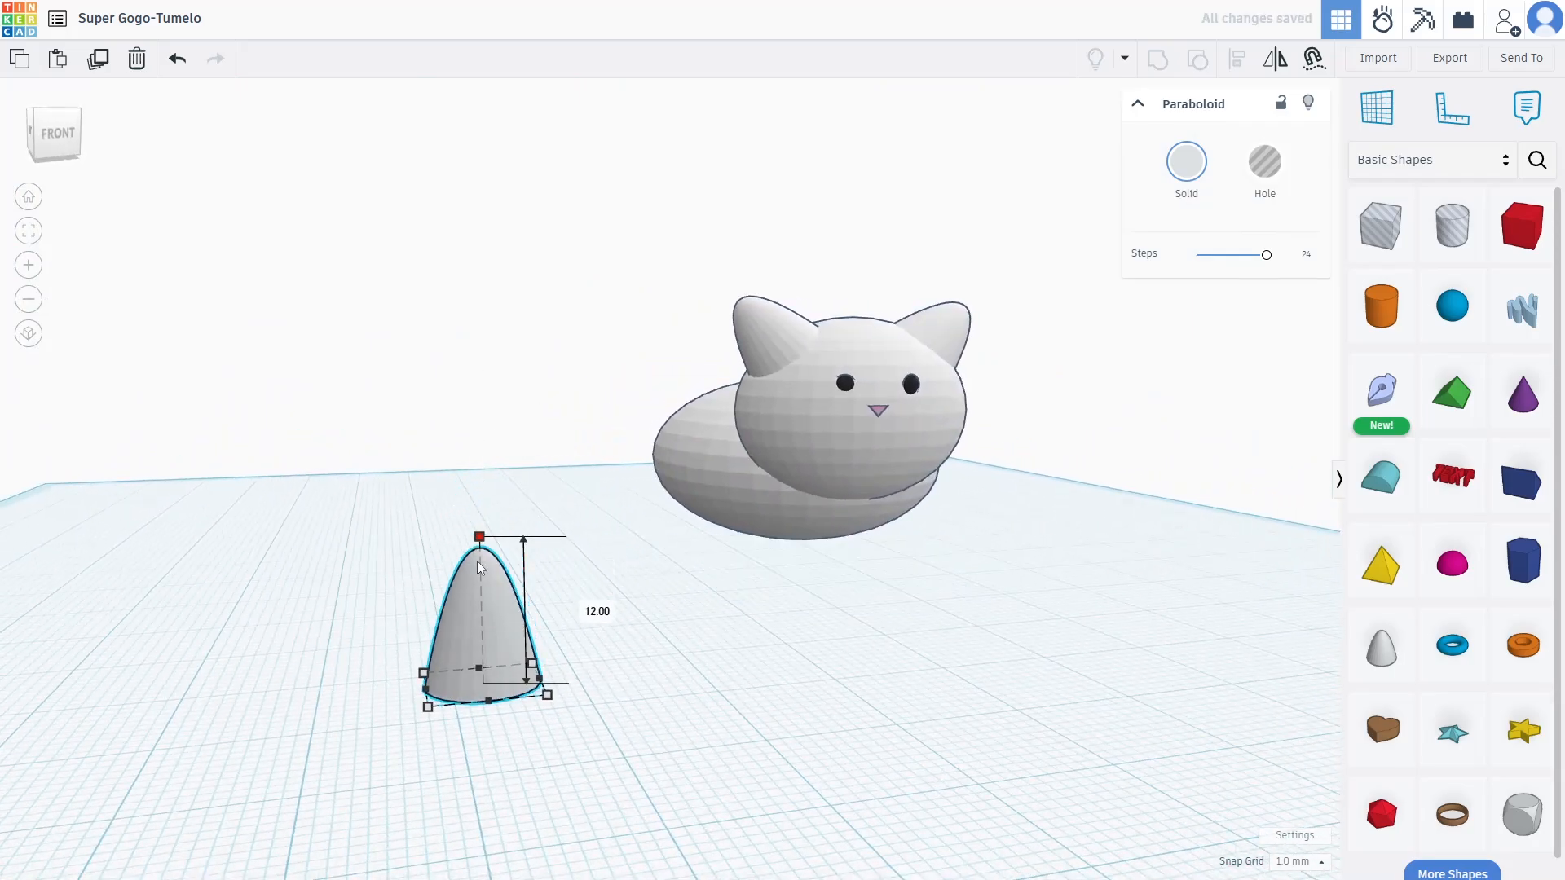
{"action": "left_click_drag", "start_coordinate": [478, 558], "coordinate": [480, 595]}
{"action": "left_click_drag", "start_coordinate": [529, 683], "coordinate": [478, 686]}
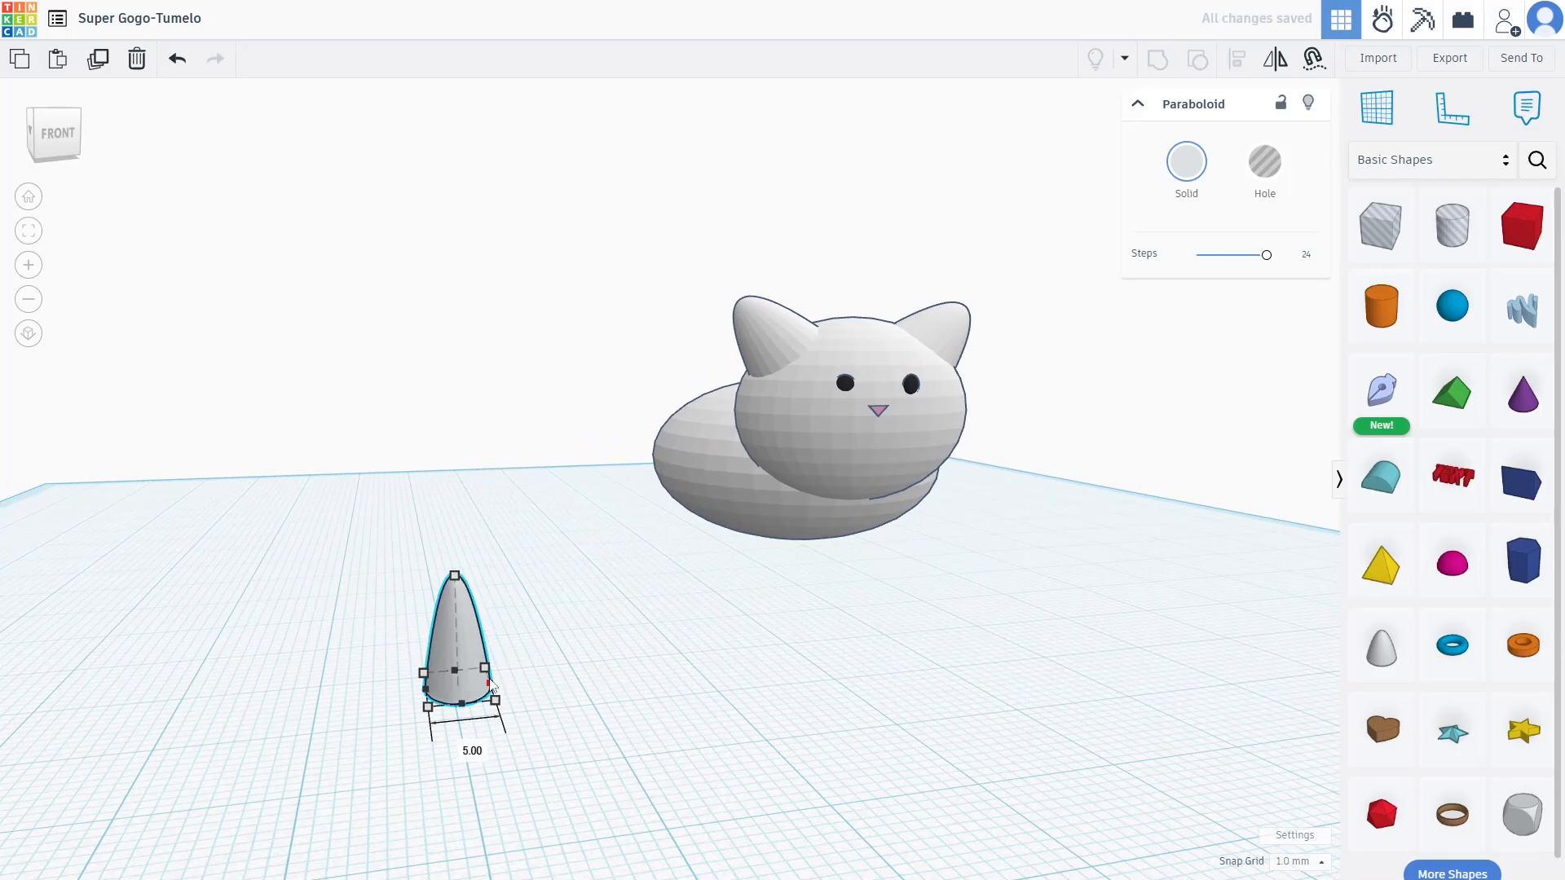
{"action": "left_click", "coordinate": [1195, 175]}
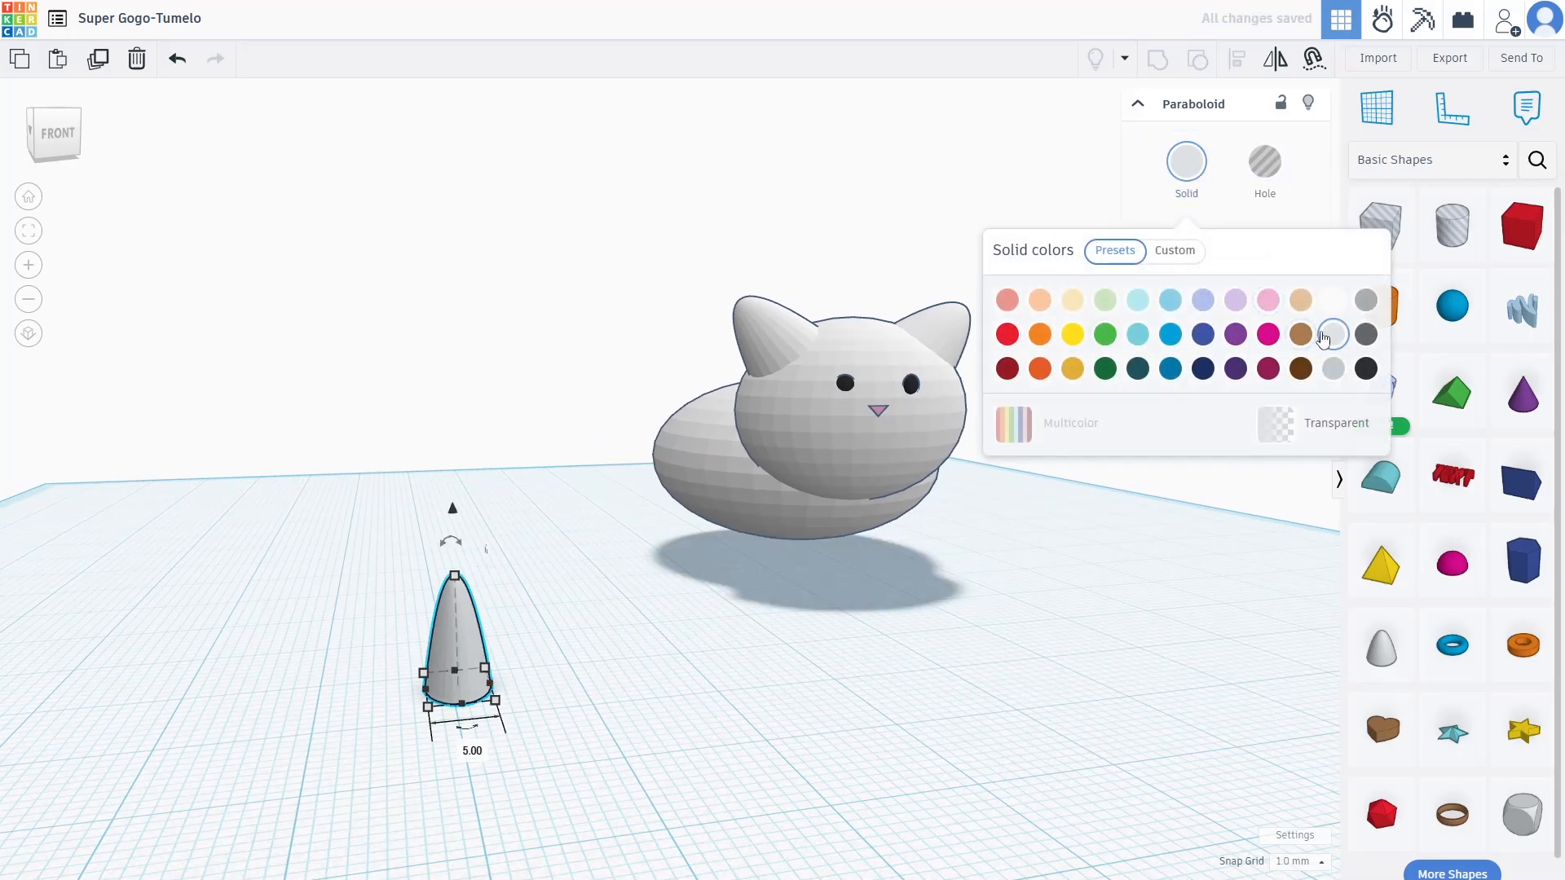
{"action": "left_click_drag", "start_coordinate": [451, 540], "coordinate": [722, 527]}
Tuck the upside-down paraboloid leg under the front of the cat's body
{"action": "right_click_drag", "start_coordinate": [722, 527], "coordinate": [837, 559]}
{"action": "left_click_drag", "start_coordinate": [794, 596], "coordinate": [711, 520]}
{"action": "right_click_drag", "start_coordinate": [710, 520], "coordinate": [580, 414]}
{"action": "left_click_drag", "start_coordinate": [673, 530], "coordinate": [708, 541]}
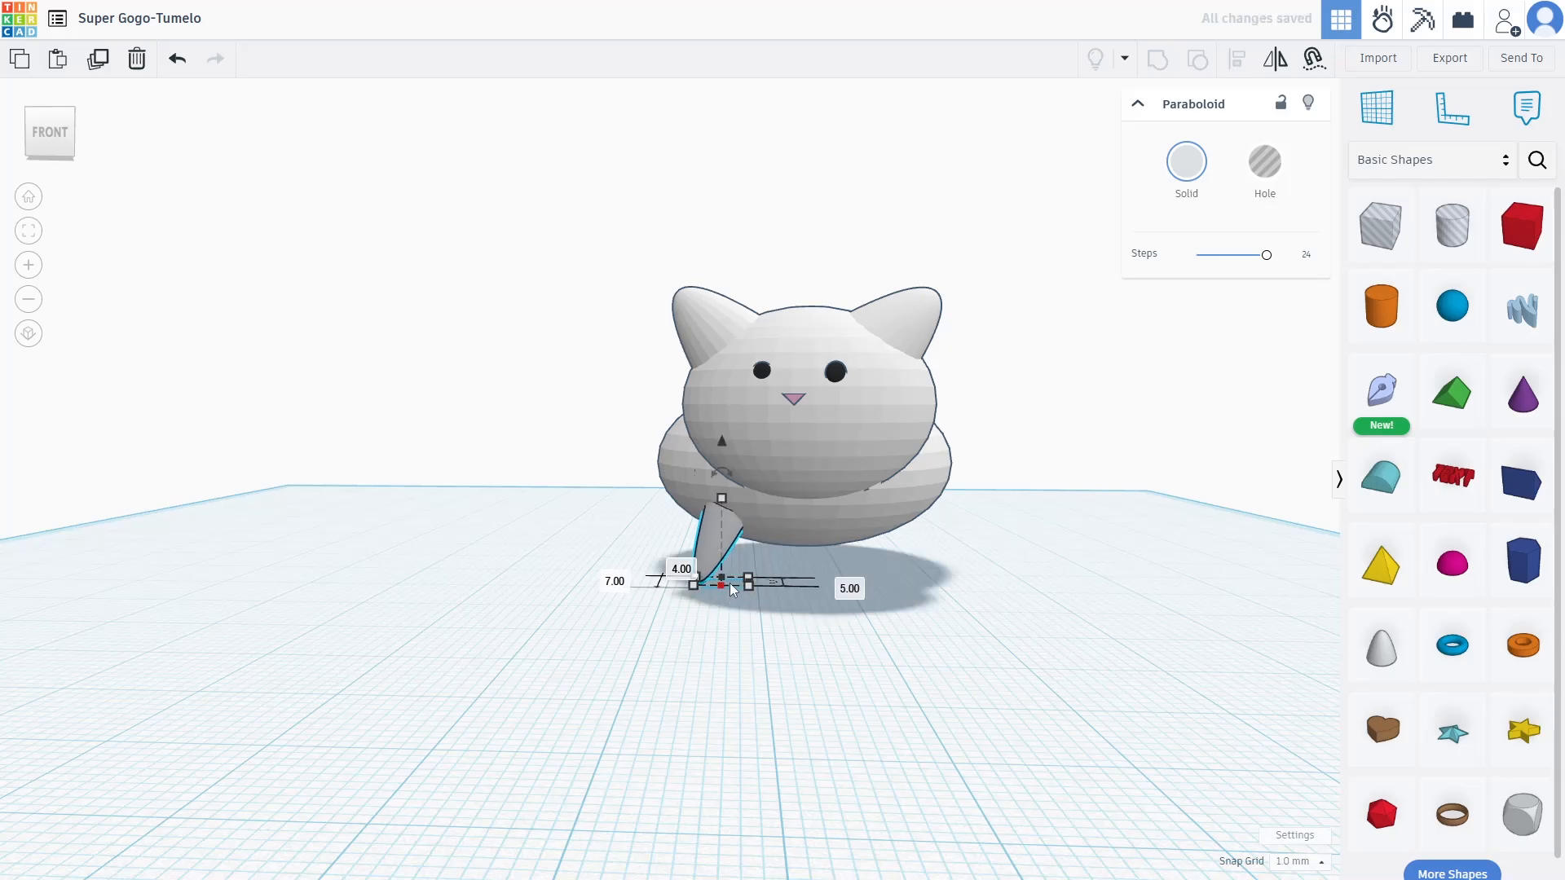
{"action": "left_click_drag", "start_coordinate": [732, 501], "coordinate": [730, 546]}
{"action": "key", "text": "ctrl+z"}
{"action": "right_click_drag", "start_coordinate": [810, 540], "coordinate": [775, 554]}
Duplicate the leg, tilt the copy -45° and position it beside the first leg
{"action": "key", "text": "ctrl+d"}
{"action": "left_click_drag", "start_coordinate": [709, 548], "coordinate": [738, 550]}
{"action": "right_click_drag", "start_coordinate": [783, 553], "coordinate": [755, 549]}
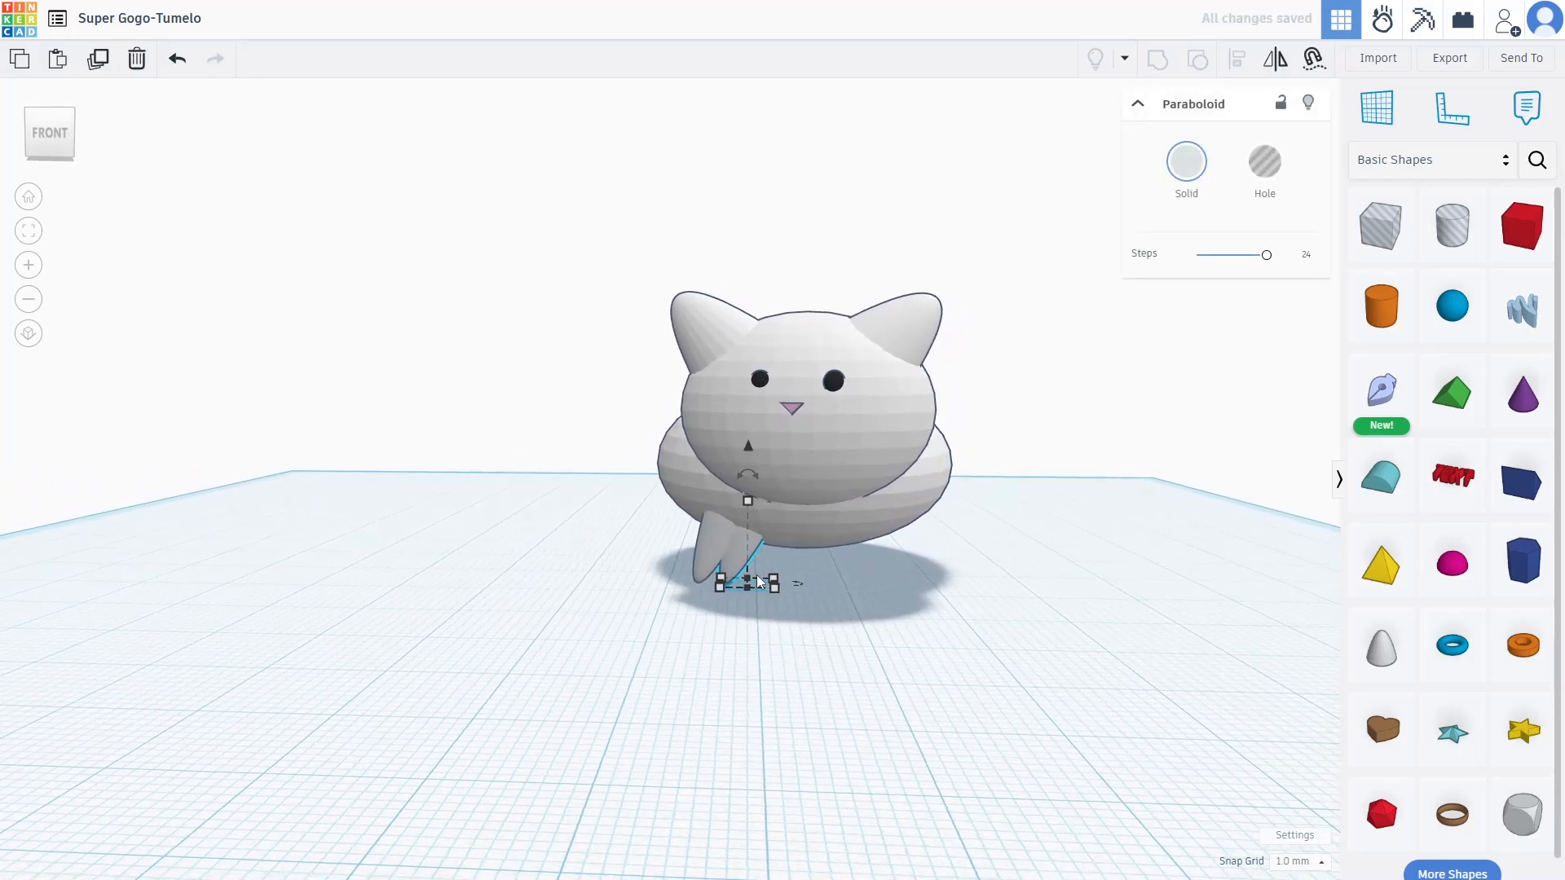
{"action": "left_click_drag", "start_coordinate": [740, 473], "coordinate": [692, 487]}
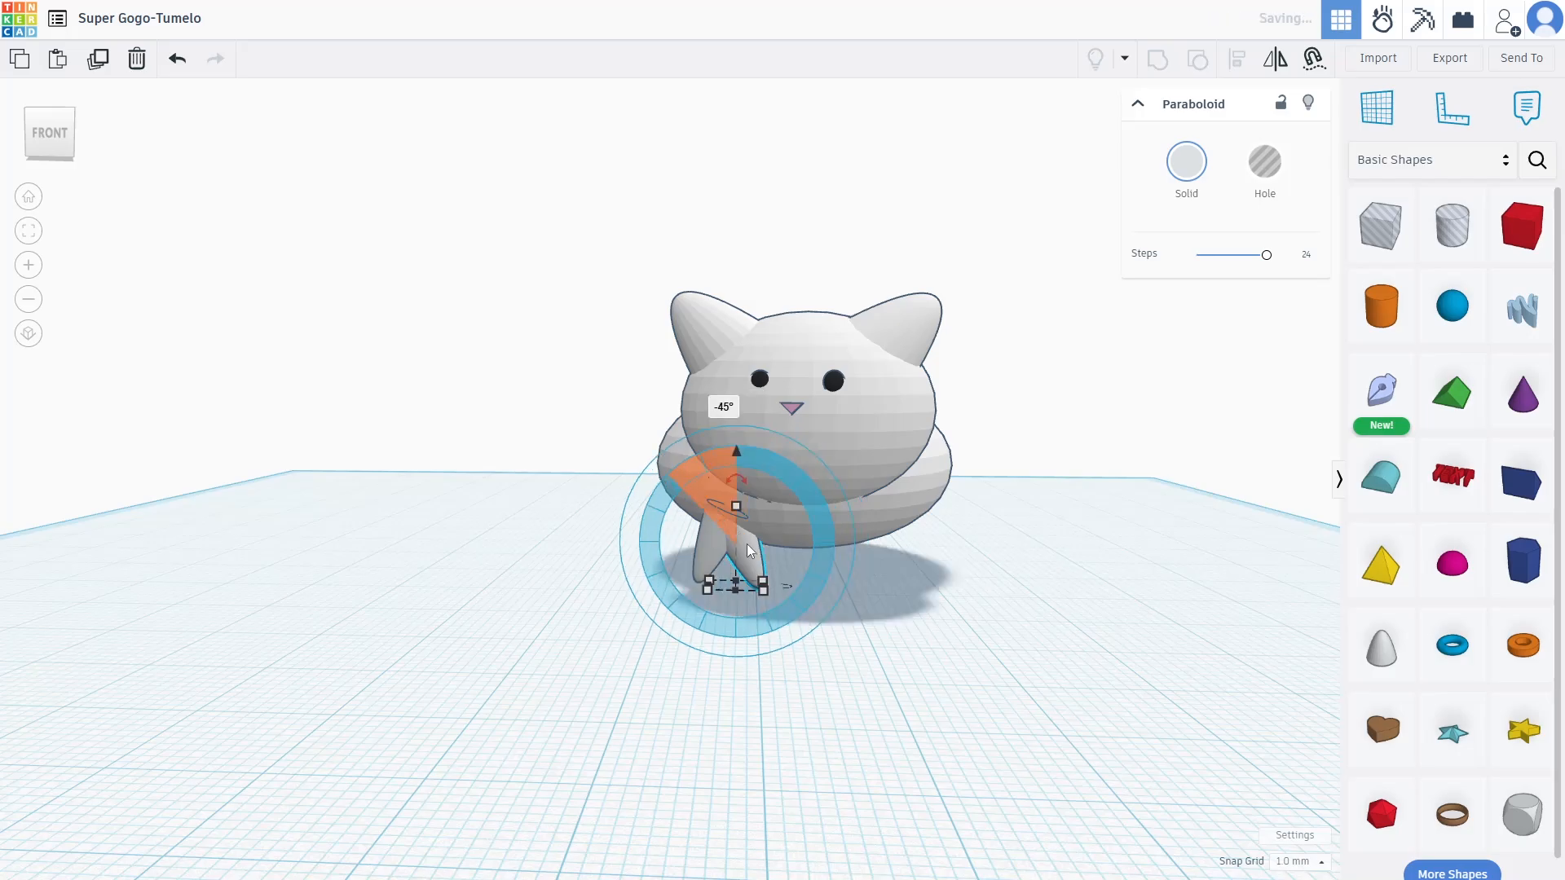
{"action": "left_click_drag", "start_coordinate": [749, 556], "coordinate": [913, 564]}
{"action": "right_click_drag", "start_coordinate": [1090, 559], "coordinate": [745, 564]}
{"action": "left_click_drag", "start_coordinate": [745, 564], "coordinate": [722, 566]}
{"action": "mouse_move", "coordinate": [902, 573]}
{"action": "right_mouse_down"}
{"action": "mouse_move", "coordinate": [1212, 541]}
{"action": "mouse_move", "coordinate": [1062, 529]}
{"action": "mouse_move", "coordinate": [925, 561]}
{"action": "right_mouse_up"}
{"action": "left_click_drag", "start_coordinate": [897, 558], "coordinate": [891, 556]}
{"action": "right_click_drag", "start_coordinate": [892, 555], "coordinate": [639, 556]}
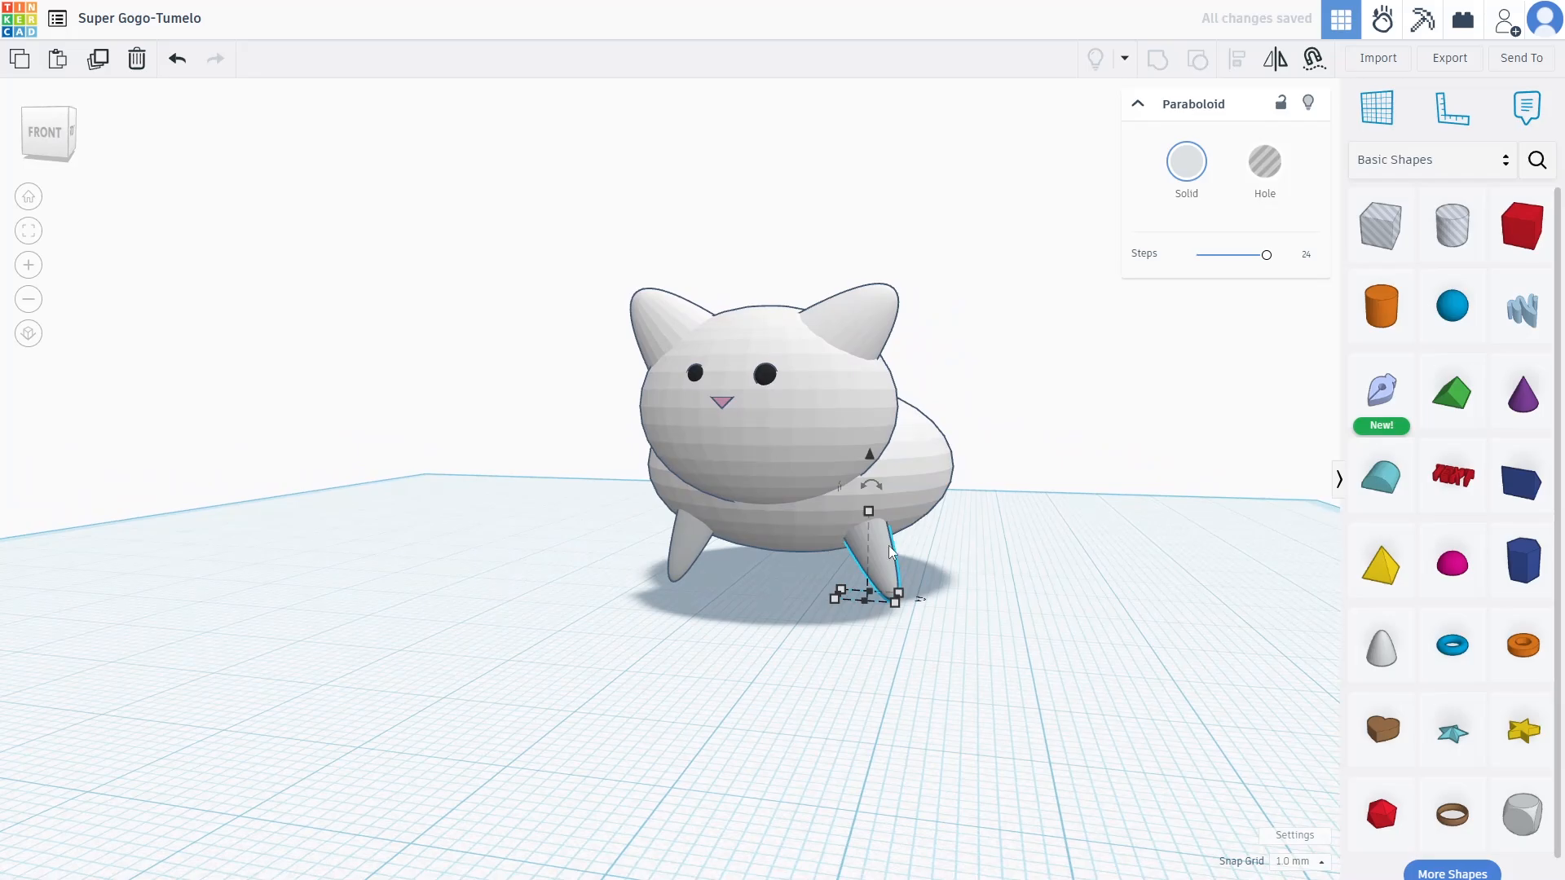
Resize a leg to a narrow 13.18 mm tall shape and move it under the rear
{"action": "left_click_drag", "start_coordinate": [894, 552], "coordinate": [977, 646]}
{"action": "left_click_drag", "start_coordinate": [879, 648], "coordinate": [902, 584]}
{"action": "mouse_move", "coordinate": [978, 622]}
{"action": "left_mouse_down"}
{"action": "mouse_move", "coordinate": [965, 622]}
{"action": "mouse_move", "coordinate": [986, 642]}
{"action": "left_mouse_up"}
{"action": "right_click_drag", "start_coordinate": [981, 630], "coordinate": [501, 662]}
{"action": "left_click_drag", "start_coordinate": [501, 667], "coordinate": [781, 617]}
{"action": "left_click_drag", "start_coordinate": [820, 520], "coordinate": [824, 481]}
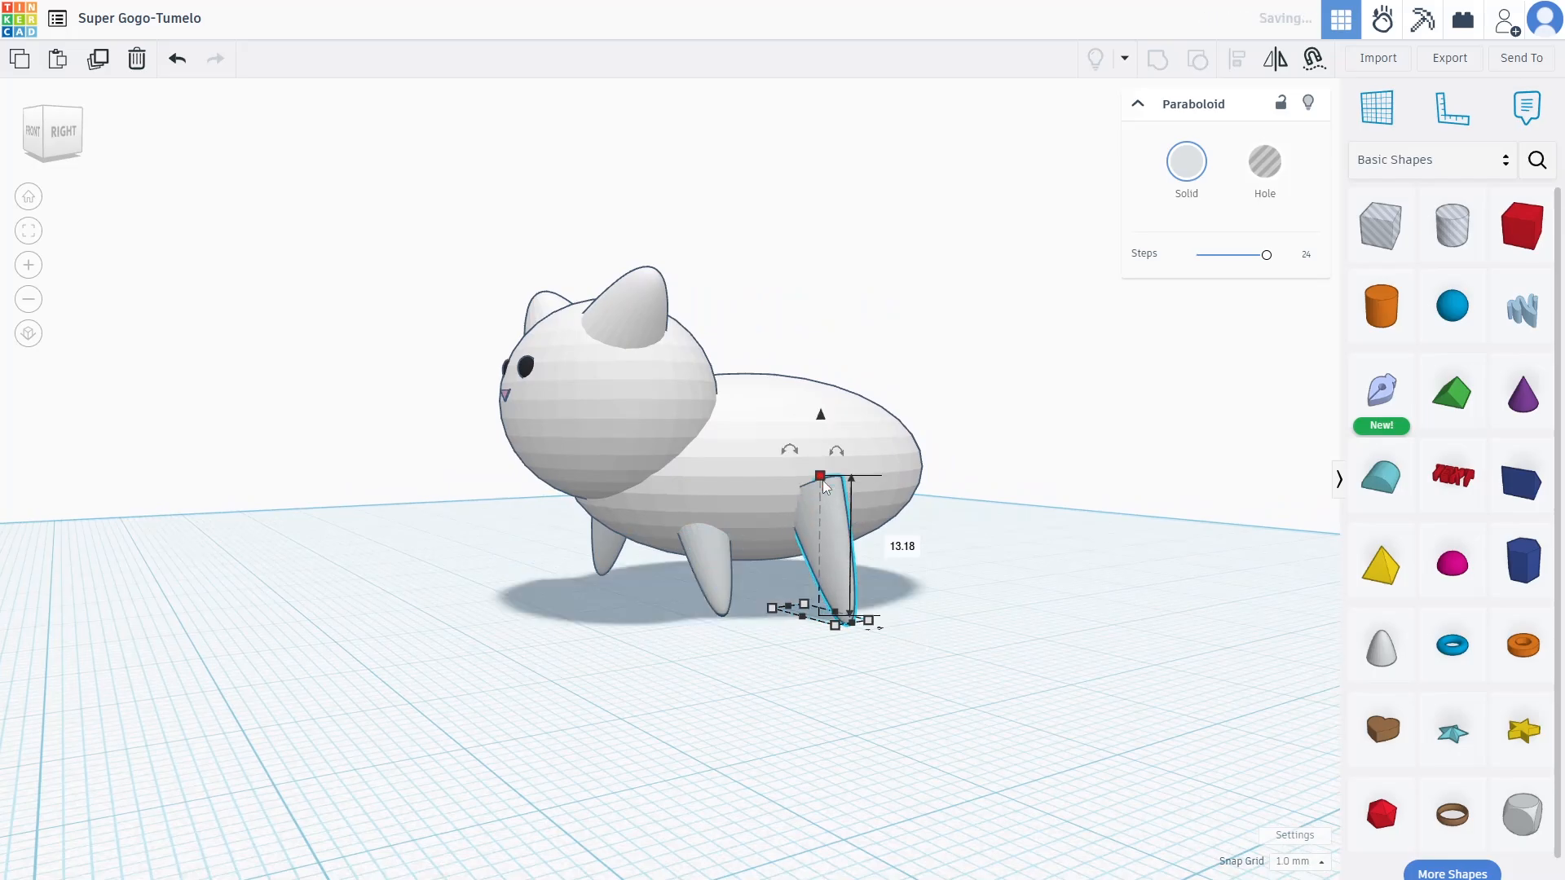
{"action": "left_click_drag", "start_coordinate": [860, 635], "coordinate": [877, 566]}
{"action": "right_click_drag", "start_coordinate": [877, 566], "coordinate": [1176, 651]}
Delete the extra leg, then tilt the other back leg 45° and reposition it
{"action": "key", "text": "Delete"}
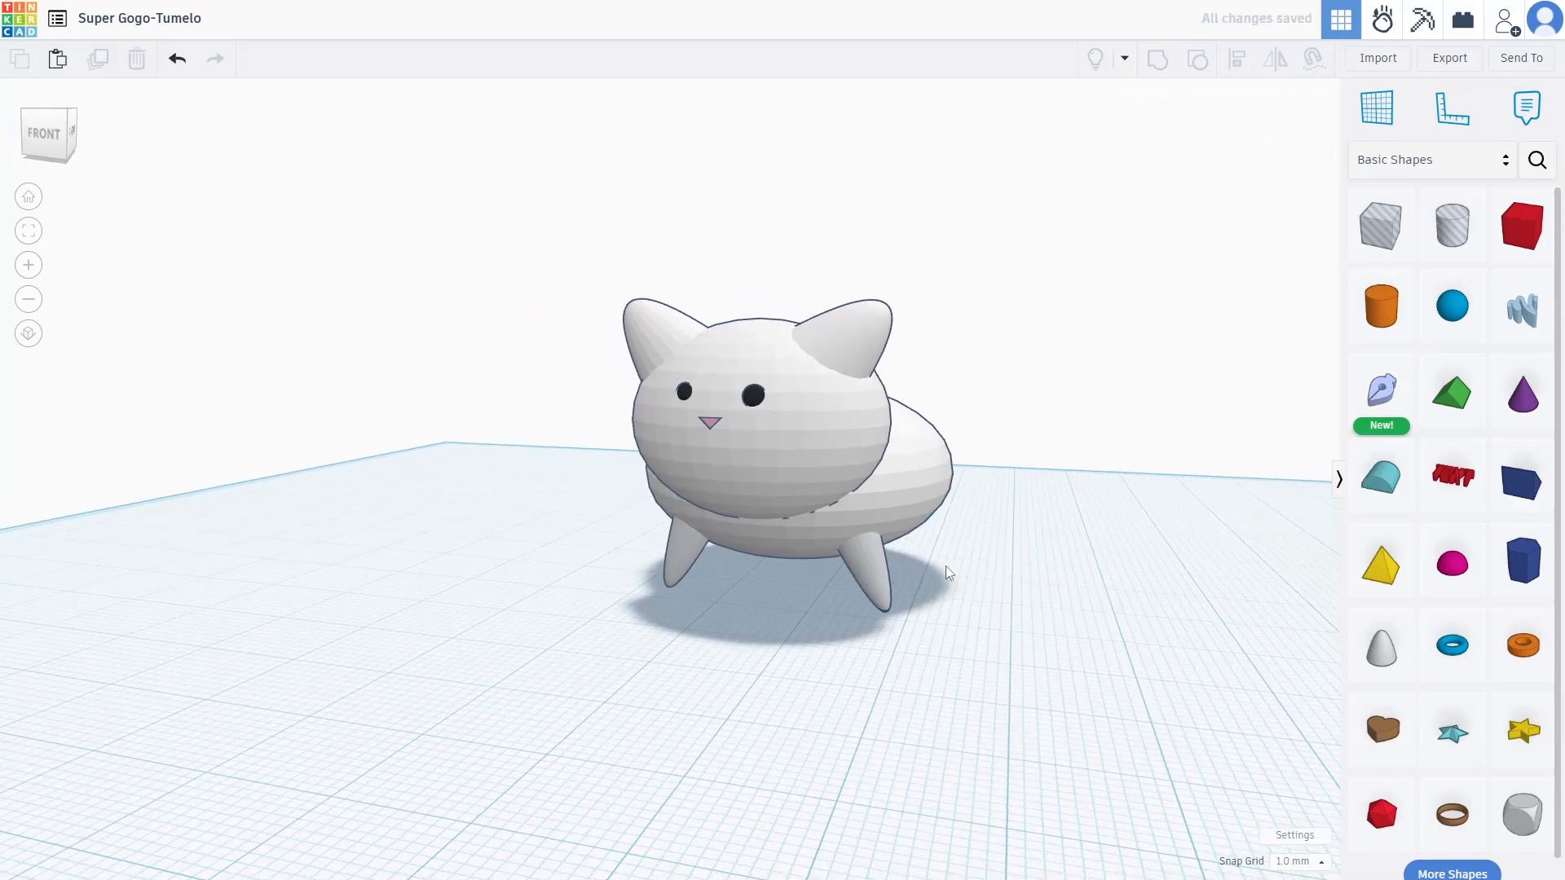
{"action": "left_click", "coordinate": [929, 562]}
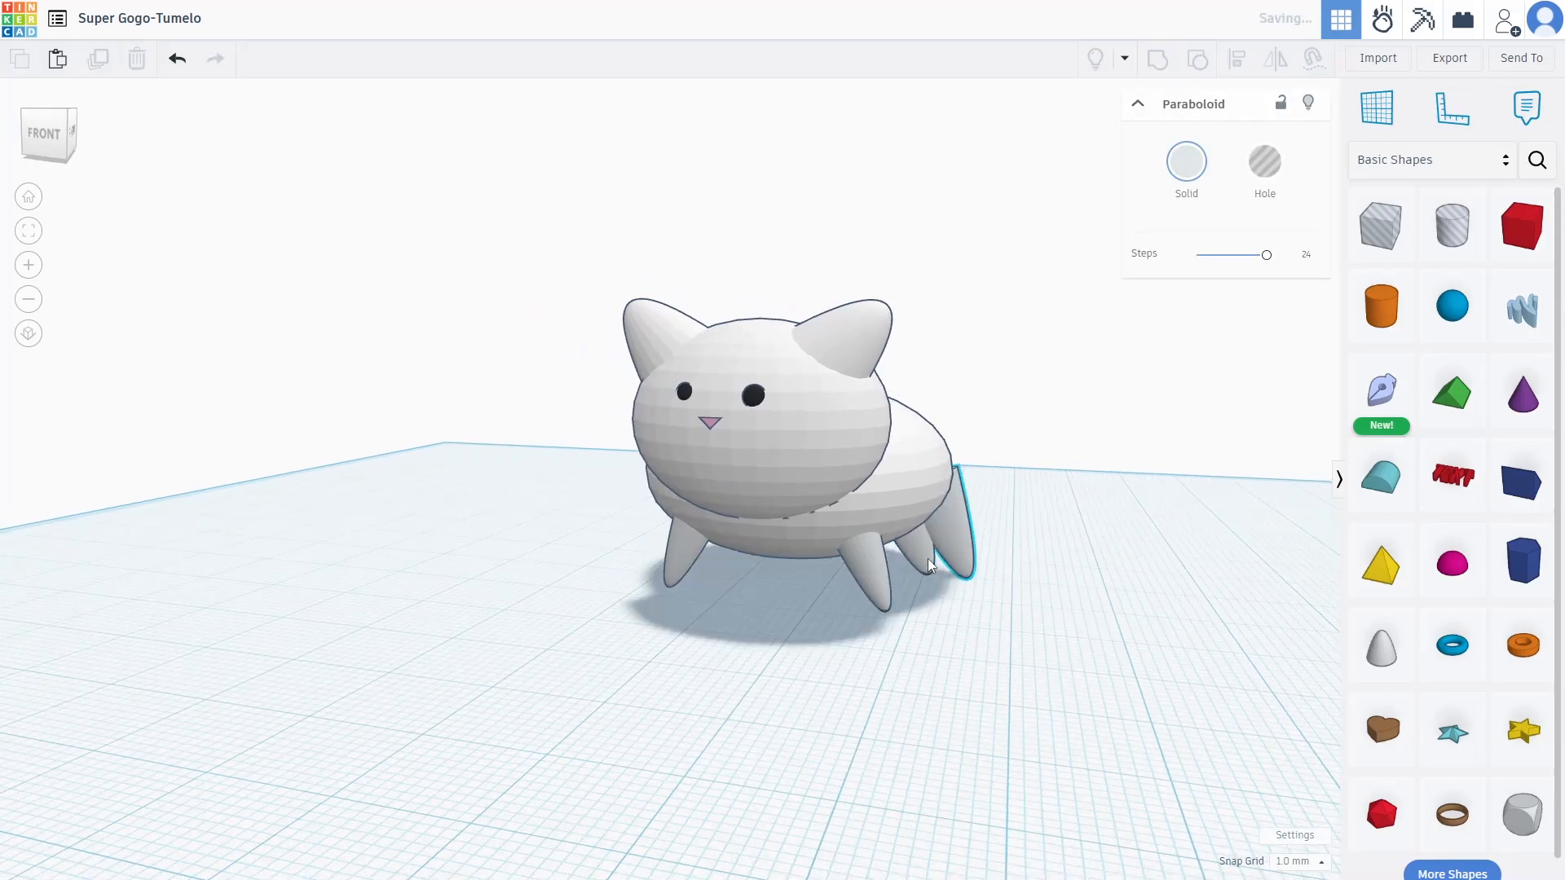
{"action": "left_click_drag", "start_coordinate": [943, 439], "coordinate": [998, 568]}
{"action": "right_click_drag", "start_coordinate": [688, 653], "coordinate": [675, 555]}
{"action": "left_click_drag", "start_coordinate": [628, 527], "coordinate": [644, 544]}
{"action": "right_click_drag", "start_coordinate": [643, 543], "coordinate": [719, 659]}
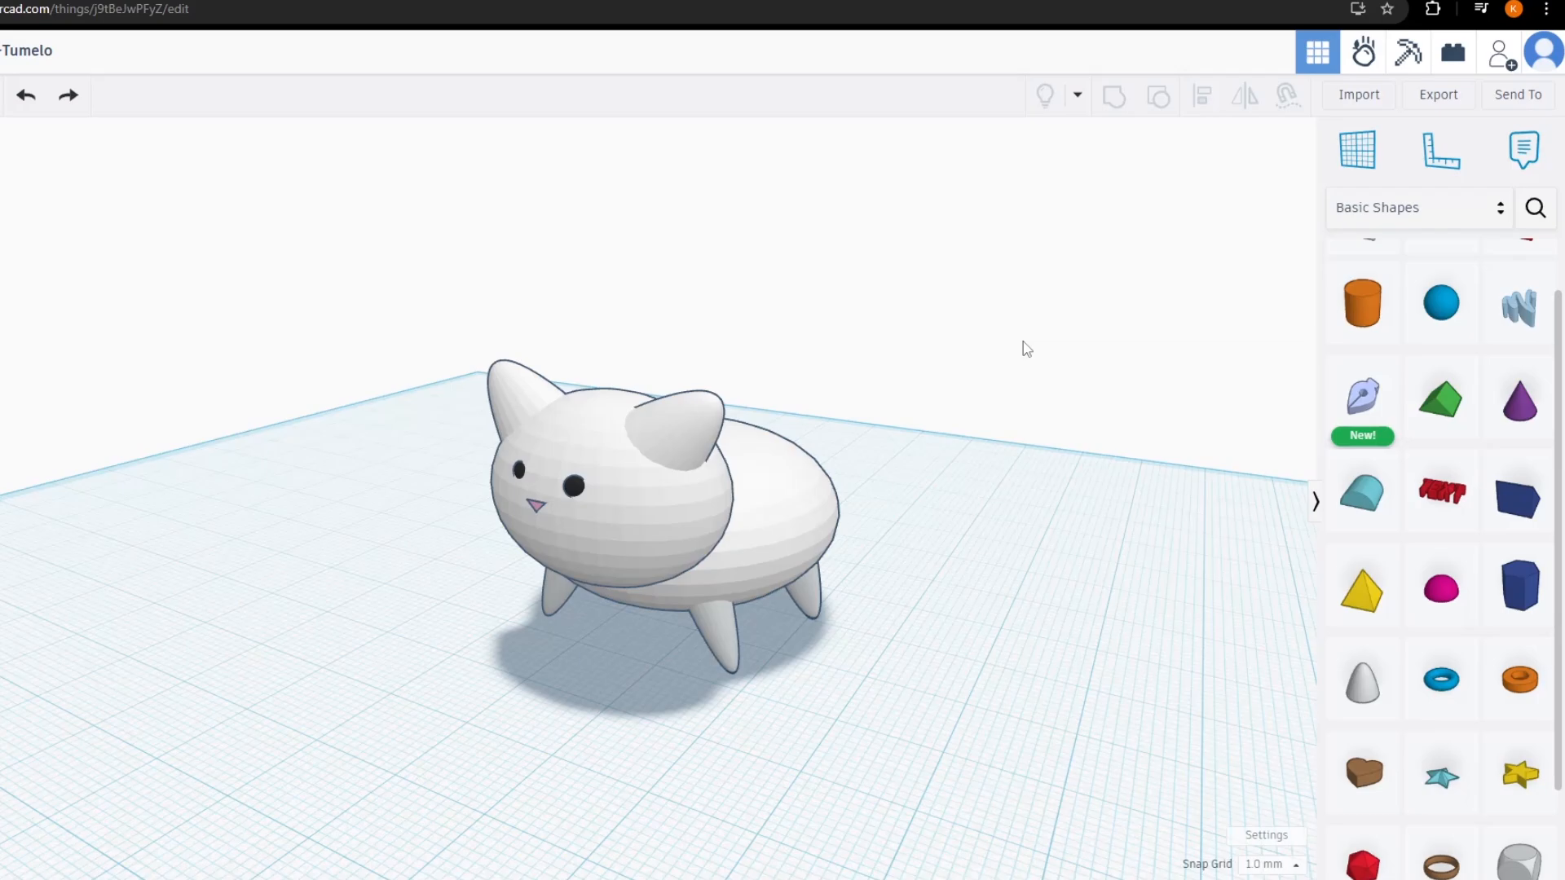
Switch the shape catalogue to Shape Generators and search for 'donut'
{"action": "scroll", "coordinate": [1501, 380], "scroll_direction": "up", "scroll_amount": 2}
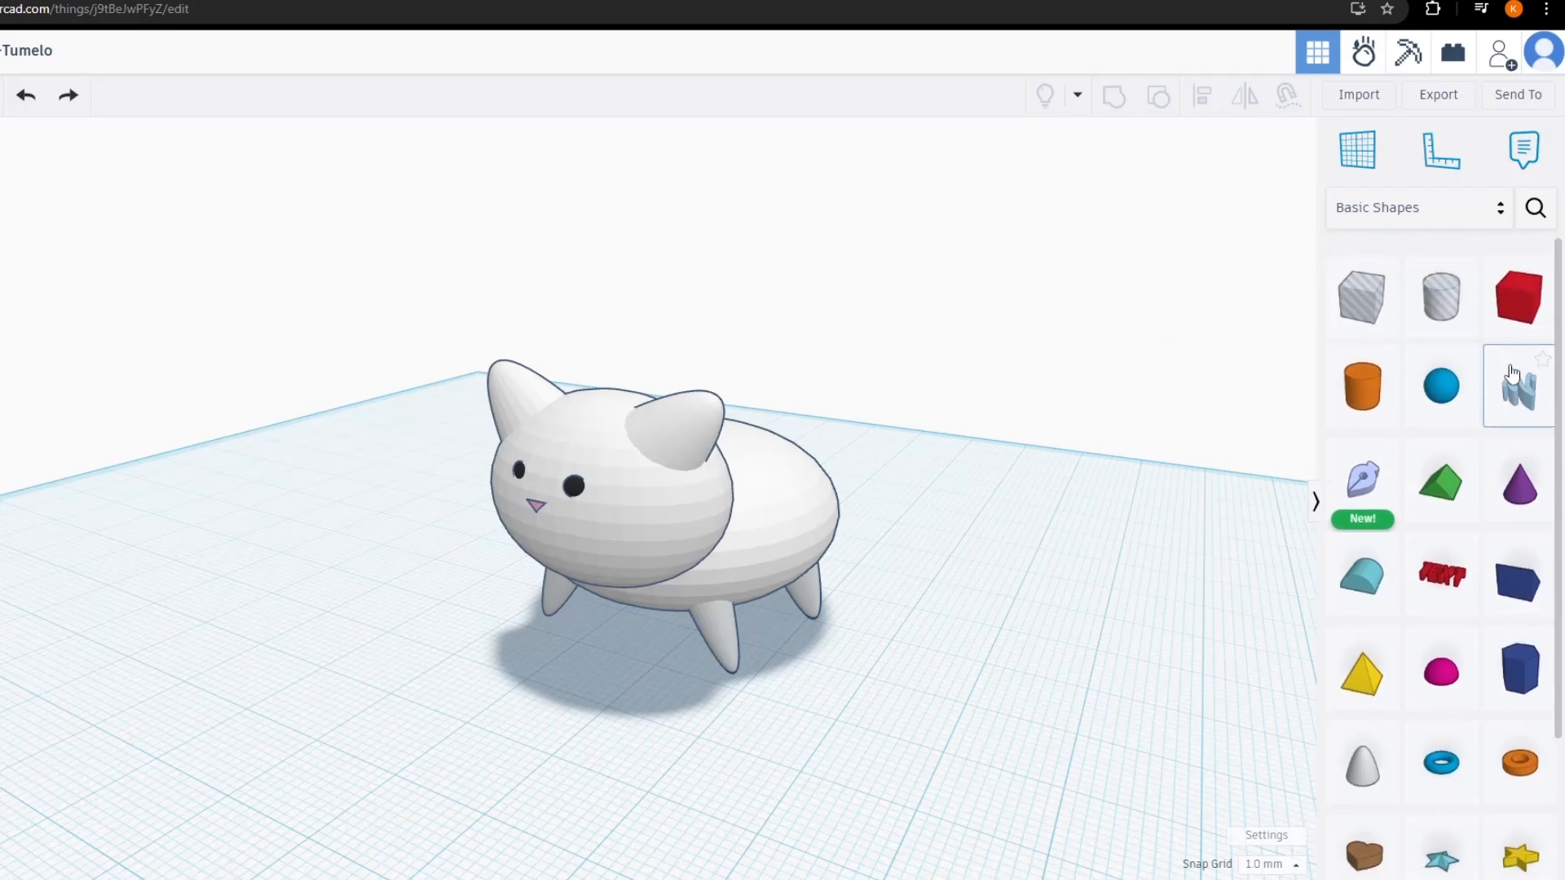
{"action": "left_click", "coordinate": [1457, 210]}
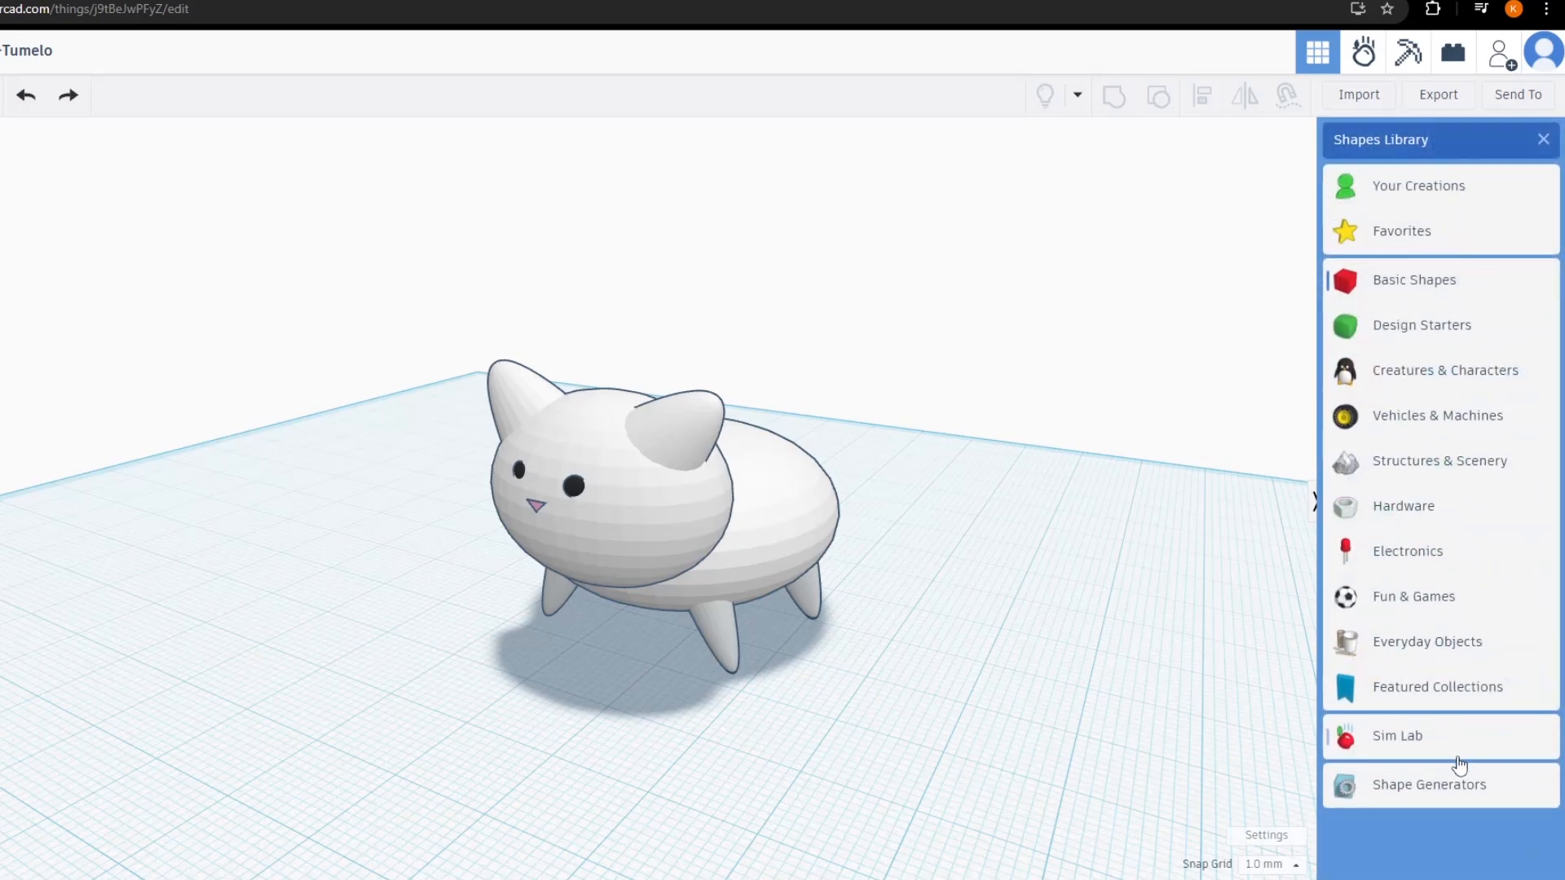
{"action": "left_click", "coordinate": [1449, 794]}
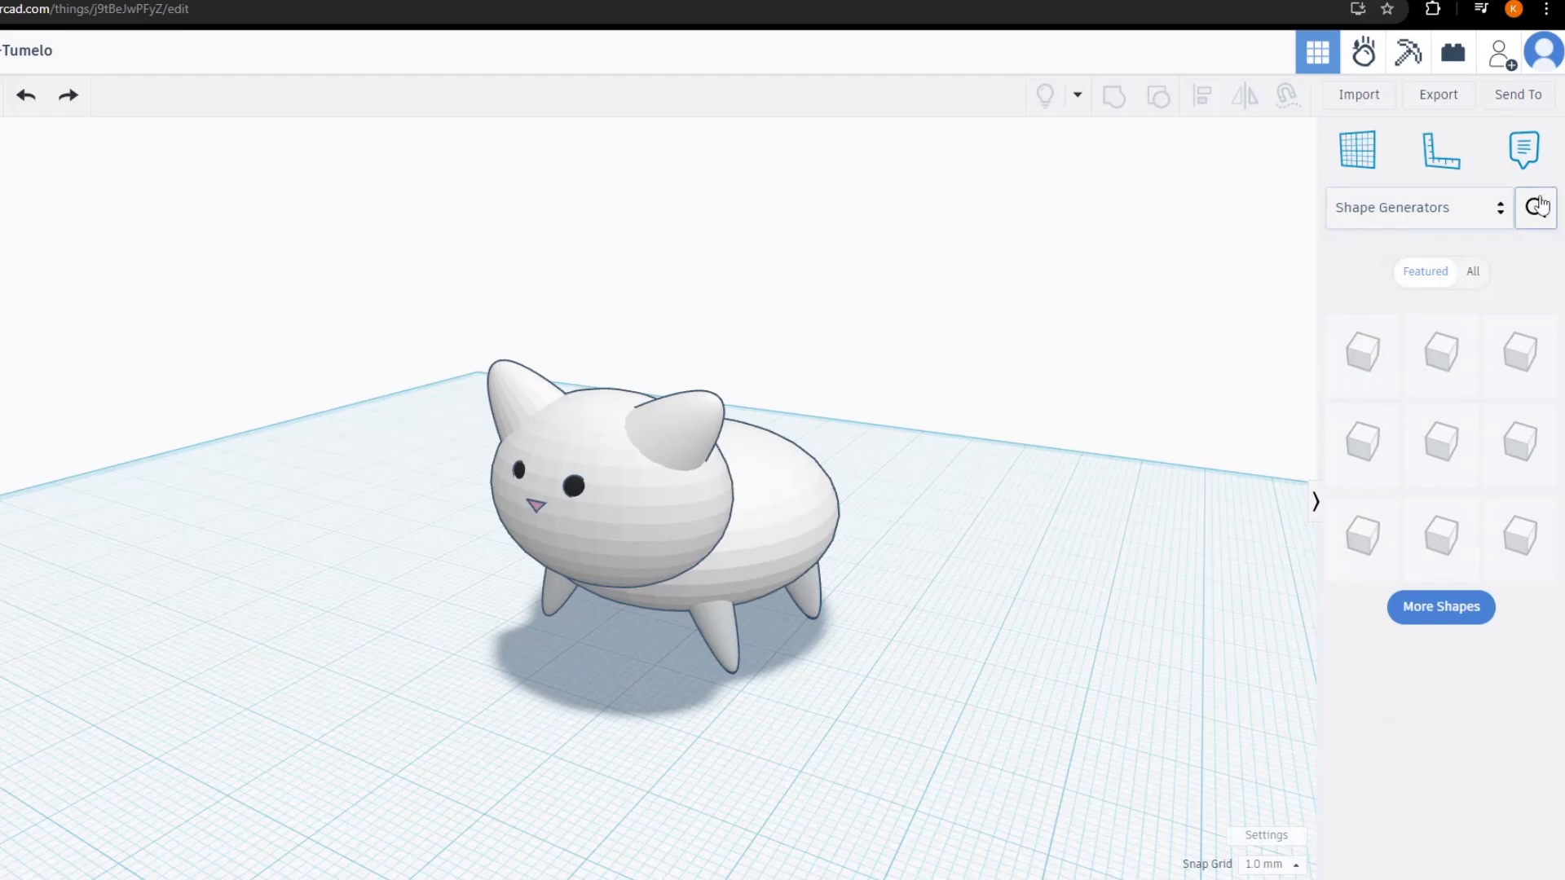
{"action": "left_click", "coordinate": [1536, 208]}
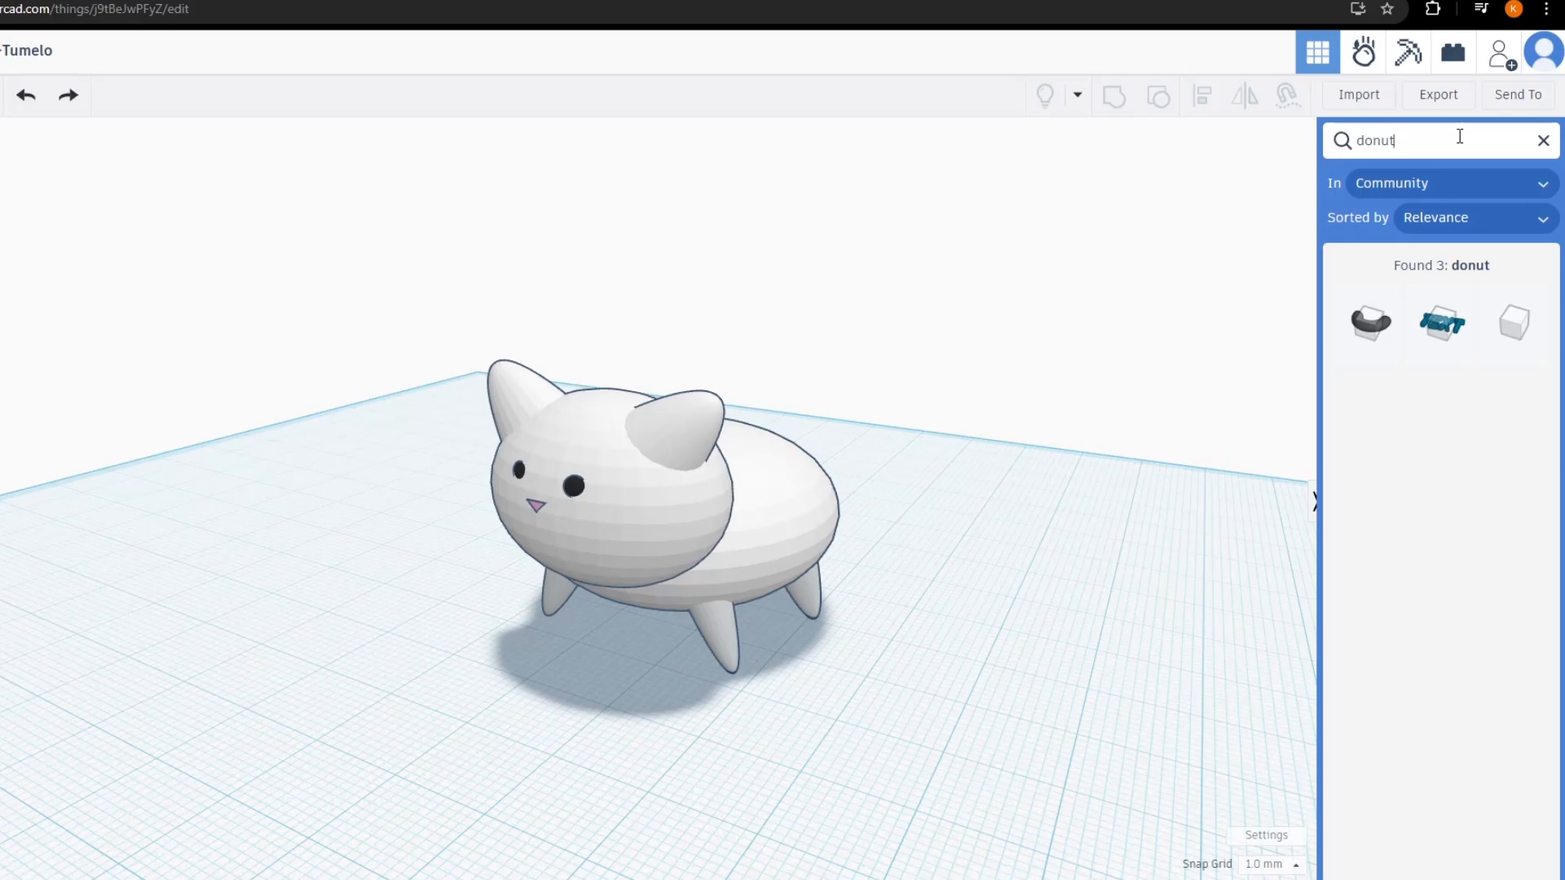
Place the donut slice beside the cat and rotate it to 165°
{"action": "left_click_drag", "start_coordinate": [1400, 324], "coordinate": [954, 681]}
{"action": "right_click_drag", "start_coordinate": [1009, 531], "coordinate": [959, 733]}
{"action": "left_click_drag", "start_coordinate": [959, 728], "coordinate": [932, 586]}
{"action": "left_click_drag", "start_coordinate": [954, 533], "coordinate": [928, 518]}
{"action": "key", "text": "ctrl+z"}
{"action": "left_click_drag", "start_coordinate": [987, 657], "coordinate": [814, 560]}
{"action": "right_click_drag", "start_coordinate": [913, 565], "coordinate": [794, 635]}
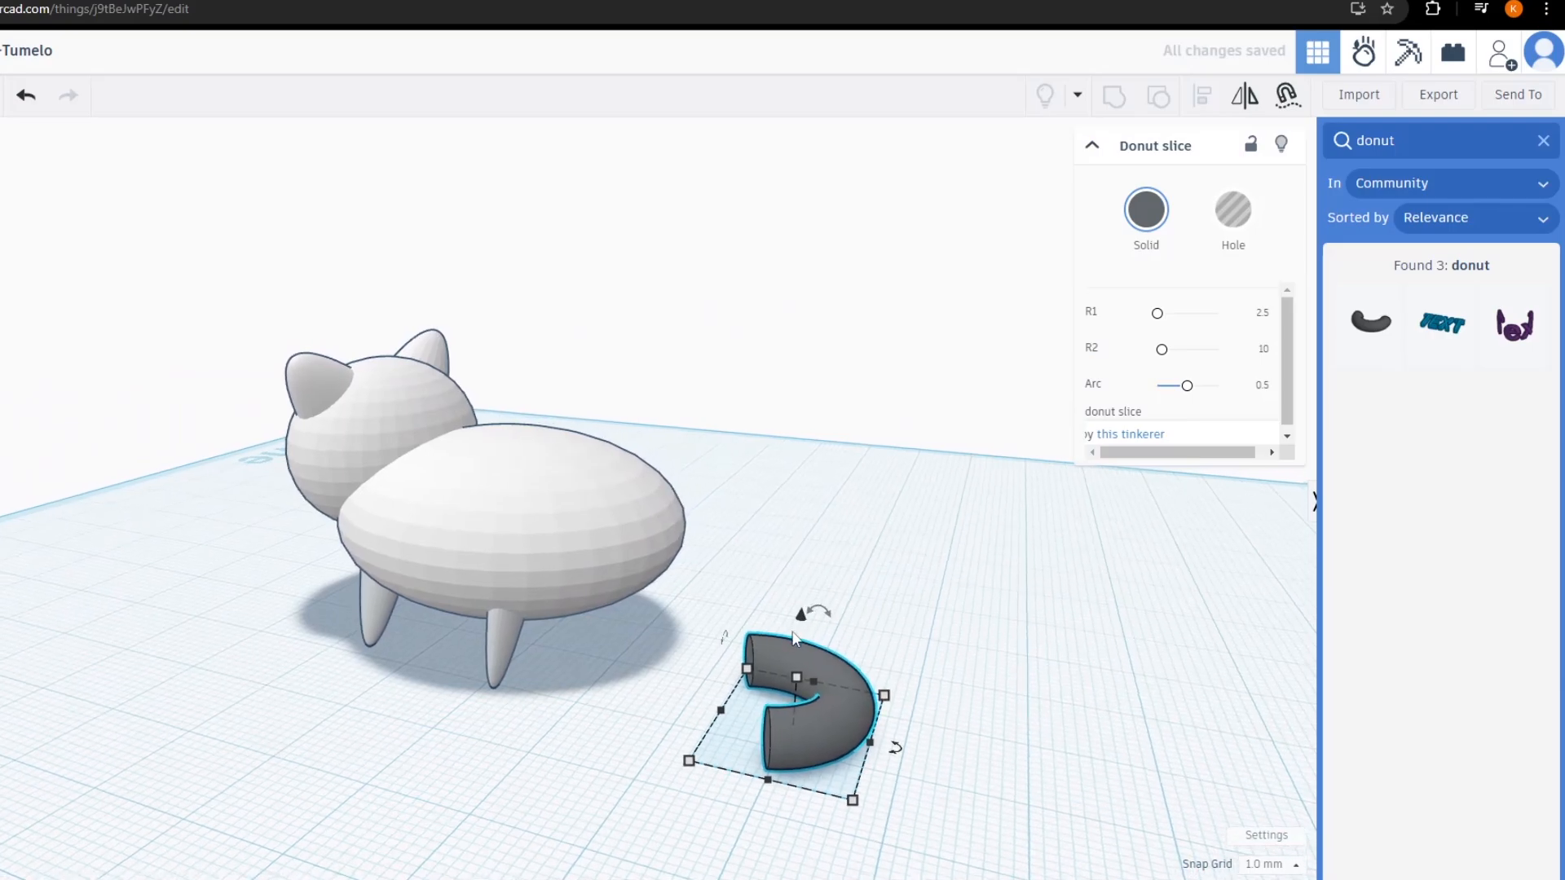
Raise the donut slice 11.00, move it to the cat's rear and rotate it 45° upright
{"action": "left_click_drag", "start_coordinate": [802, 617], "coordinate": [810, 500]}
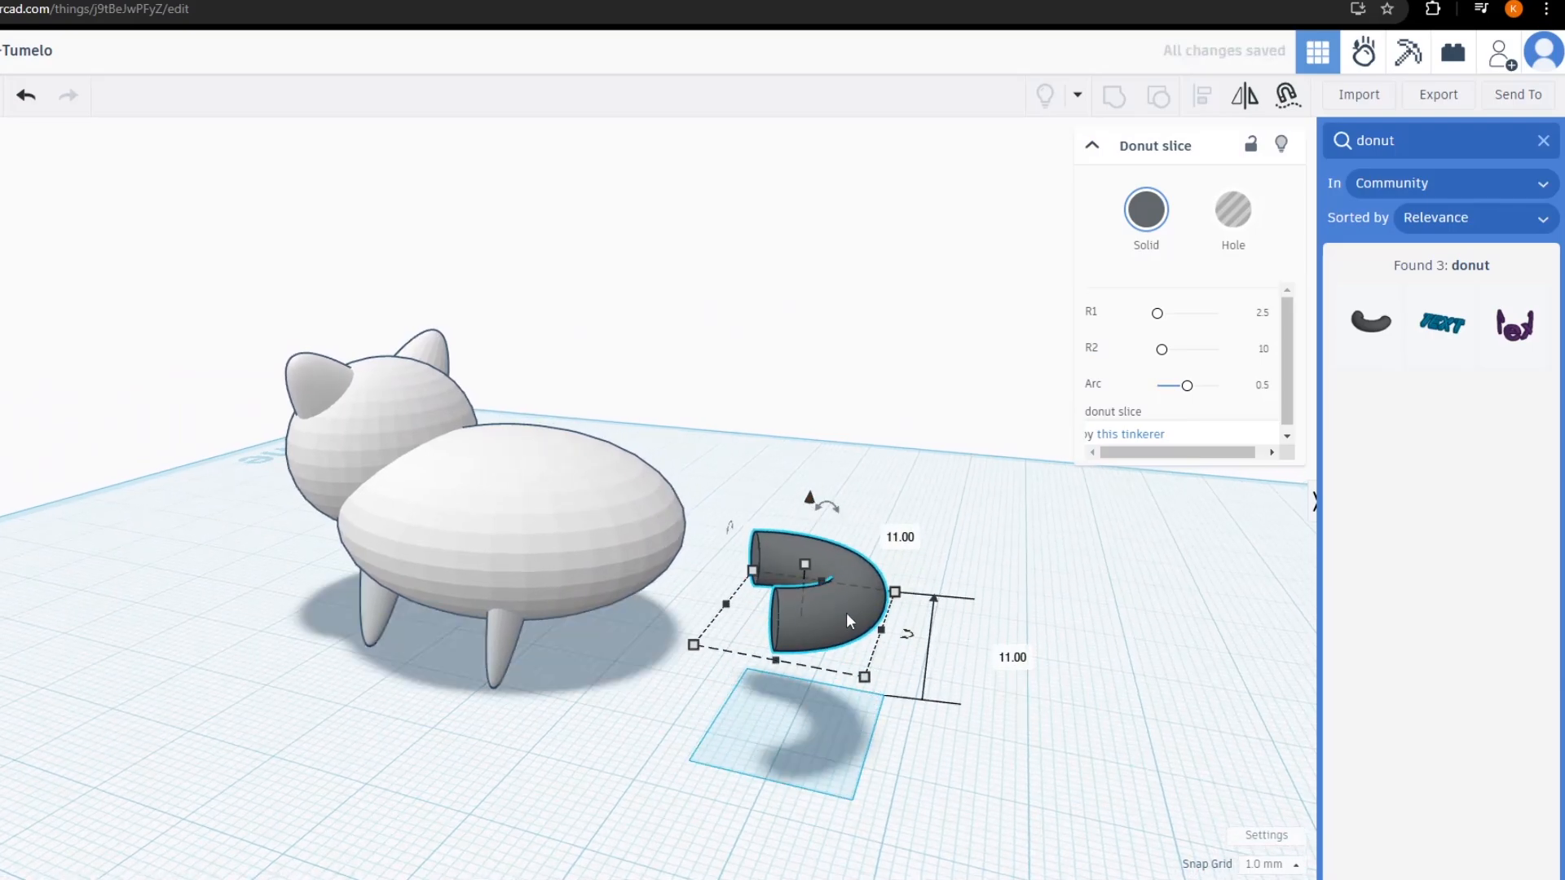
{"action": "left_click_drag", "start_coordinate": [850, 634], "coordinate": [702, 597]}
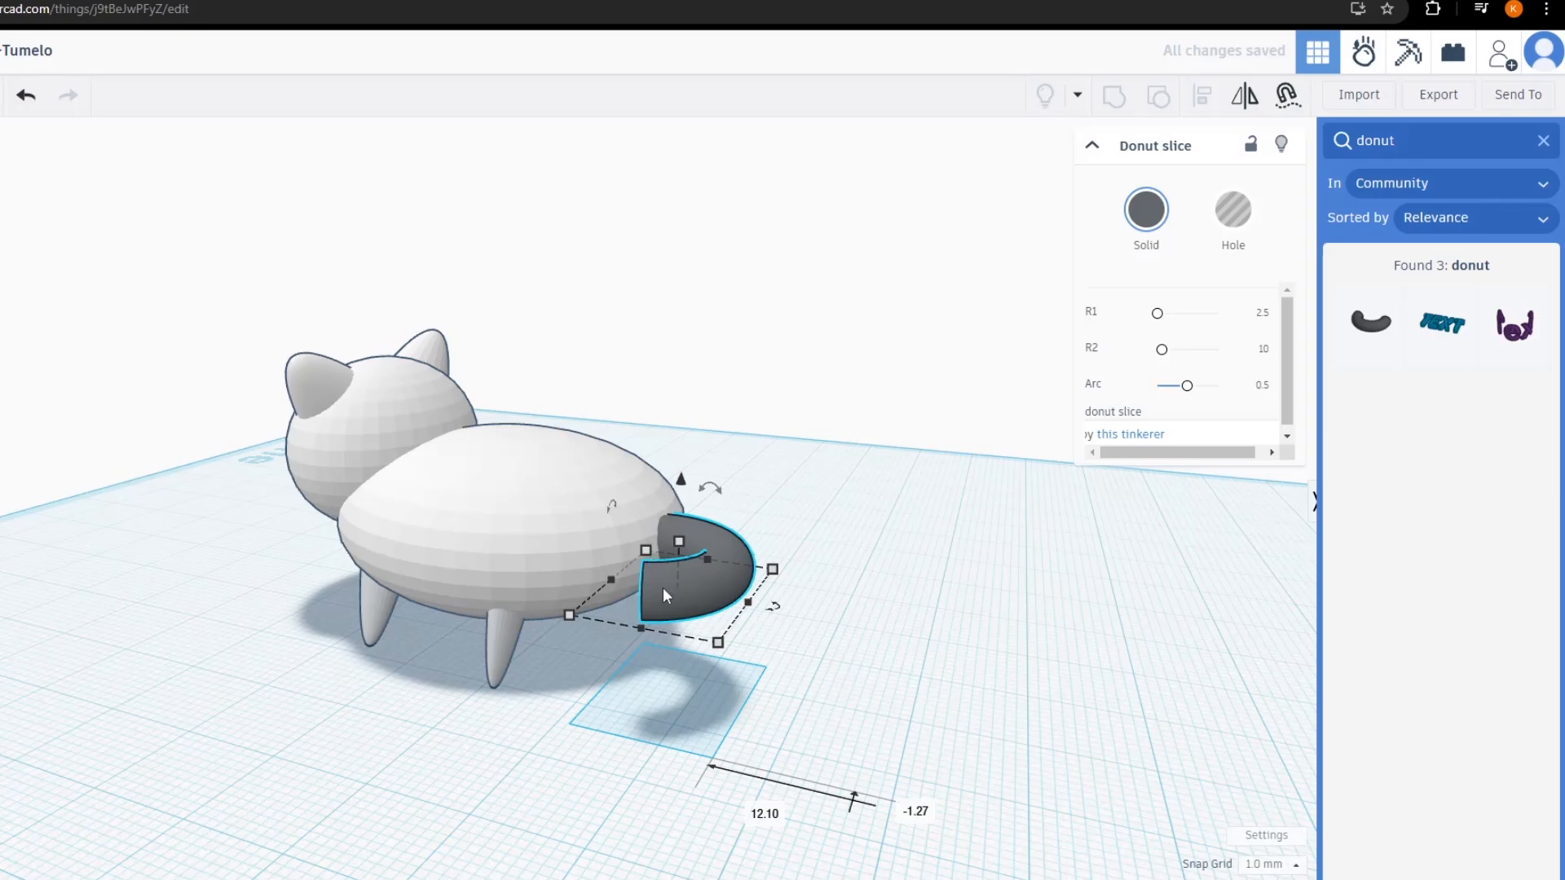
{"action": "right_click_drag", "start_coordinate": [884, 667], "coordinate": [832, 466]}
{"action": "left_click_drag", "start_coordinate": [894, 463], "coordinate": [921, 507]}
{"action": "right_click_drag", "start_coordinate": [928, 502], "coordinate": [743, 483]}
{"action": "left_click_drag", "start_coordinate": [746, 441], "coordinate": [741, 493]}
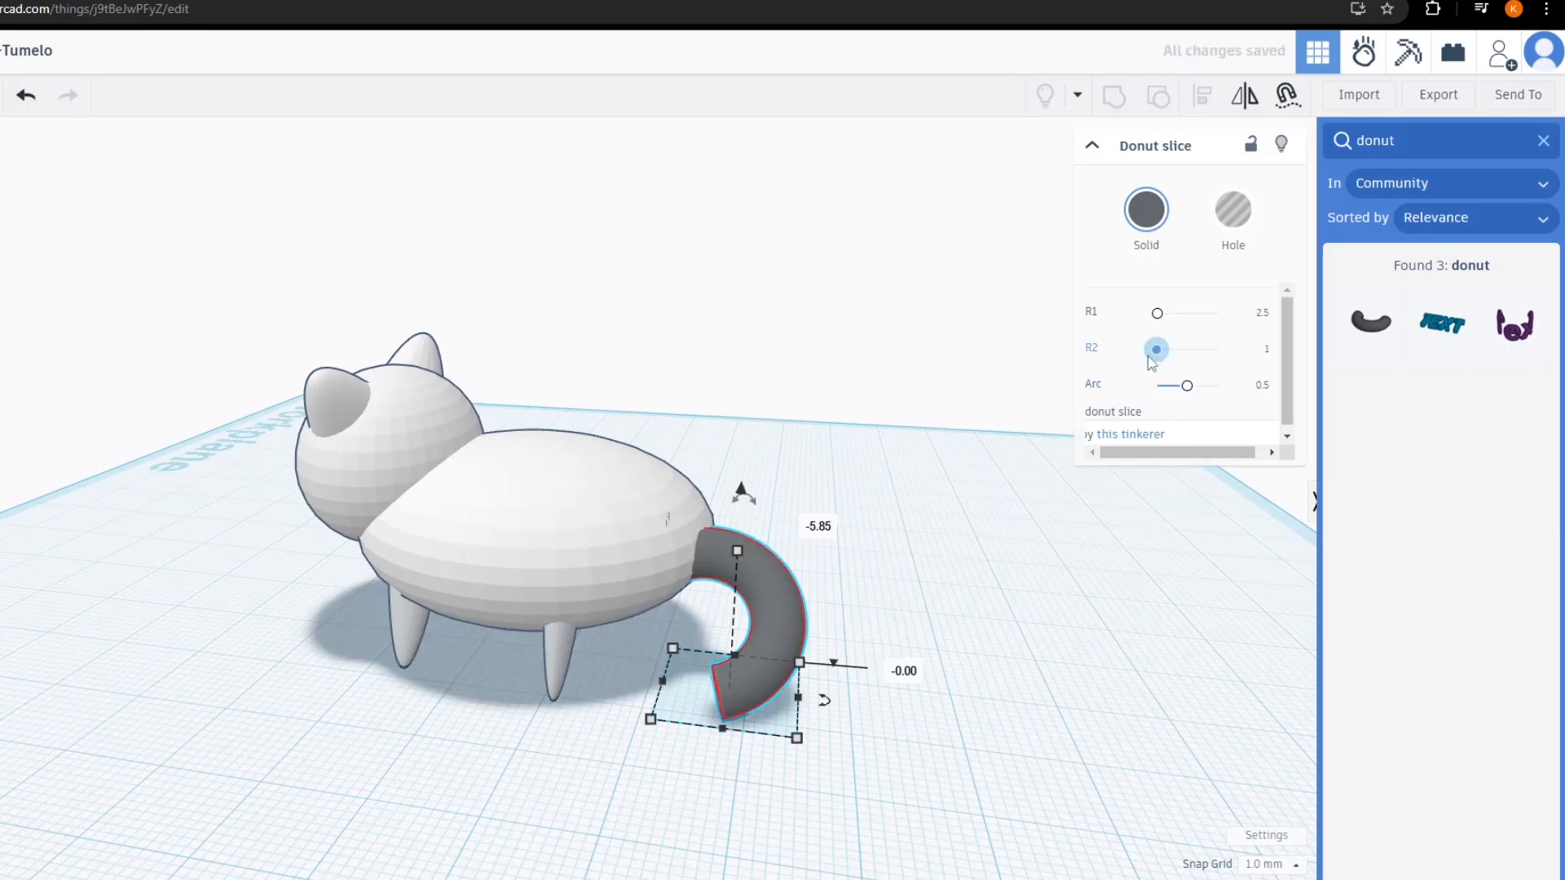
Set the tail's R1 to about 2.41 and push it against the cat's body
{"action": "left_click_drag", "start_coordinate": [1157, 318], "coordinate": [1158, 326]}
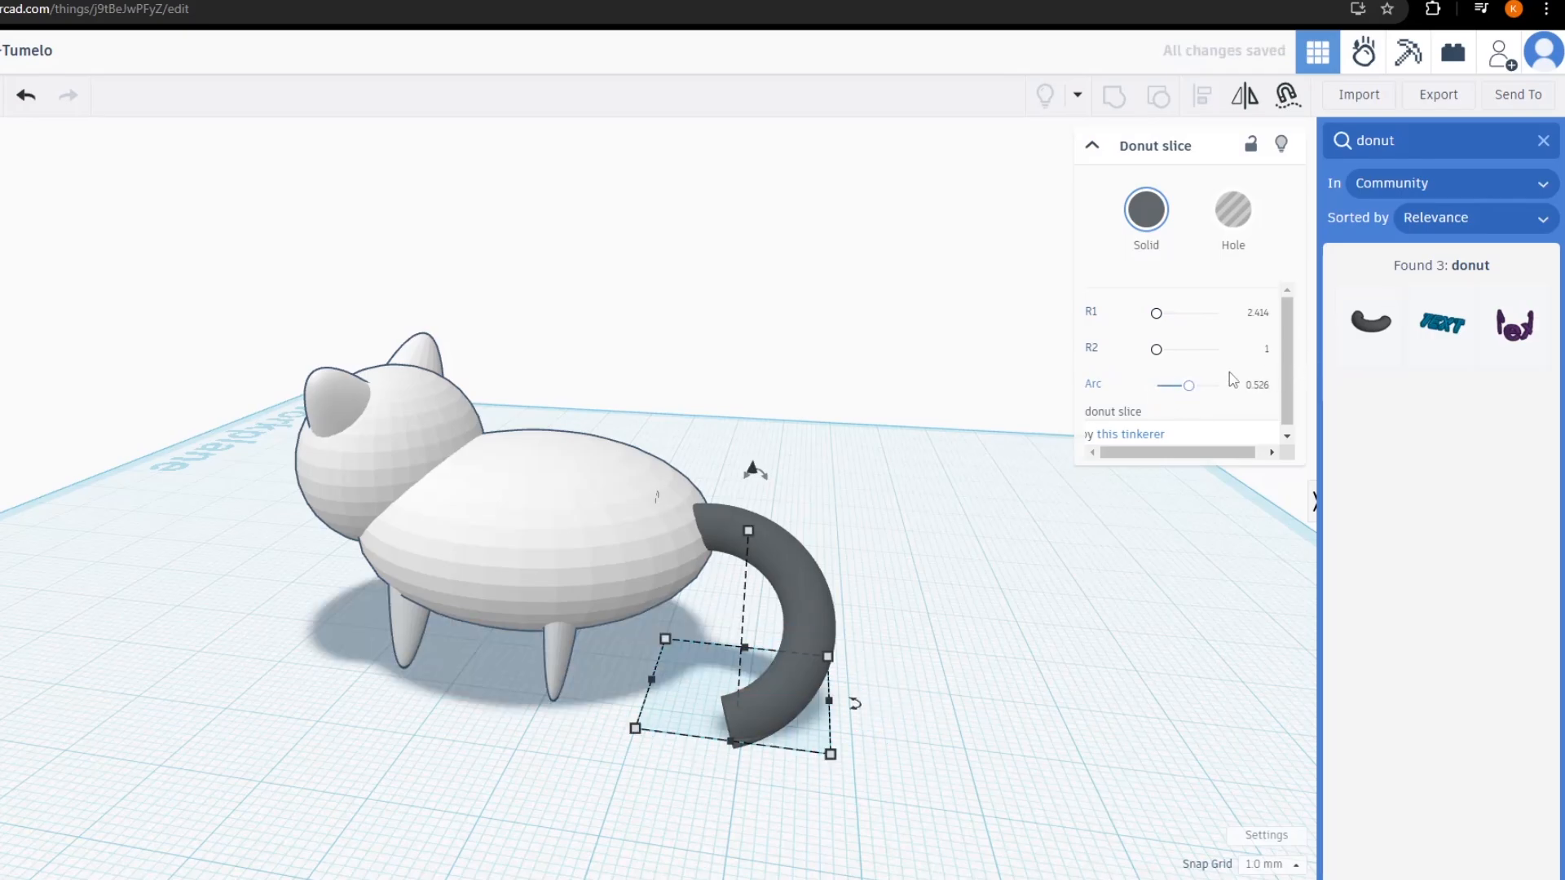
{"action": "left_click", "coordinate": [790, 561]}
{"action": "left_click_drag", "start_coordinate": [804, 605], "coordinate": [716, 578]}
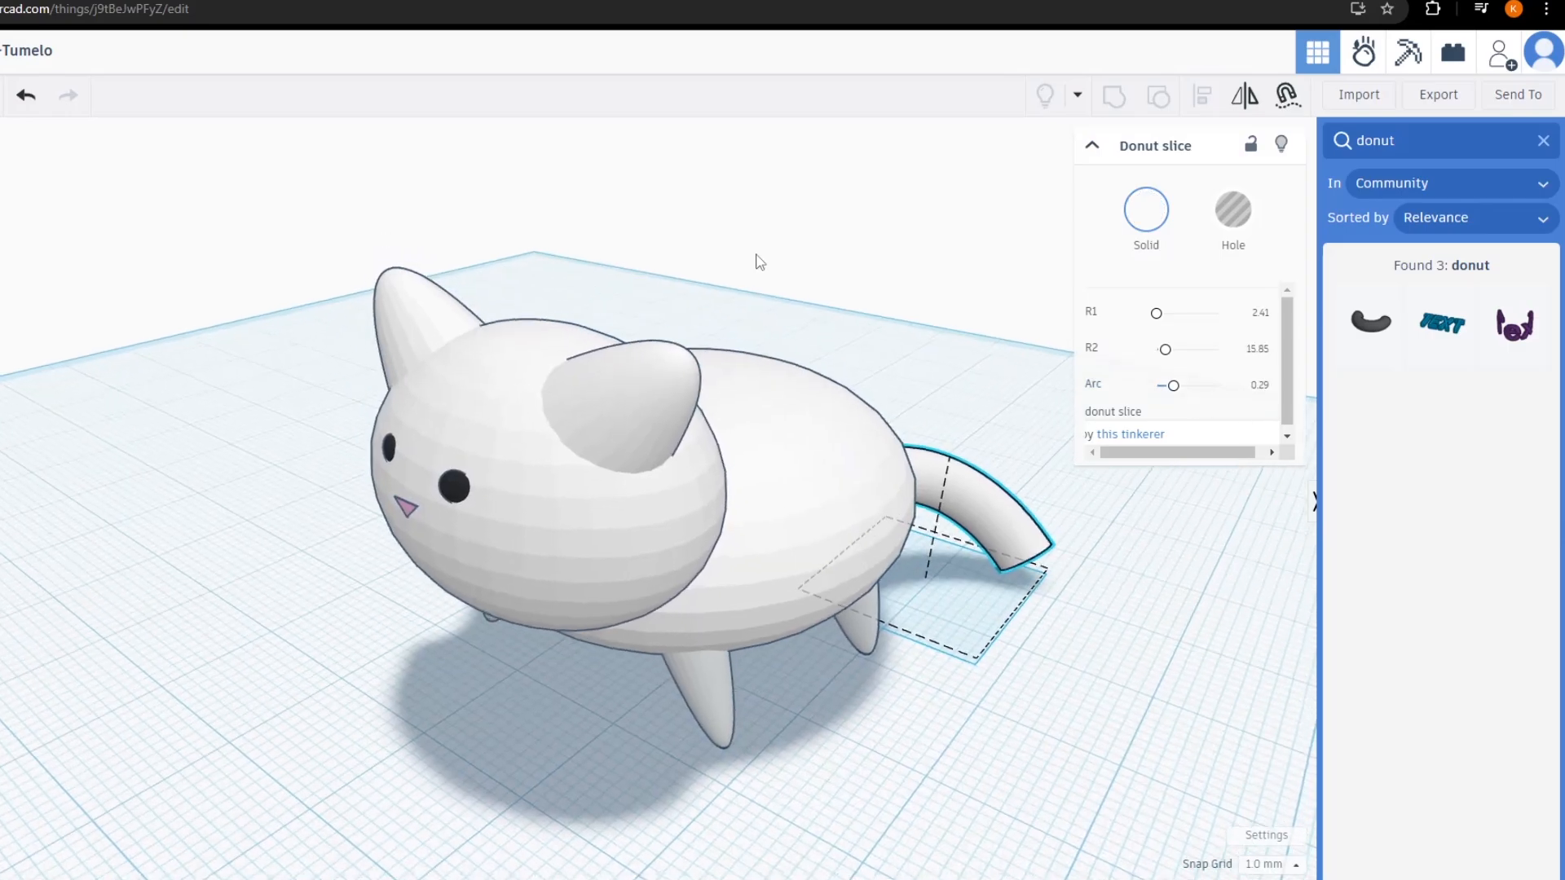
{"action": "right_click_drag", "start_coordinate": [770, 259], "coordinate": [550, 253]}
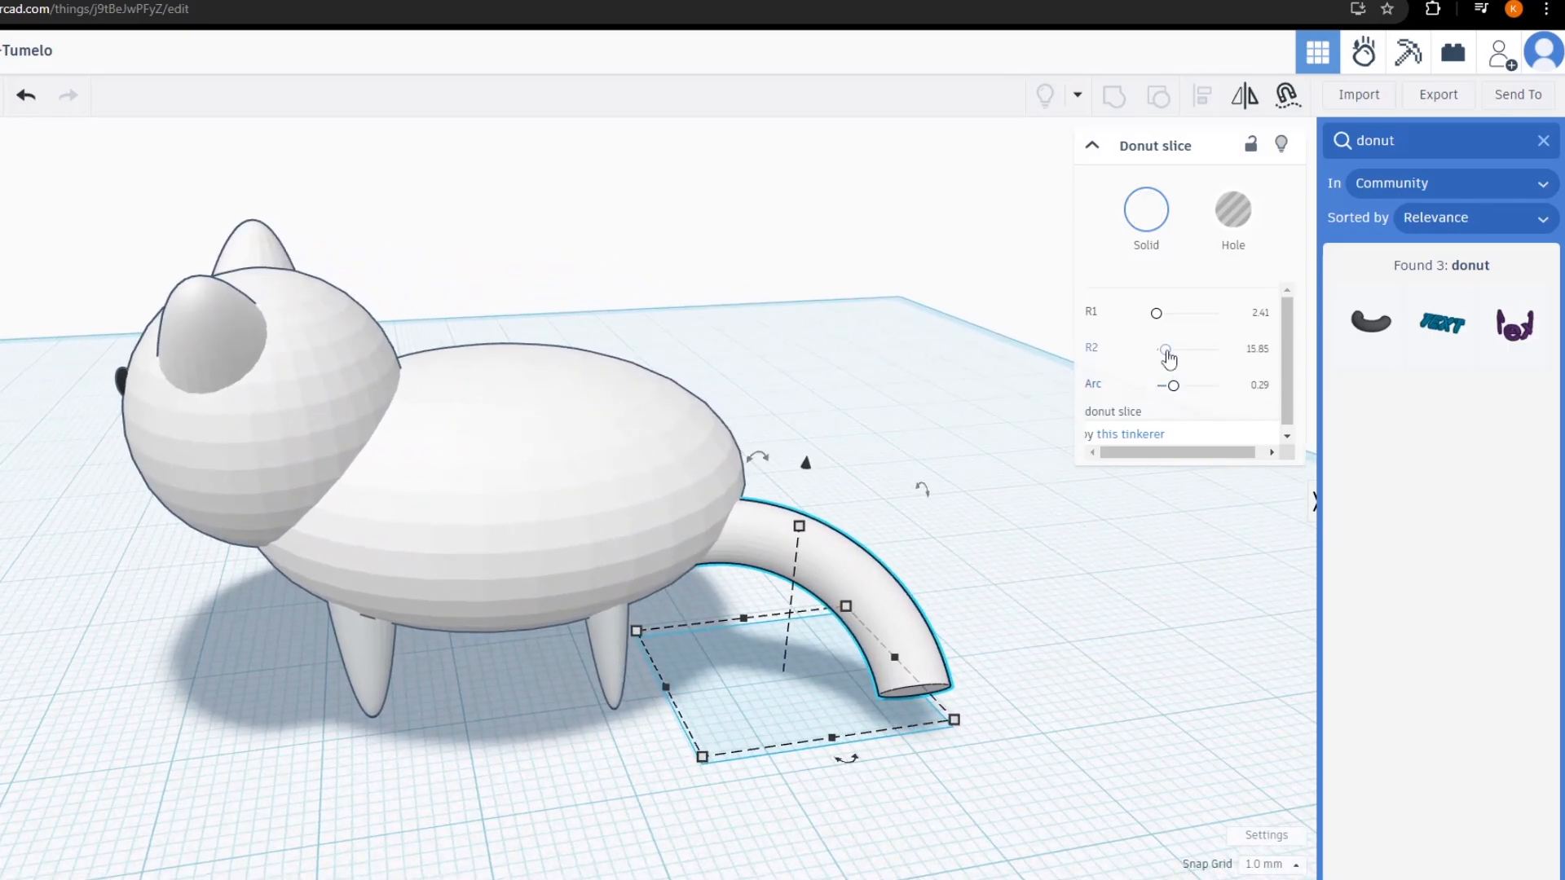
Reduce the tail's R2 to 11.61, rotate it 45° and lower it to 3.00
{"action": "left_click_drag", "start_coordinate": [1168, 359], "coordinate": [1166, 359]}
{"action": "left_click_drag", "start_coordinate": [779, 618], "coordinate": [798, 593]}
{"action": "left_click_drag", "start_coordinate": [812, 505], "coordinate": [814, 405]}
{"action": "right_click_drag", "start_coordinate": [814, 405], "coordinate": [900, 529]}
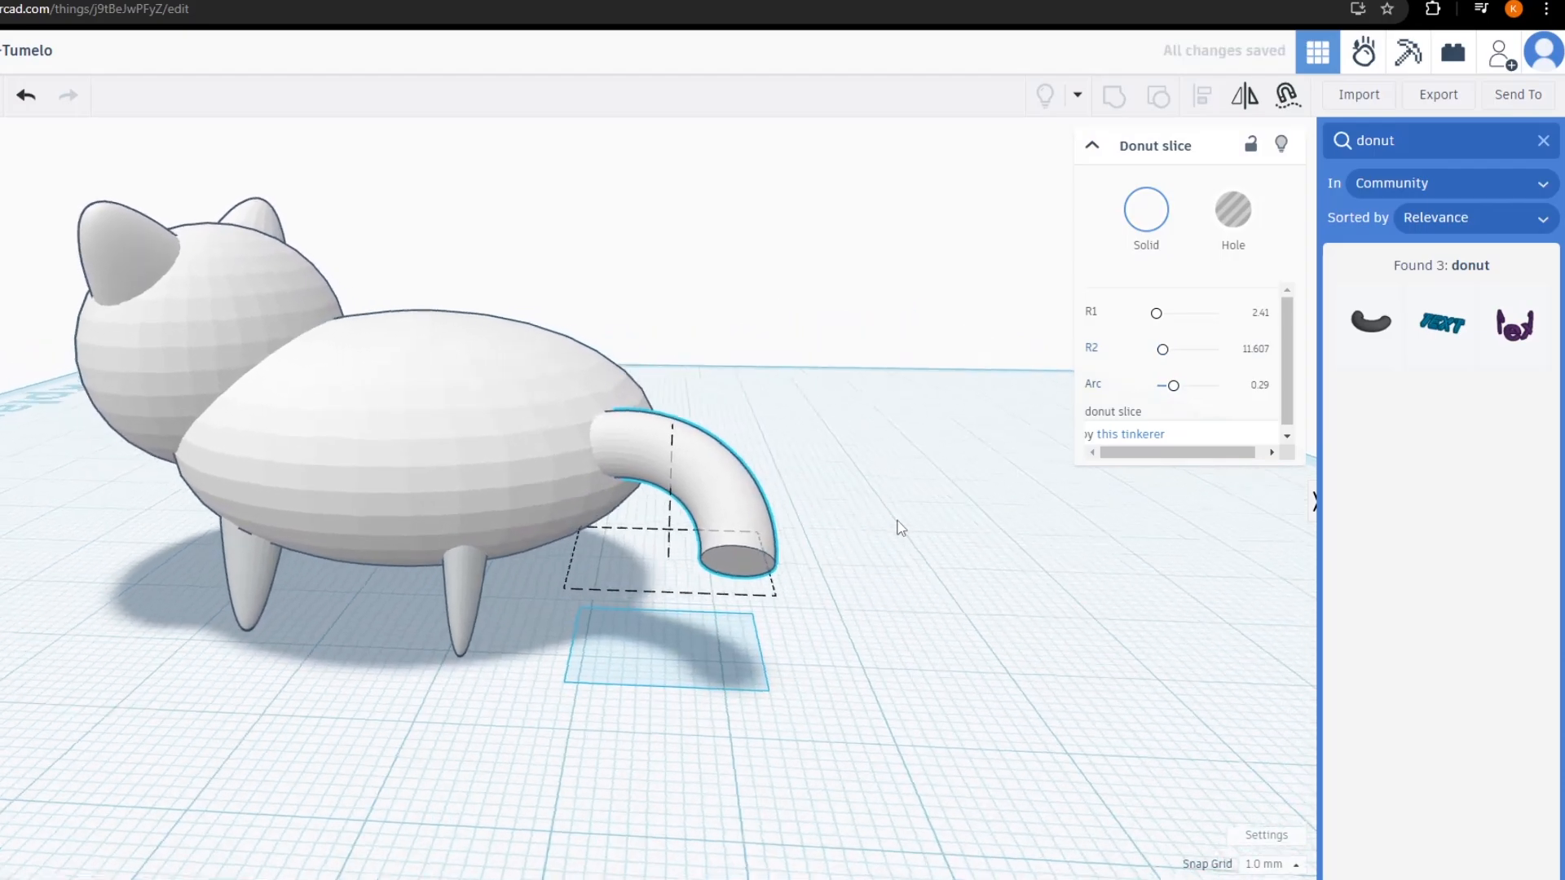
{"action": "left_click_drag", "start_coordinate": [540, 393], "coordinate": [593, 432]}
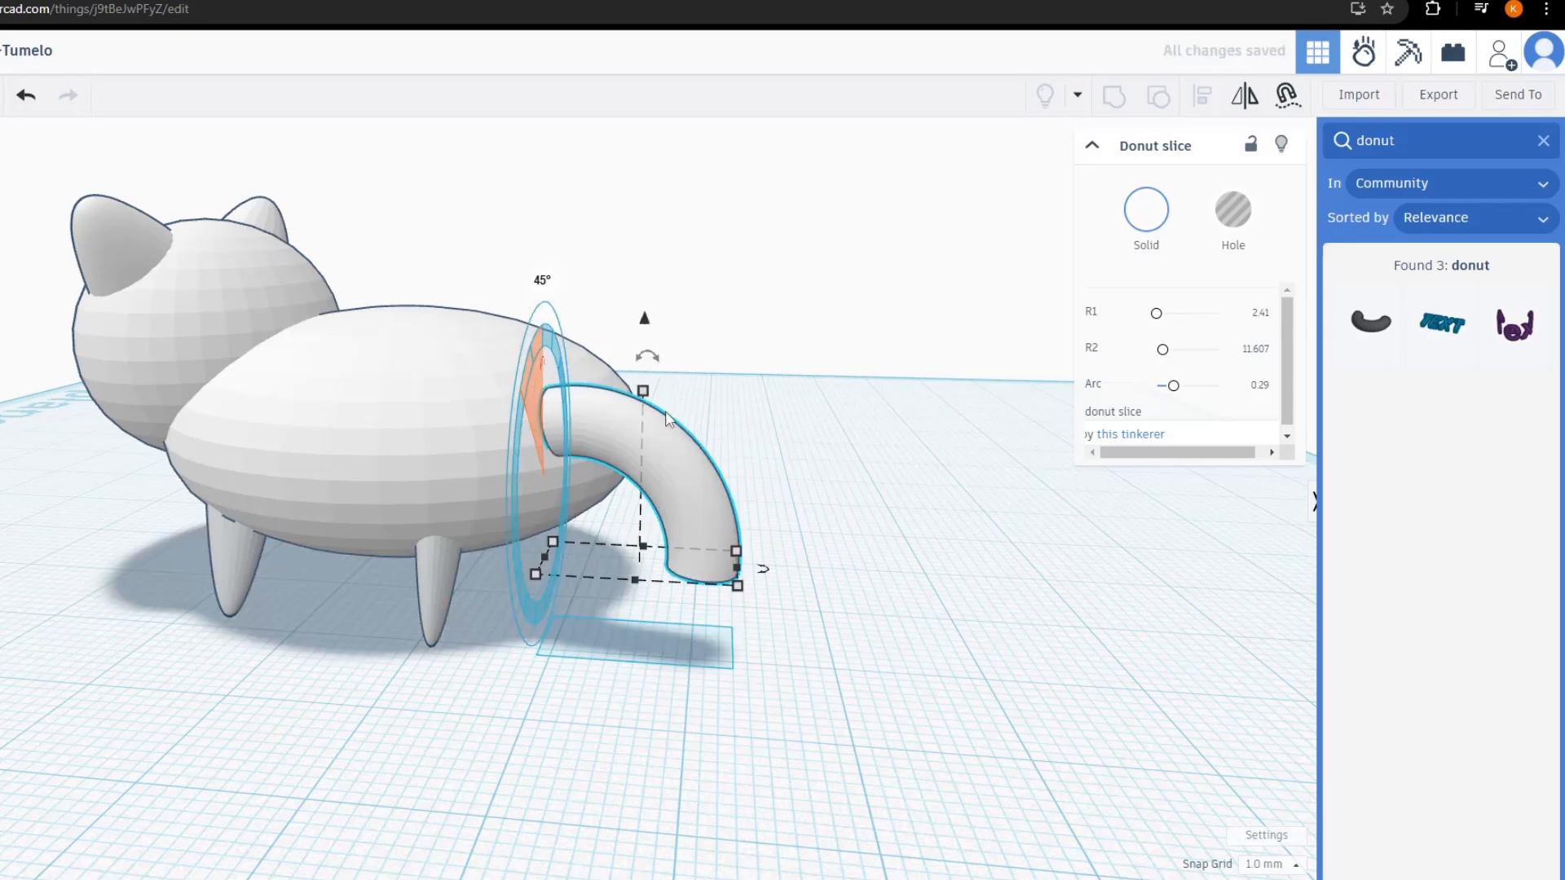
{"action": "left_click_drag", "start_coordinate": [654, 387], "coordinate": [654, 388]}
{"action": "left_click", "coordinate": [637, 402]}
{"action": "left_click_drag", "start_coordinate": [645, 322], "coordinate": [644, 364]}
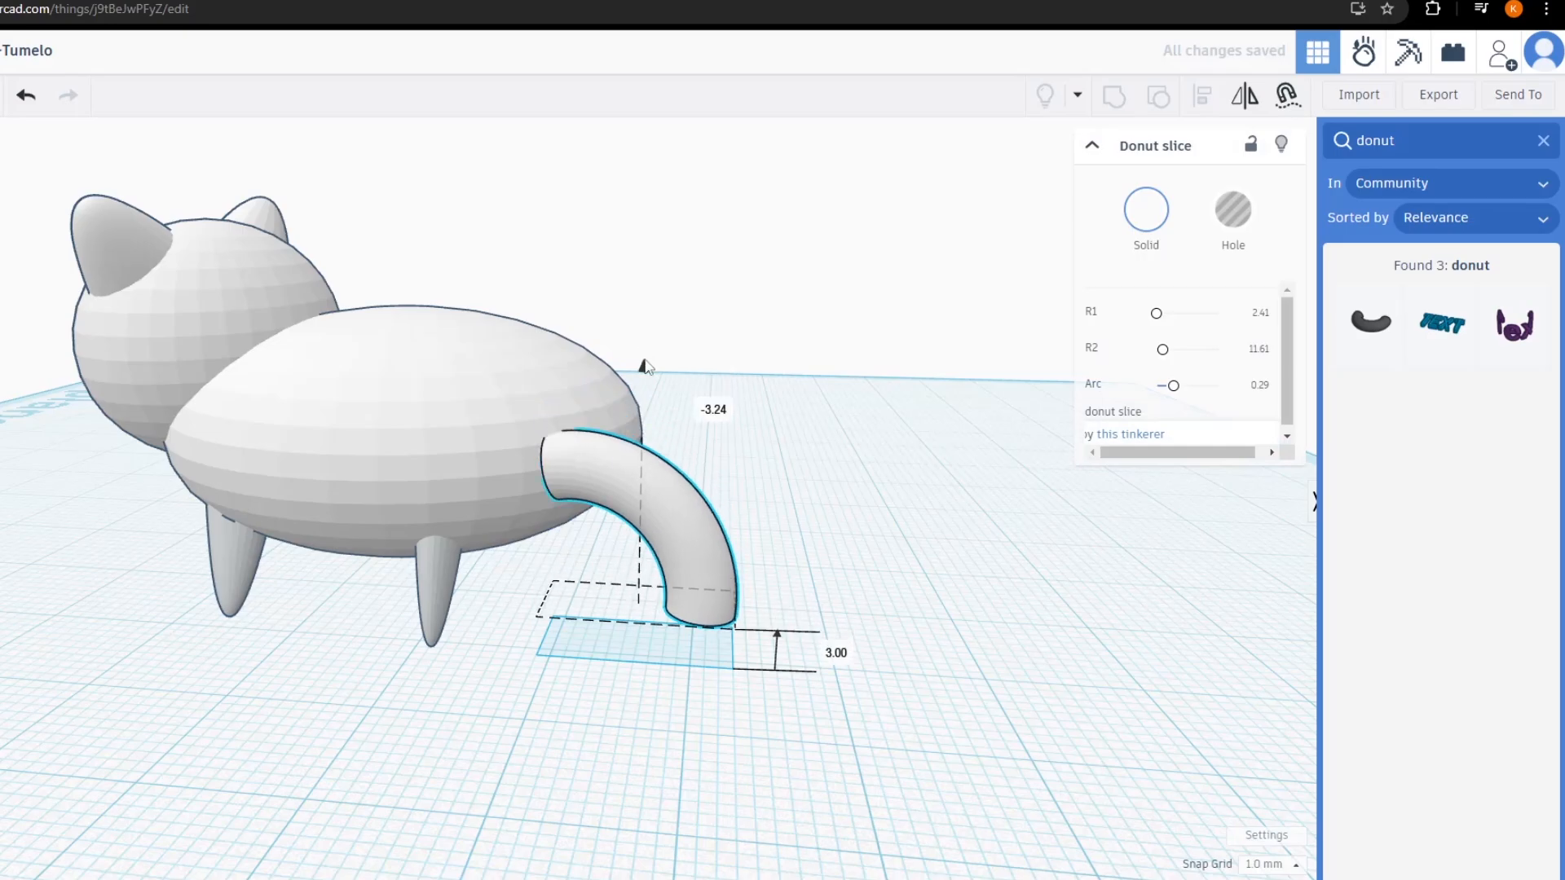
{"action": "left_click_drag", "start_coordinate": [672, 562], "coordinate": [684, 517]}
{"action": "right_click_drag", "start_coordinate": [874, 509], "coordinate": [771, 576]}
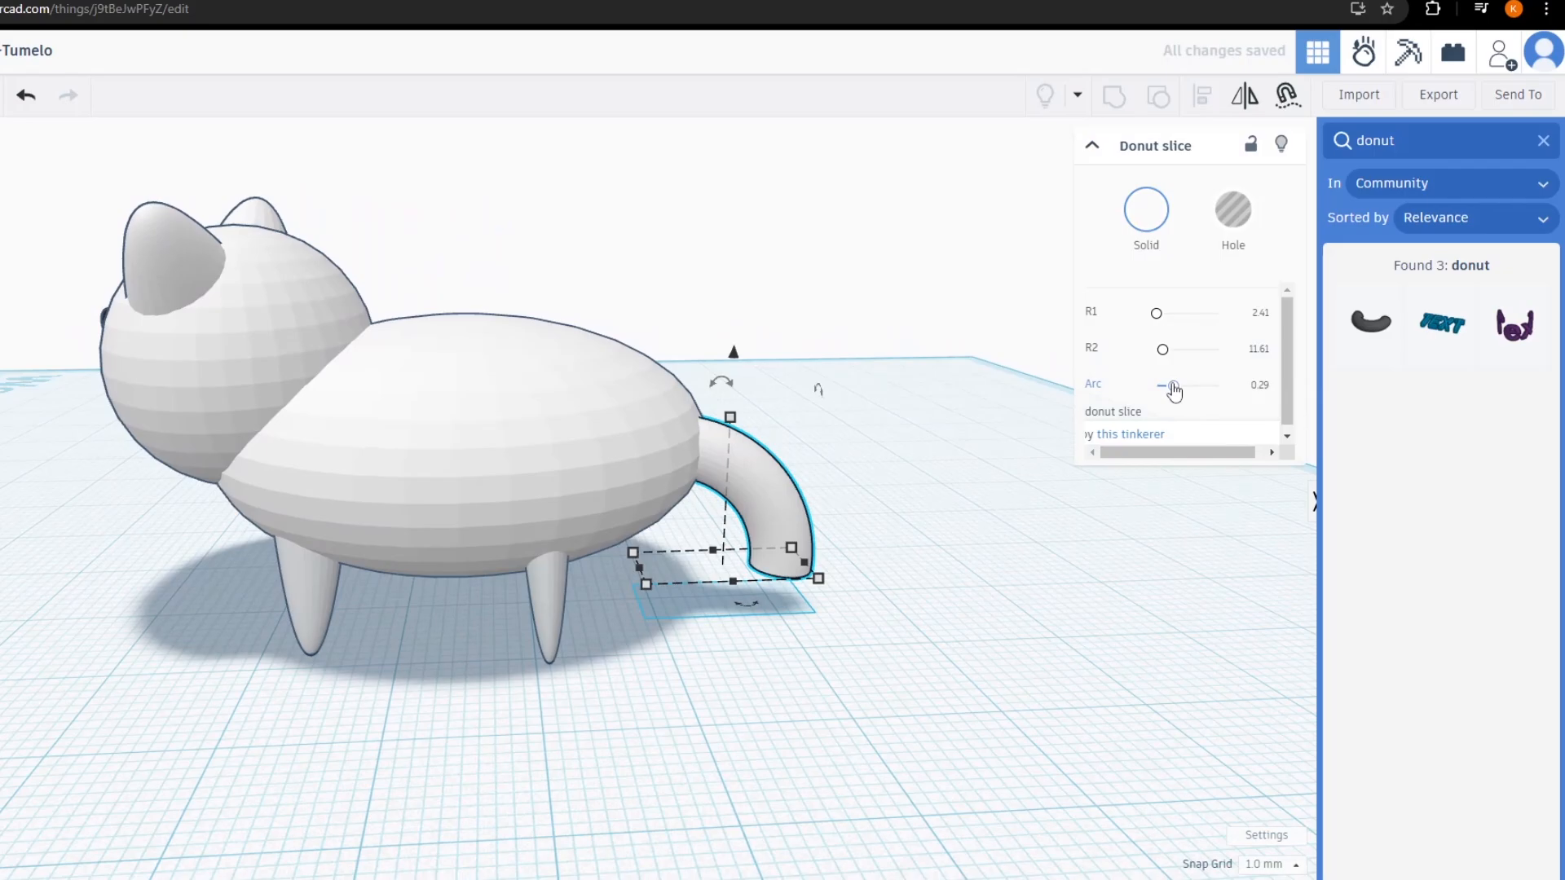
Set the tail's Arc to 0.3 and push it snugly into the body's rear
{"action": "left_click_drag", "start_coordinate": [1174, 392], "coordinate": [1176, 400]}
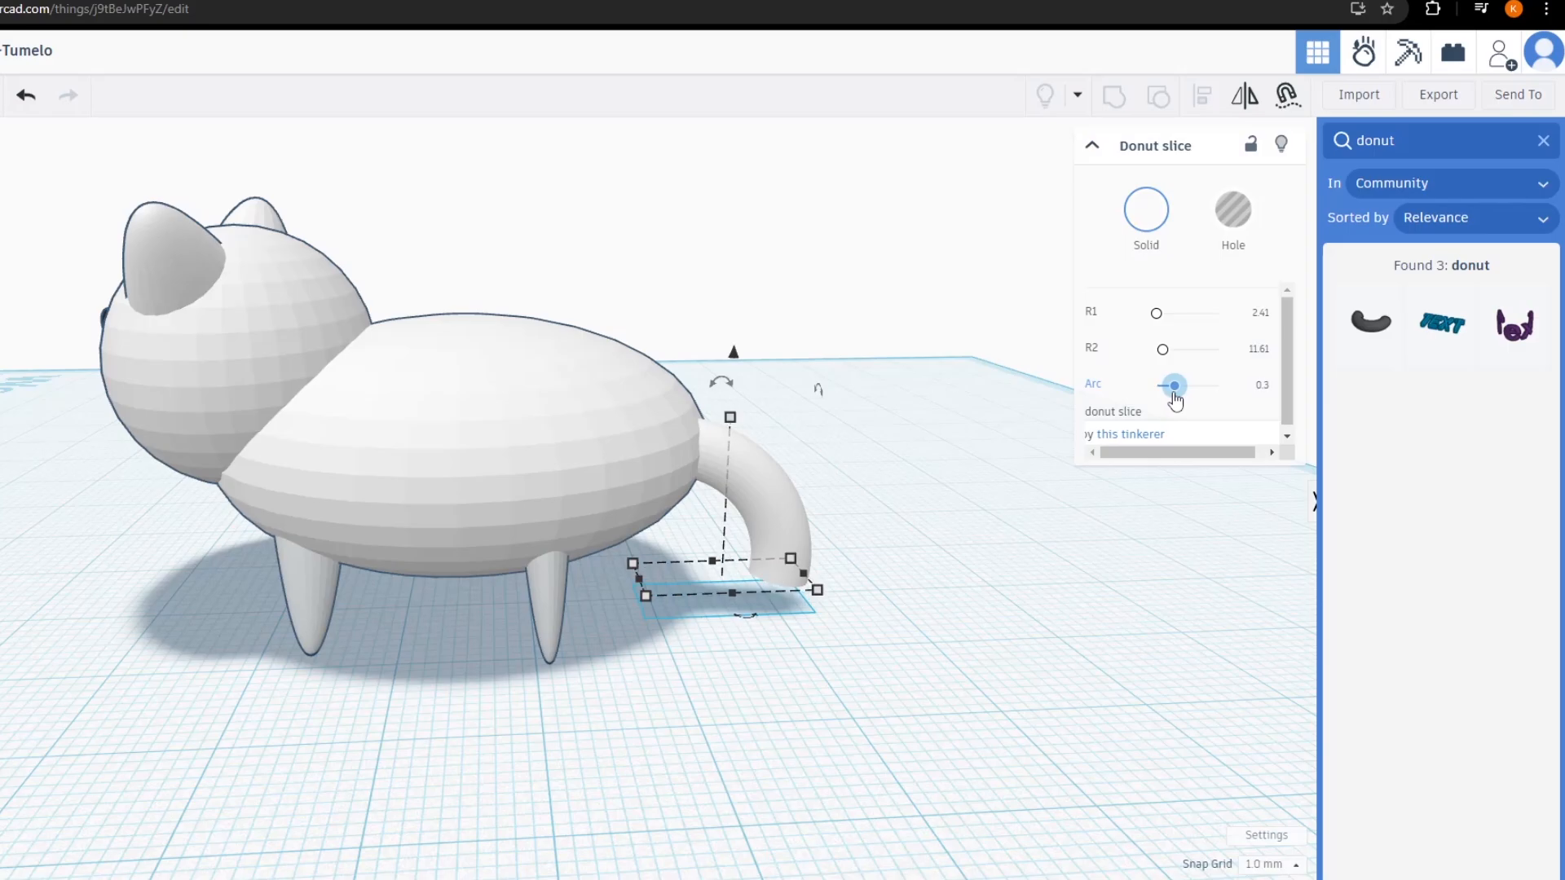
{"action": "right_click_drag", "start_coordinate": [1049, 448], "coordinate": [691, 457]}
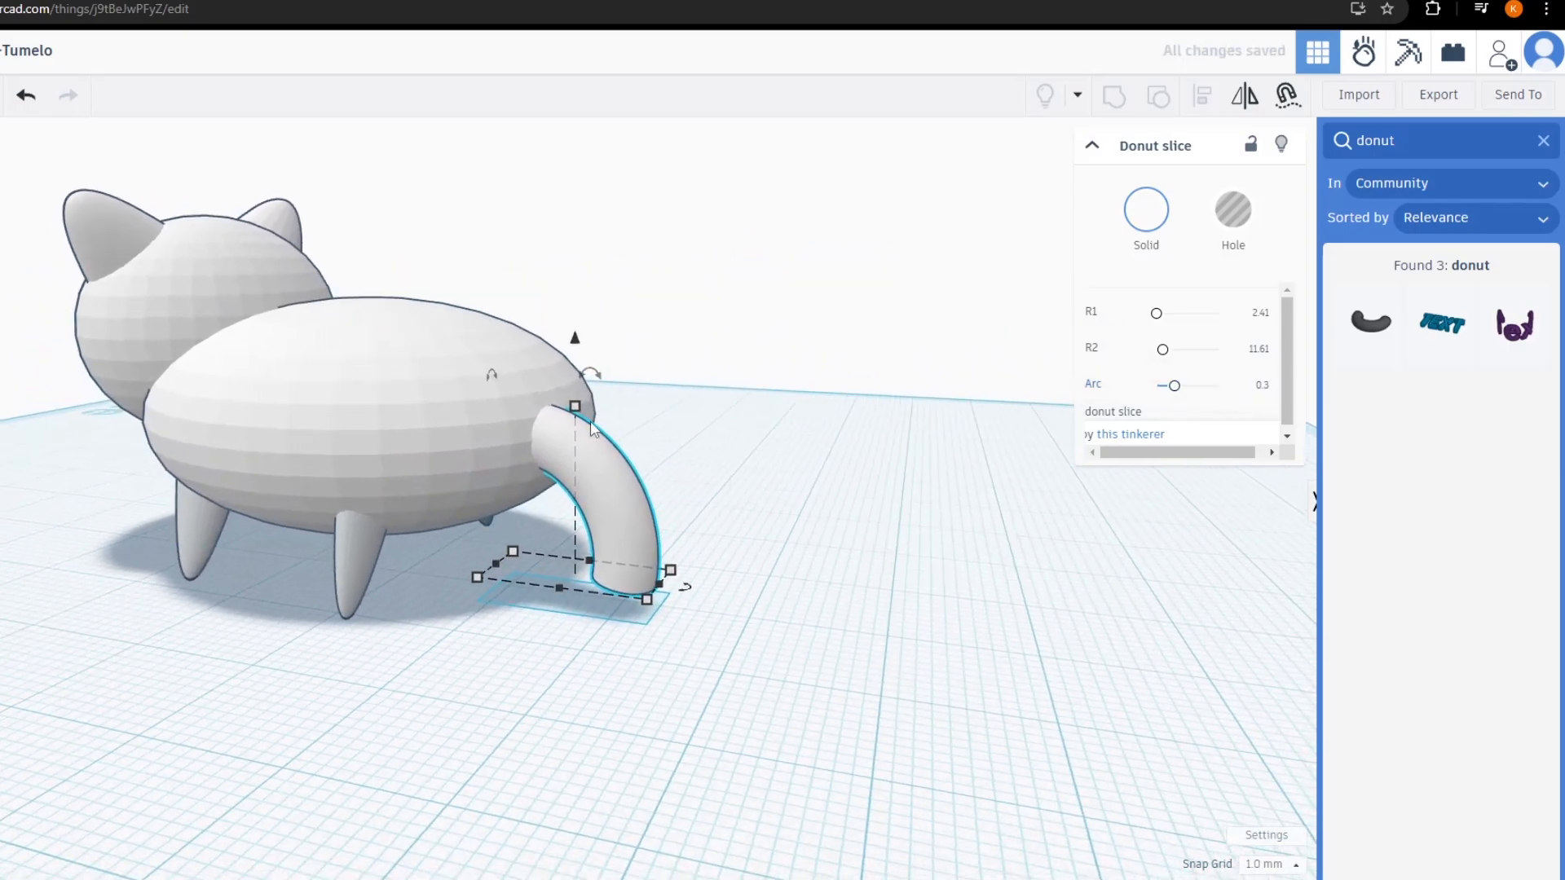
{"action": "left_click_drag", "start_coordinate": [481, 389], "coordinate": [522, 388]}
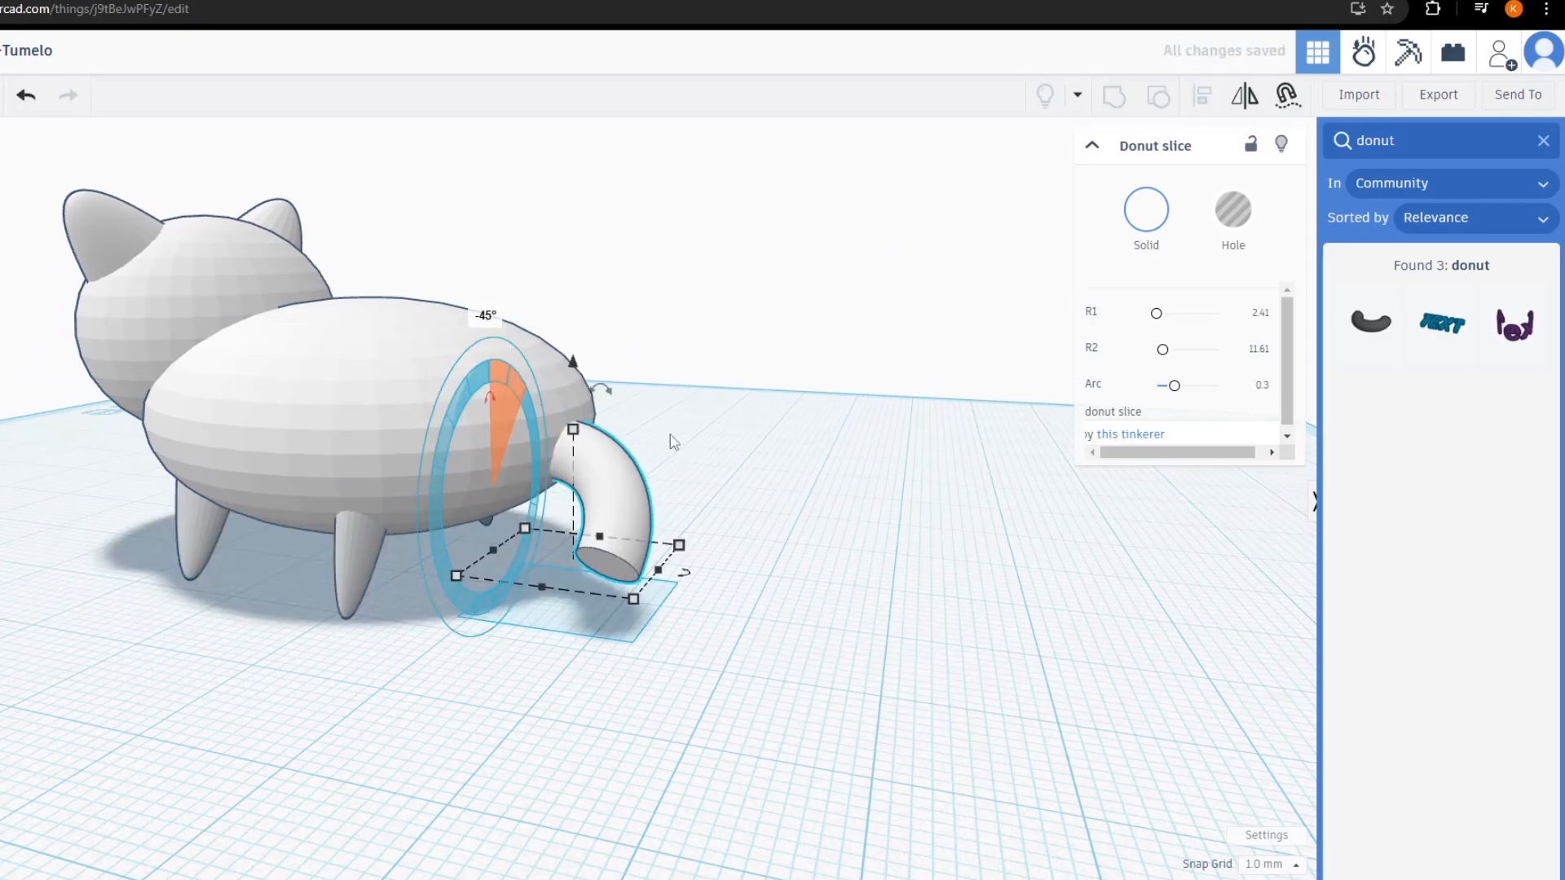
{"action": "left_click", "coordinate": [853, 416]}
{"action": "left_click", "coordinate": [601, 488]}
{"action": "left_click_drag", "start_coordinate": [621, 501], "coordinate": [593, 513]}
{"action": "right_click_drag", "start_coordinate": [690, 466], "coordinate": [796, 489]}
{"action": "left_click_drag", "start_coordinate": [734, 530], "coordinate": [688, 526]}
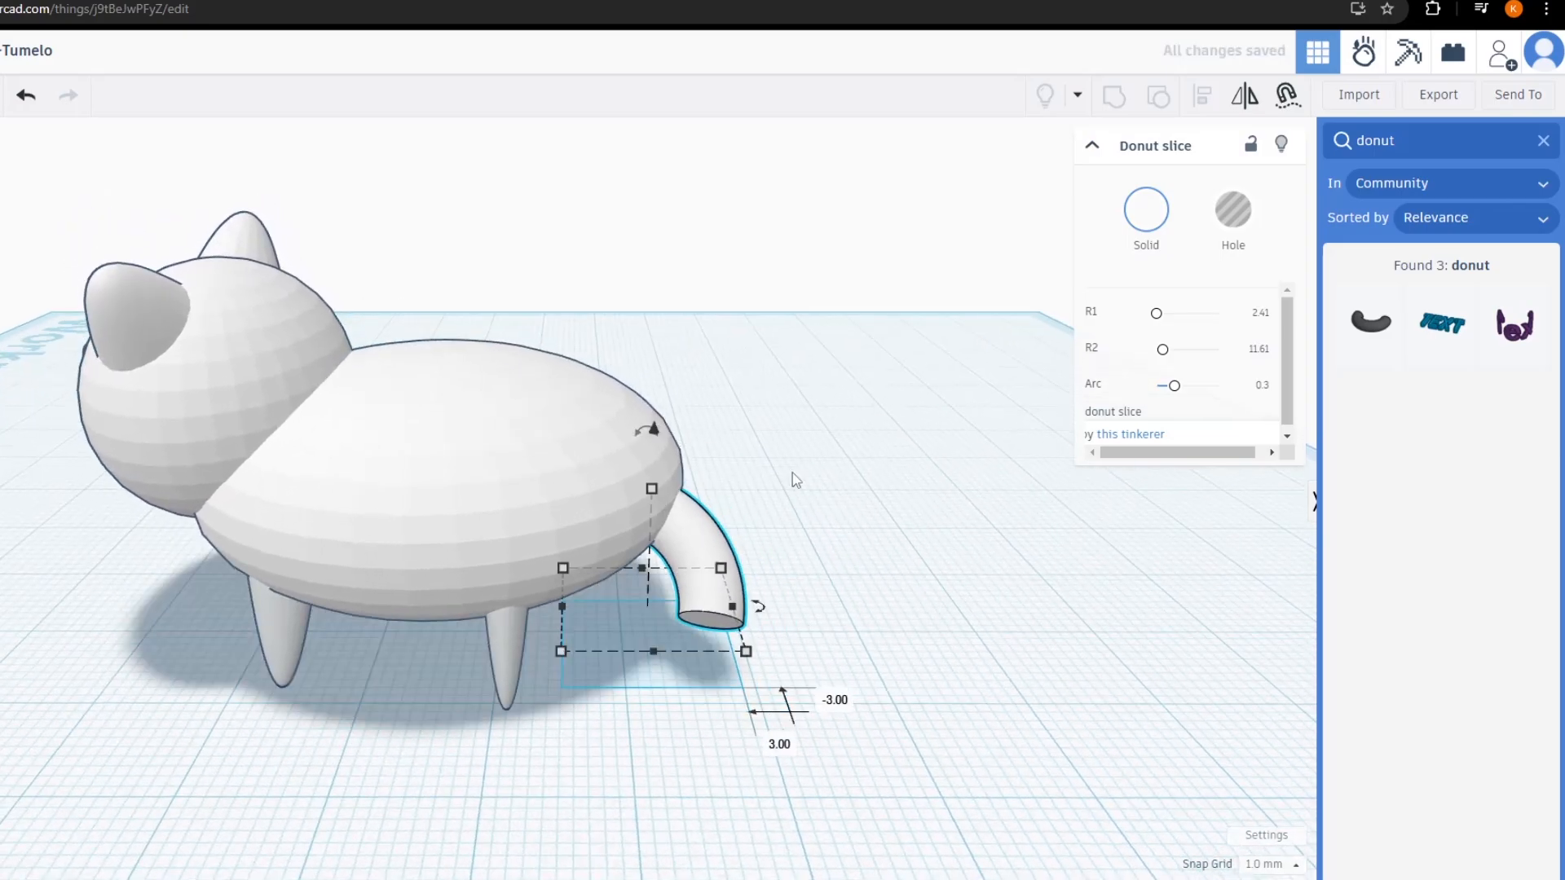
{"action": "left_click", "coordinate": [794, 479]}
{"action": "right_click_drag", "start_coordinate": [791, 474], "coordinate": [663, 542]}
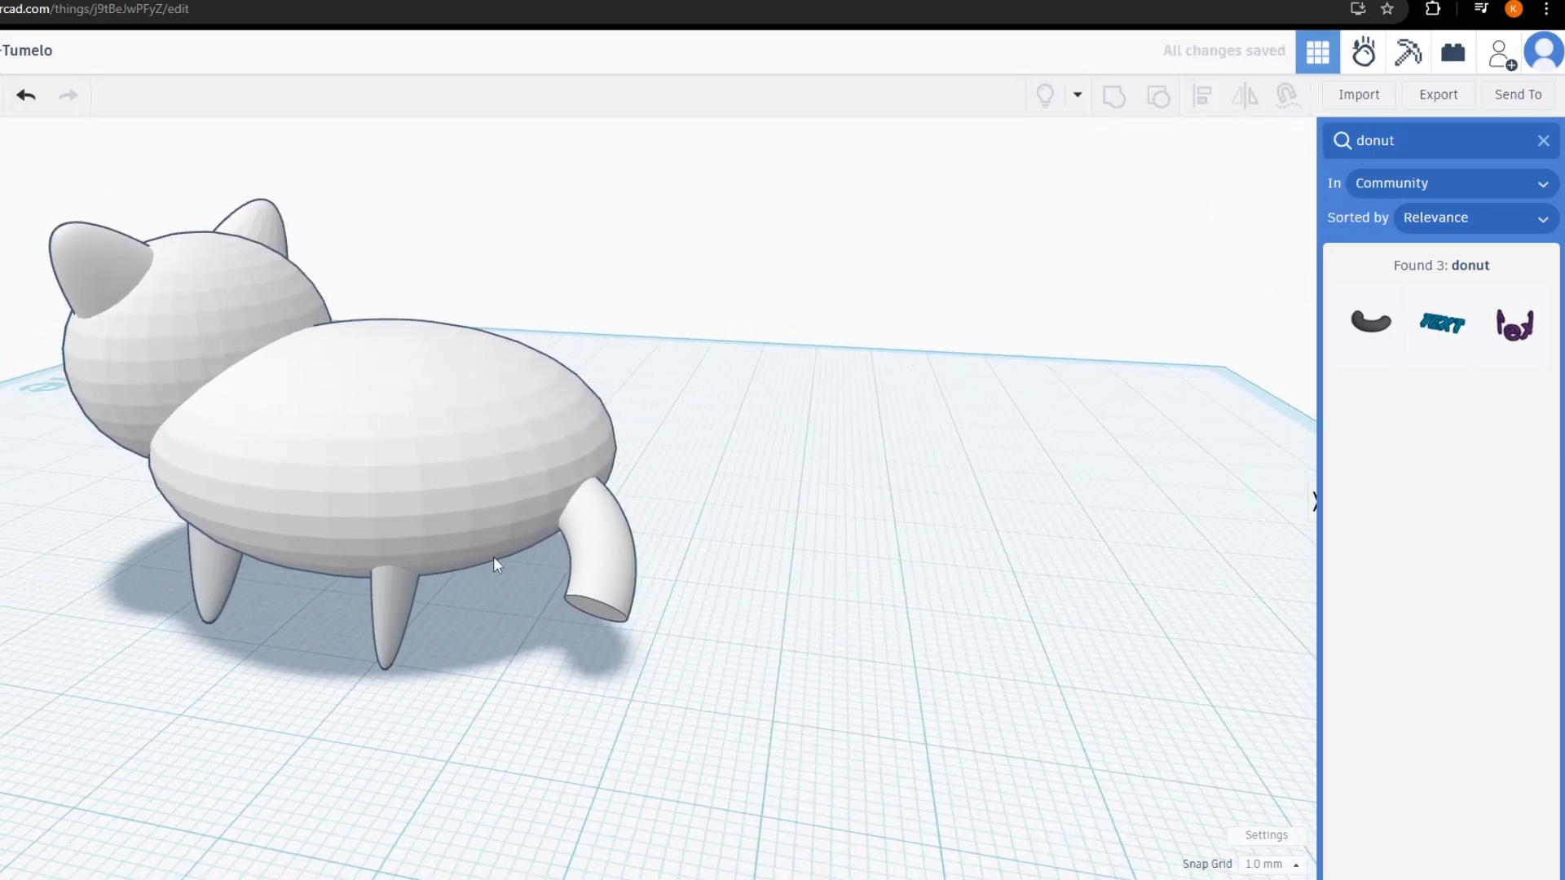
{"action": "right_click_drag", "start_coordinate": [763, 521], "coordinate": [958, 510]}
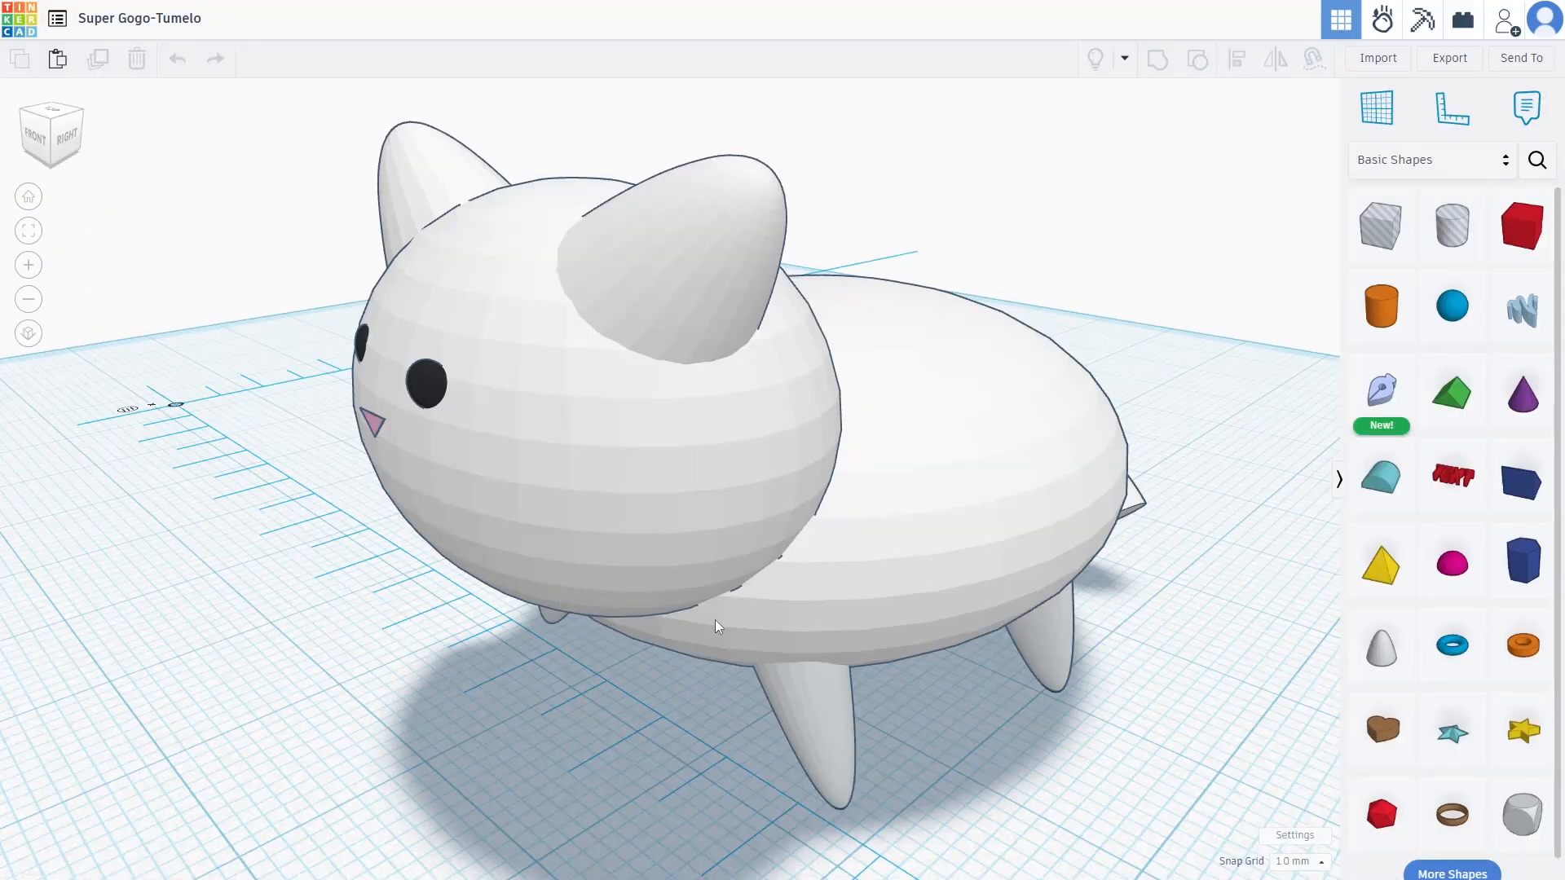
{"action": "right_click_drag", "start_coordinate": [716, 620], "coordinate": [912, 489]}
{"action": "scroll", "coordinate": [642, 594], "scroll_direction": "down", "scroll_amount": 1}
{"action": "scroll", "coordinate": [435, 624], "scroll_direction": "down", "scroll_amount": 3}
{"action": "scroll", "coordinate": [848, 574], "scroll_direction": "down", "scroll_amount": 2}
{"action": "scroll", "coordinate": [616, 555], "scroll_direction": "up", "scroll_amount": 6}
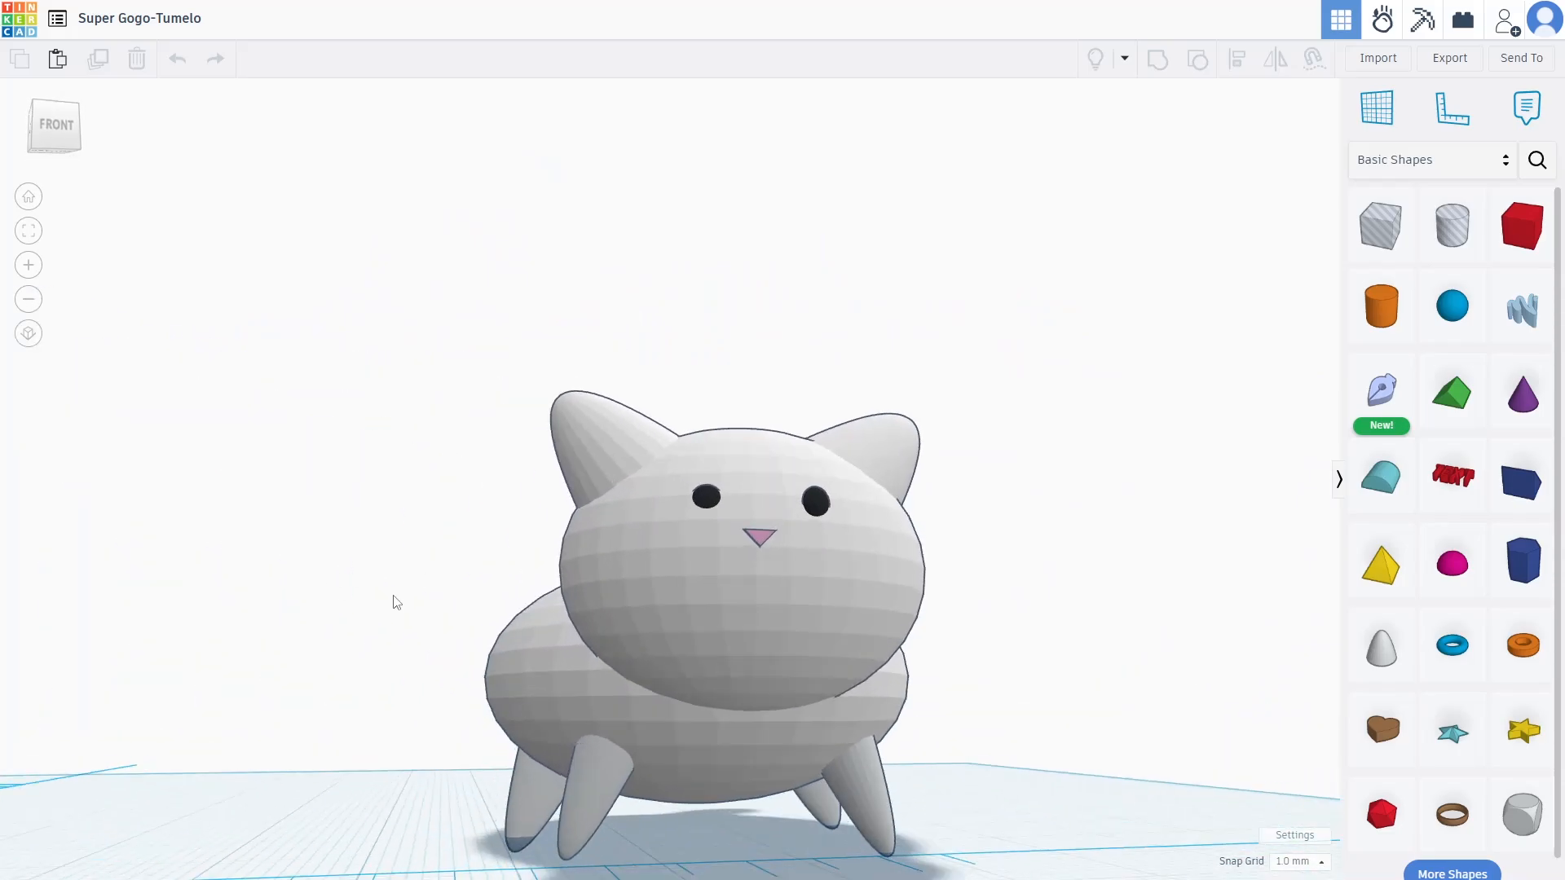
{"action": "right_click_drag", "start_coordinate": [659, 620], "coordinate": [649, 637]}
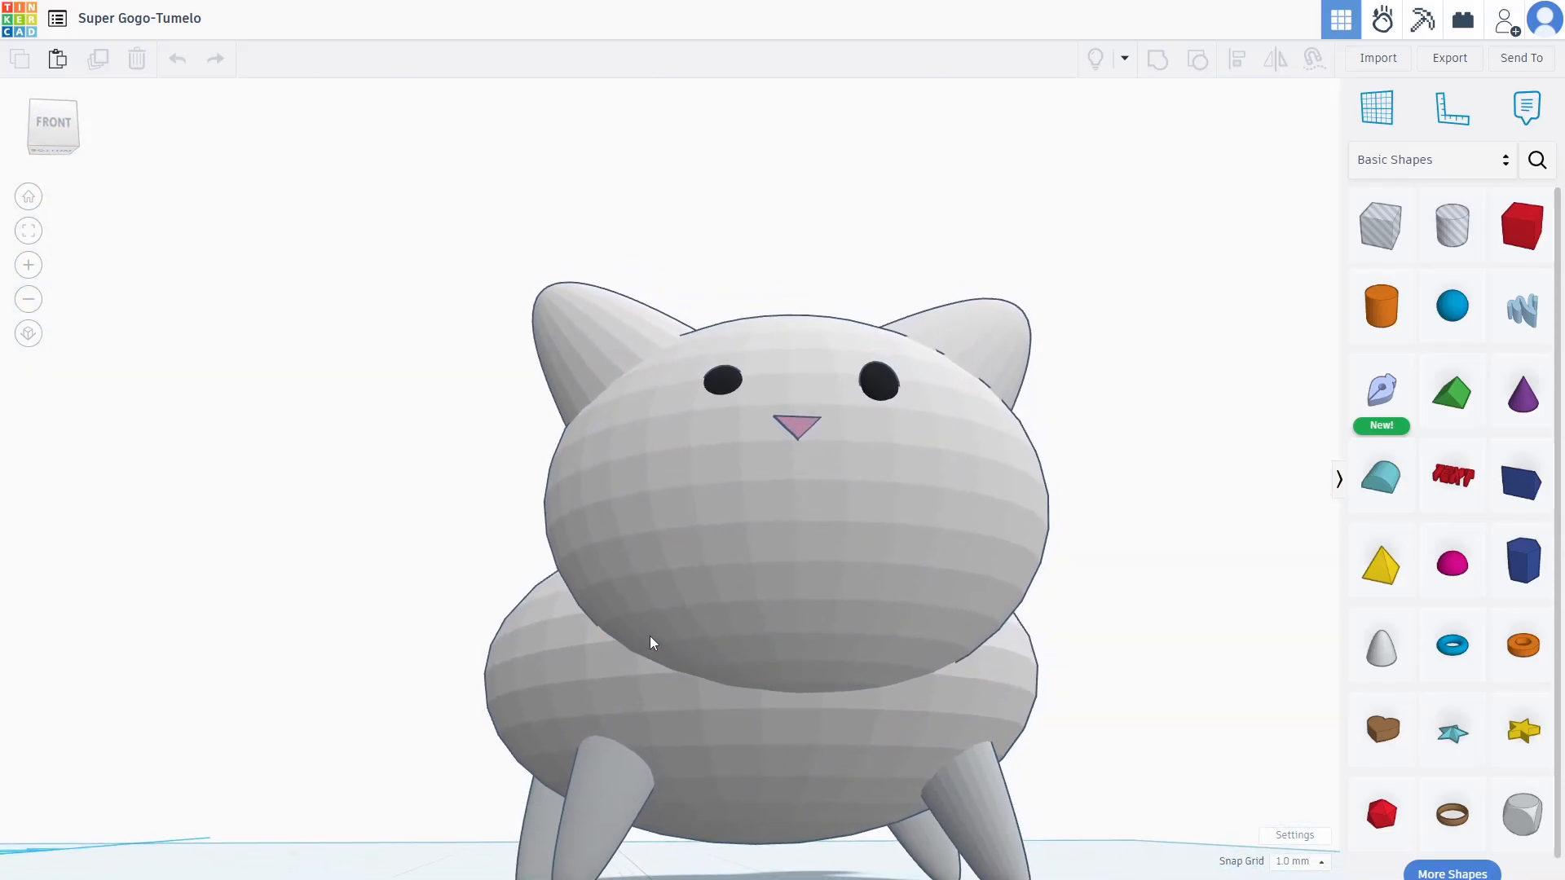
{"action": "right_click_drag", "start_coordinate": [765, 578], "coordinate": [94, 656]}
{"action": "right_click_drag", "start_coordinate": [975, 518], "coordinate": [215, 409]}
{"action": "right_click_drag", "start_coordinate": [119, 407], "coordinate": [716, 650]}
{"action": "scroll", "coordinate": [726, 599], "scroll_direction": "up", "scroll_amount": 5}
{"action": "scroll", "coordinate": [776, 629], "scroll_direction": "down", "scroll_amount": 5}
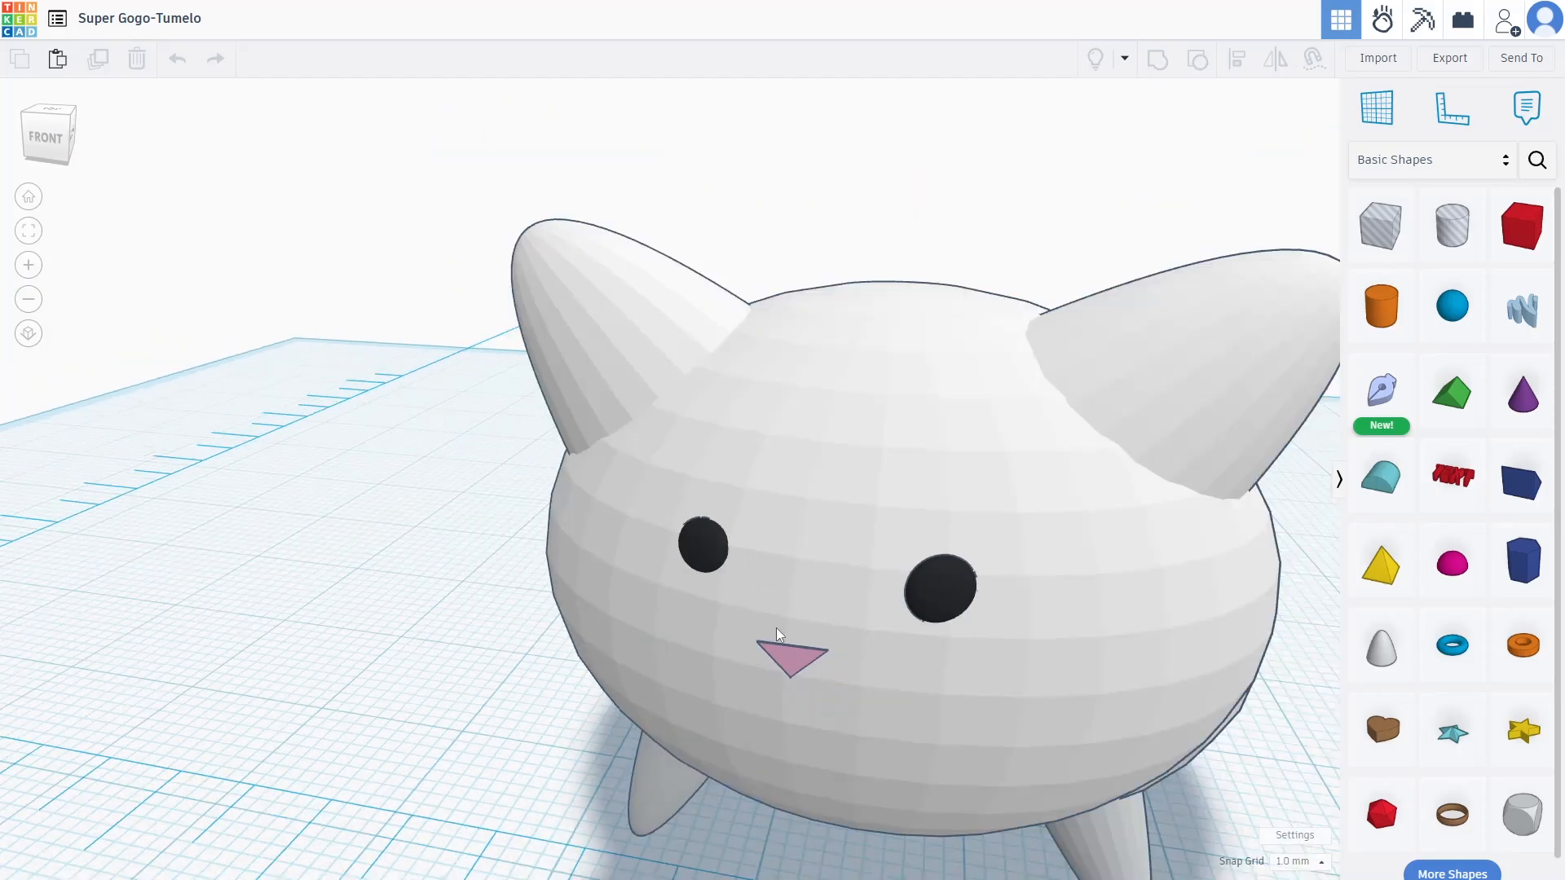
{"action": "right_click_drag", "start_coordinate": [785, 610], "coordinate": [737, 577]}
{"action": "scroll", "coordinate": [911, 602], "scroll_direction": "down", "scroll_amount": 3}
{"action": "scroll", "coordinate": [1255, 717], "scroll_direction": "down", "scroll_amount": 2}
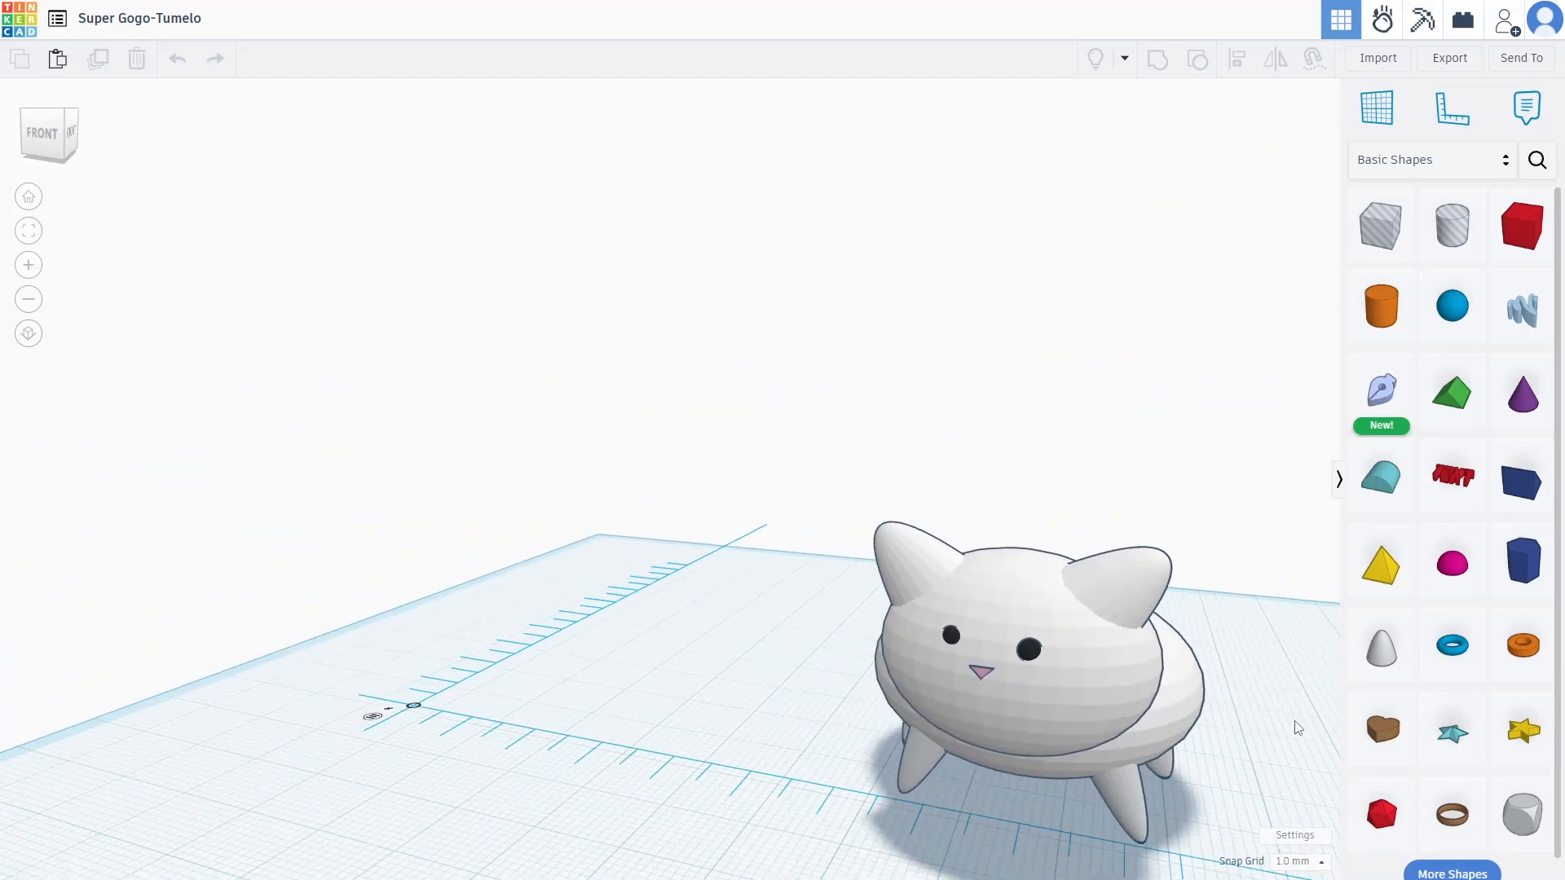
{"action": "scroll", "coordinate": [1218, 712], "scroll_direction": "up", "scroll_amount": 5}
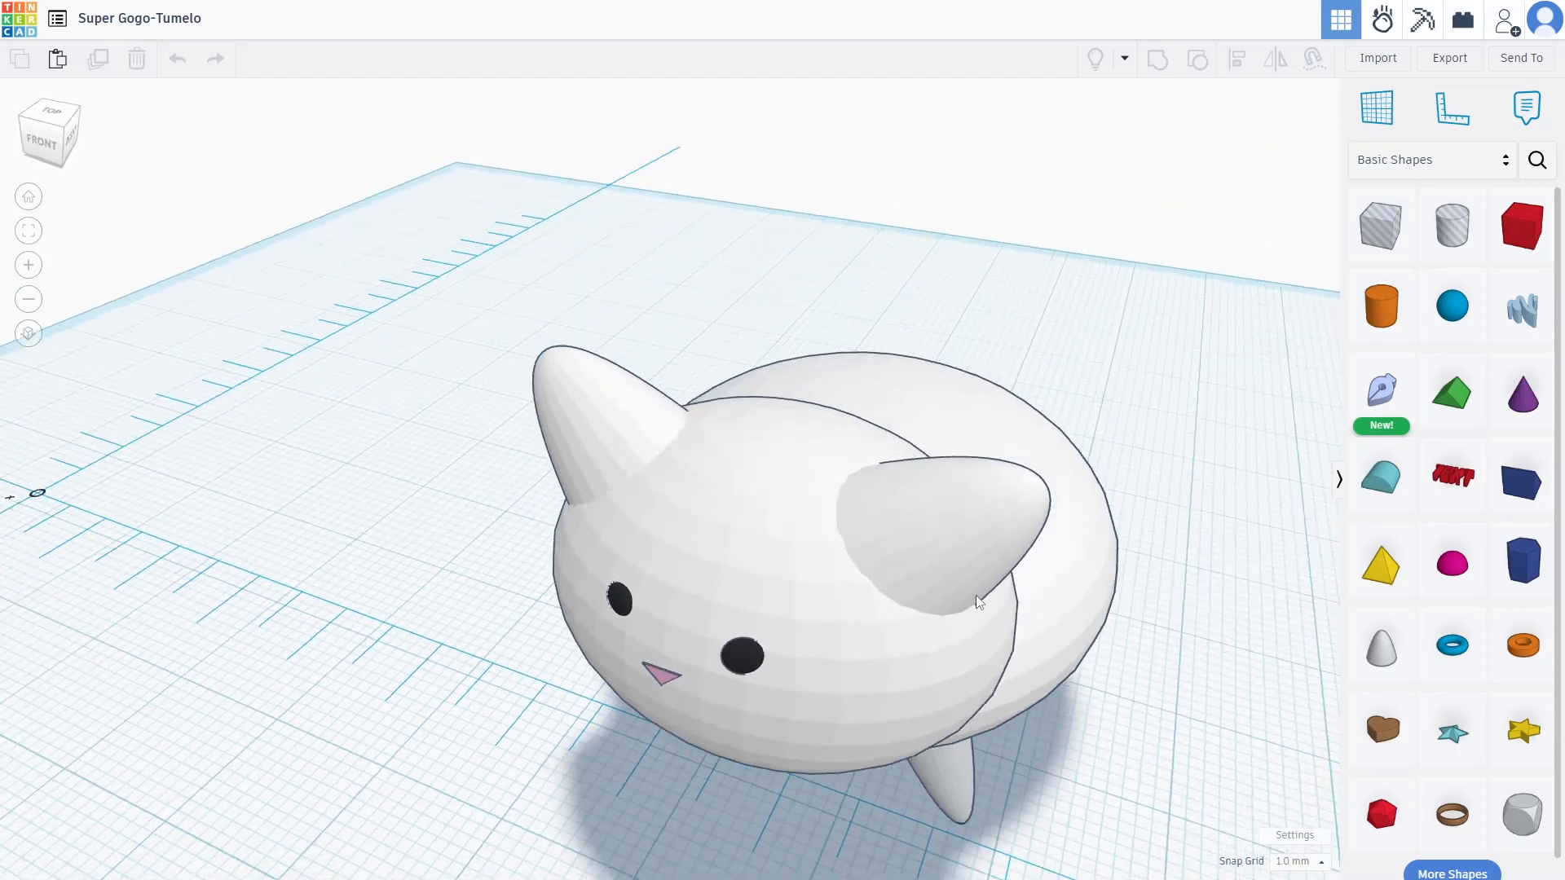